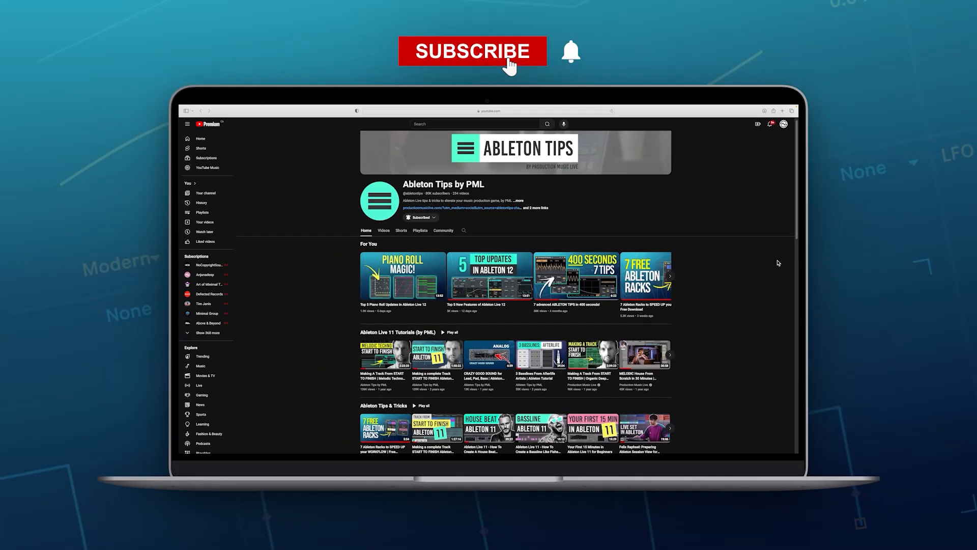
{"action": "scroll", "coordinate": [778, 263], "scroll_direction": "down", "scroll_amount": 3}
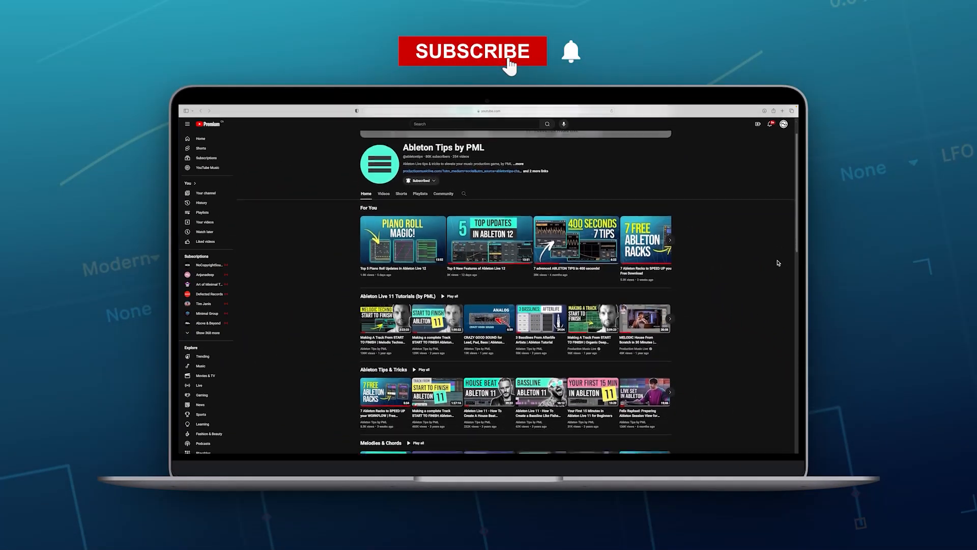
{"action": "scroll", "coordinate": [778, 263], "scroll_direction": "down", "scroll_amount": 4}
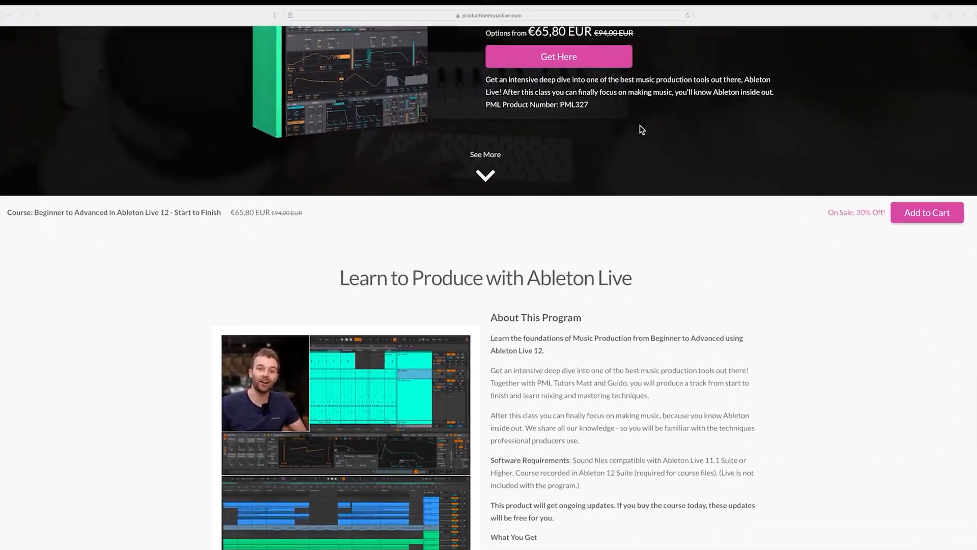
{"action": "scroll", "coordinate": [641, 130], "scroll_direction": "down", "scroll_amount": 5}
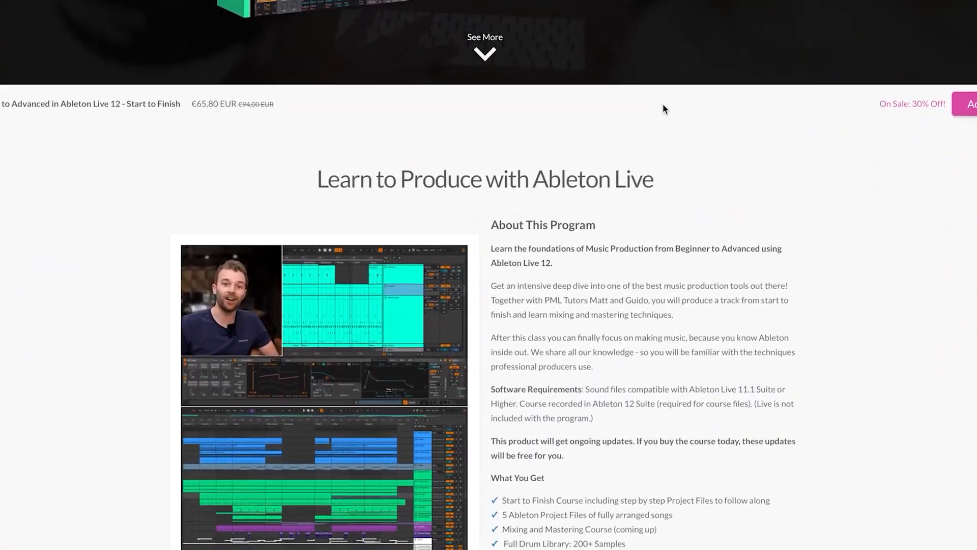
{"action": "scroll", "coordinate": [684, 89], "scroll_direction": "down", "scroll_amount": 9}
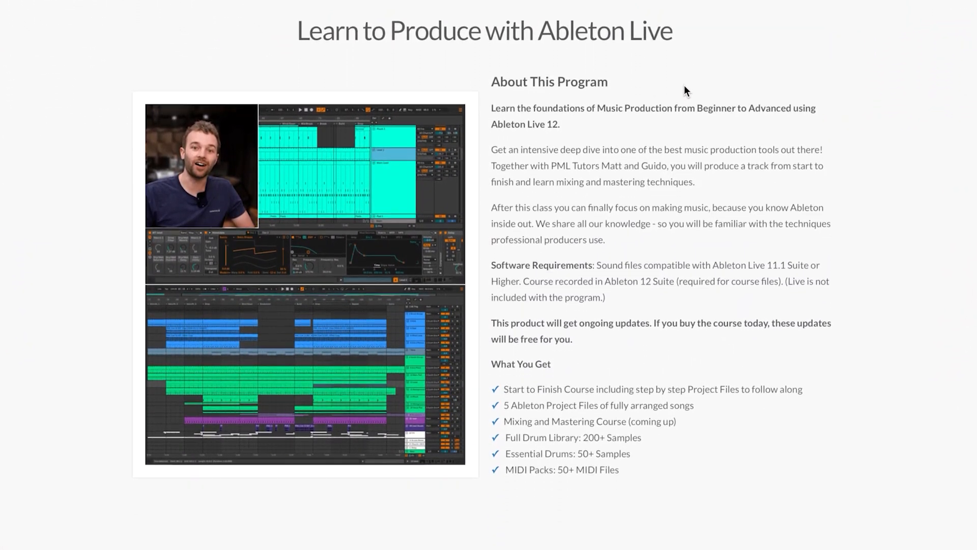
{"action": "scroll", "coordinate": [685, 84], "scroll_direction": "down", "scroll_amount": 3}
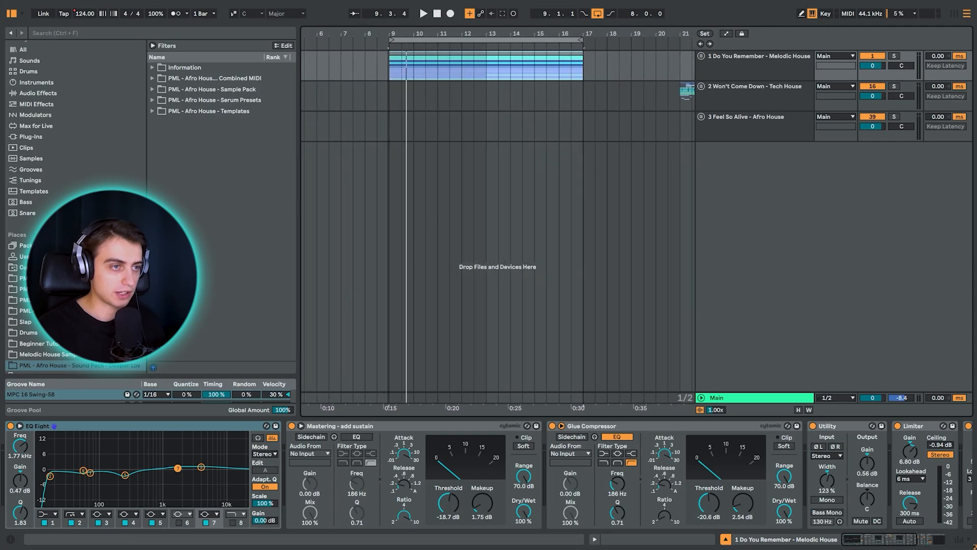
Unfold the "Do You Remember - Melodic House" group and fold its Hihats subgroup
{"action": "left_click", "coordinate": [420, 65]}
{"action": "left_click", "coordinate": [700, 56]}
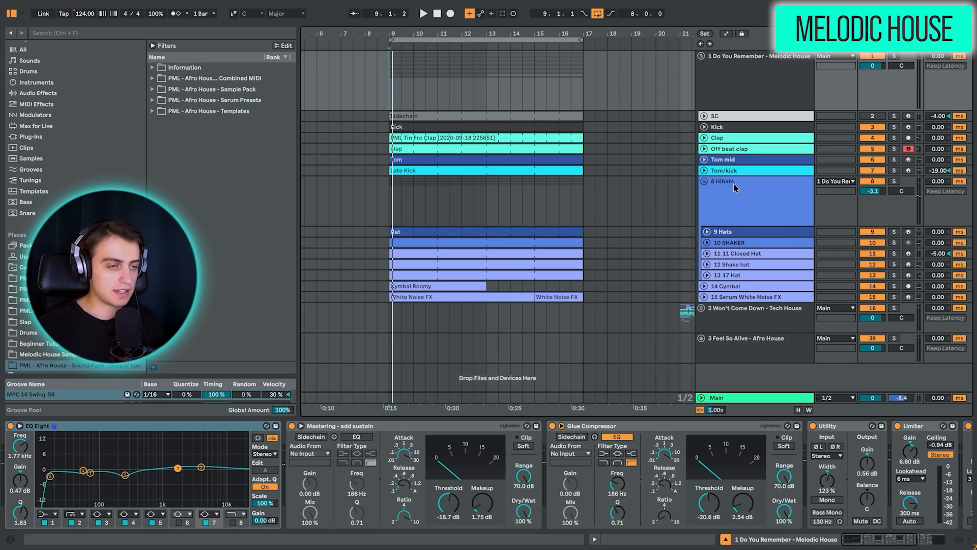
{"action": "left_click", "coordinate": [707, 183]}
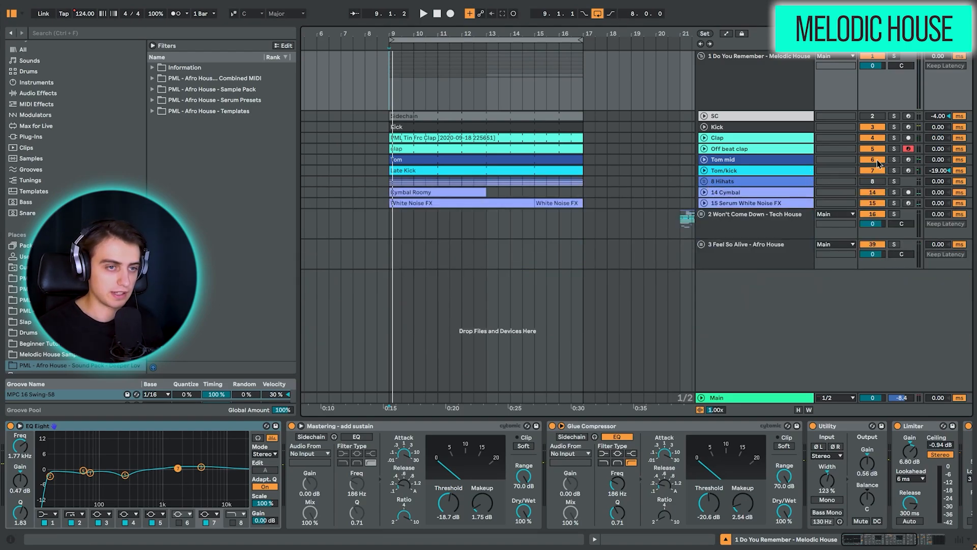
Solo the Kick track, play it back and look over its device chain
{"action": "left_click", "coordinate": [754, 132]}
{"action": "left_click", "coordinate": [895, 127]}
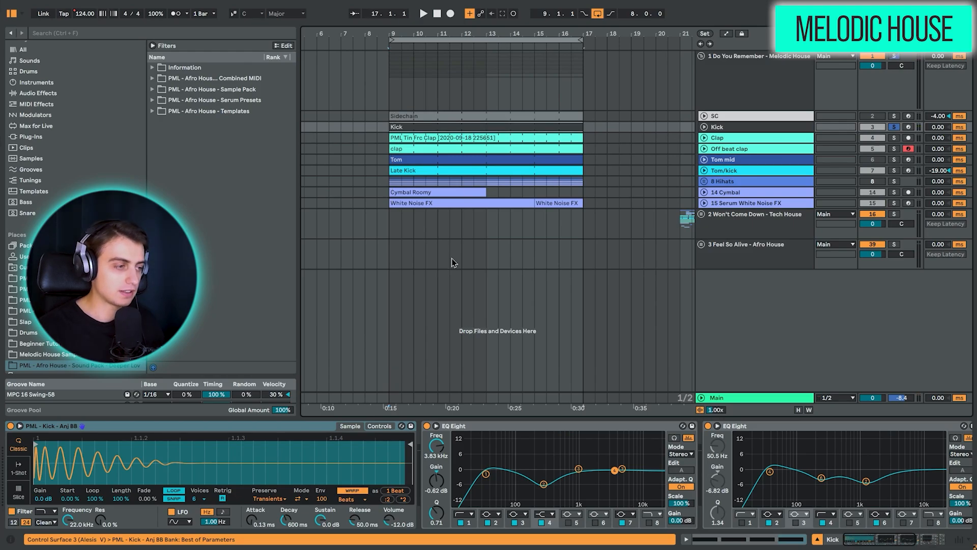
{"action": "key", "text": "space"}
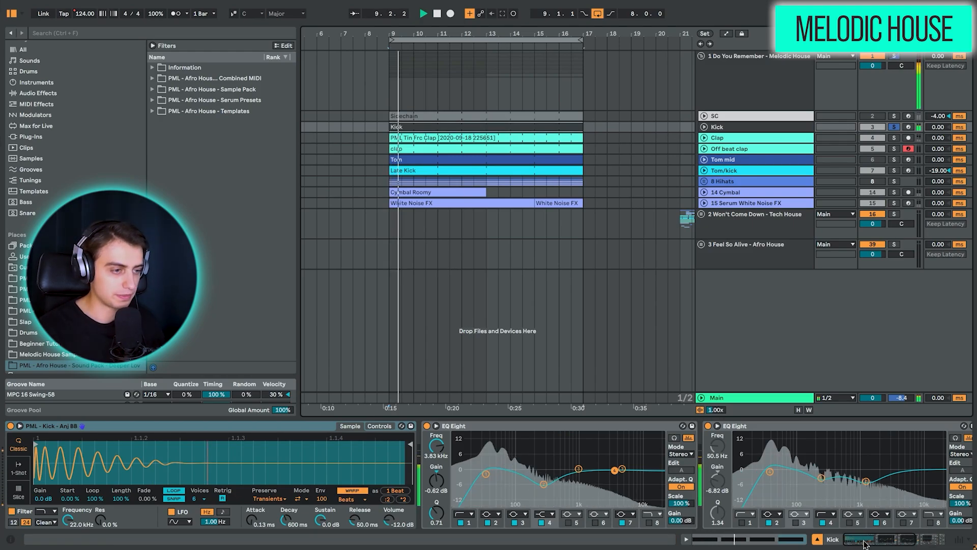
{"action": "left_click", "coordinate": [896, 542]}
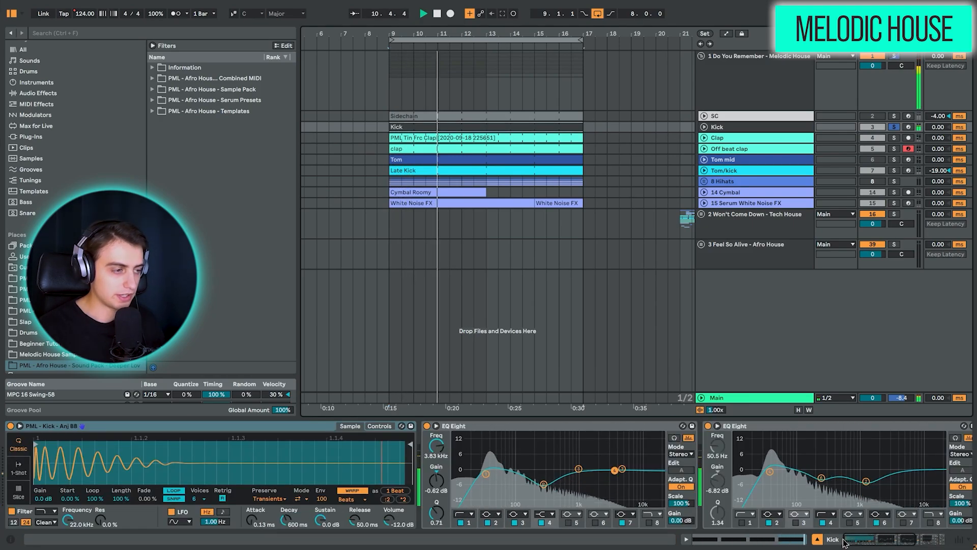
{"action": "key", "text": "space"}
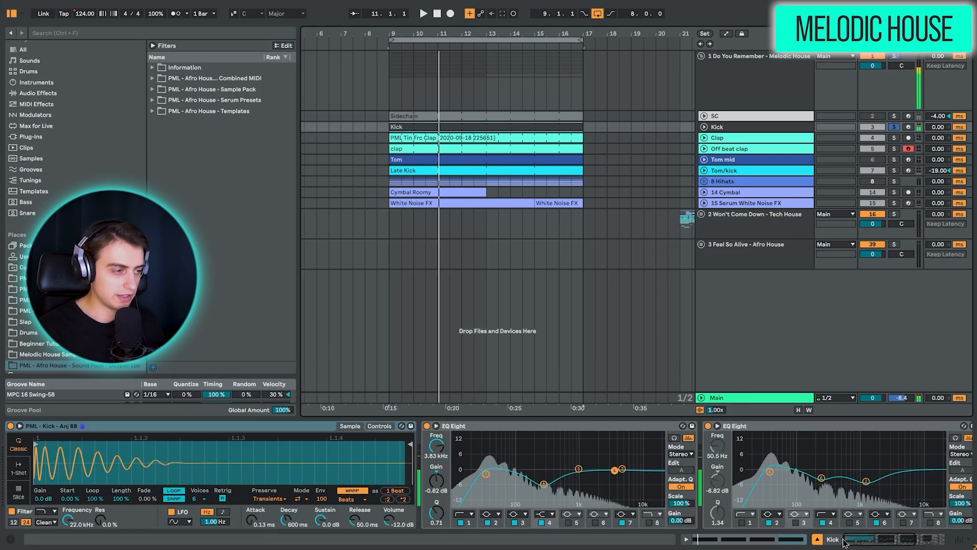
{"action": "left_click_drag", "start_coordinate": [867, 542], "coordinate": [908, 541]}
{"action": "key", "text": "space"}
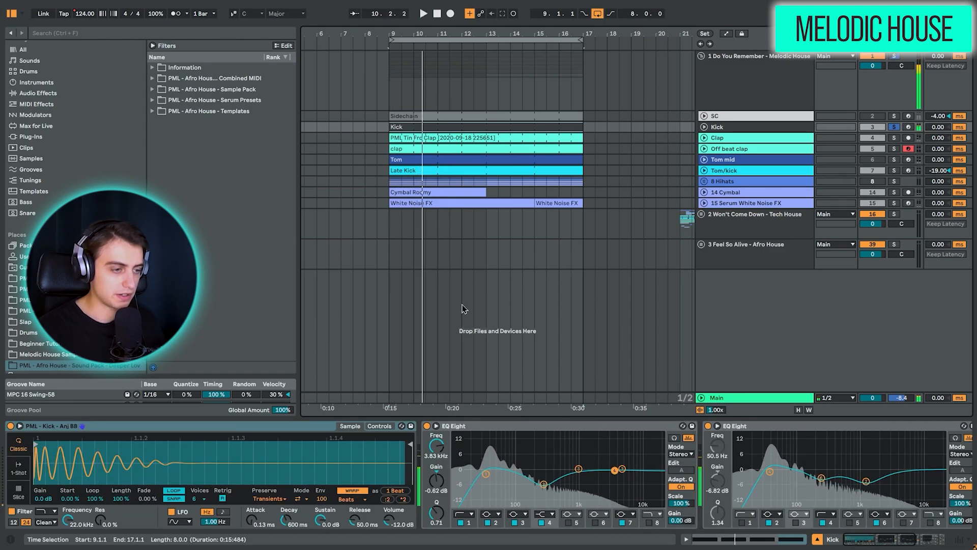
Unfold the Clap track, play it back in solo, and add the Kick track to the solo
{"action": "left_click", "coordinate": [658, 137]}
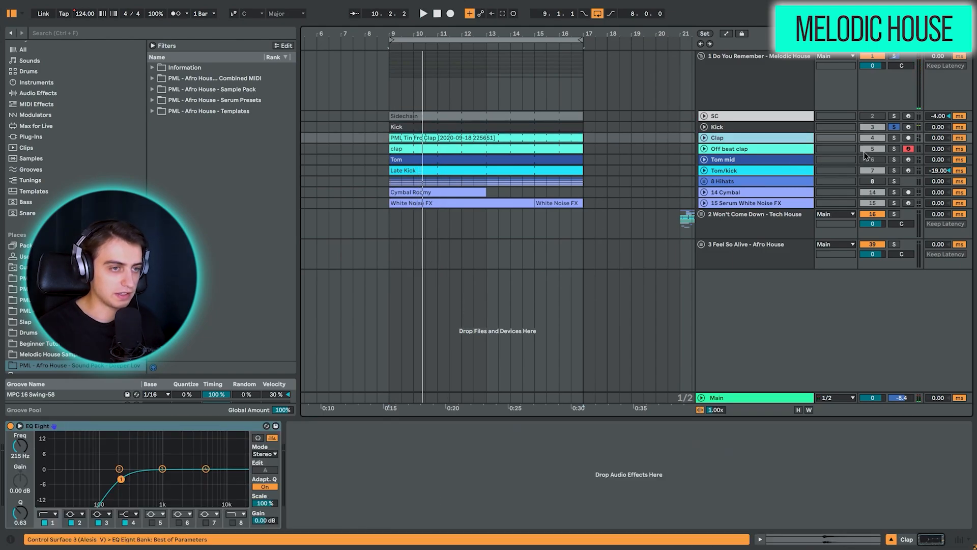
{"action": "left_click", "coordinate": [705, 139]}
{"action": "scroll", "coordinate": [399, 163], "scroll_direction": "up", "scroll_amount": 5}
{"action": "key", "text": "space"}
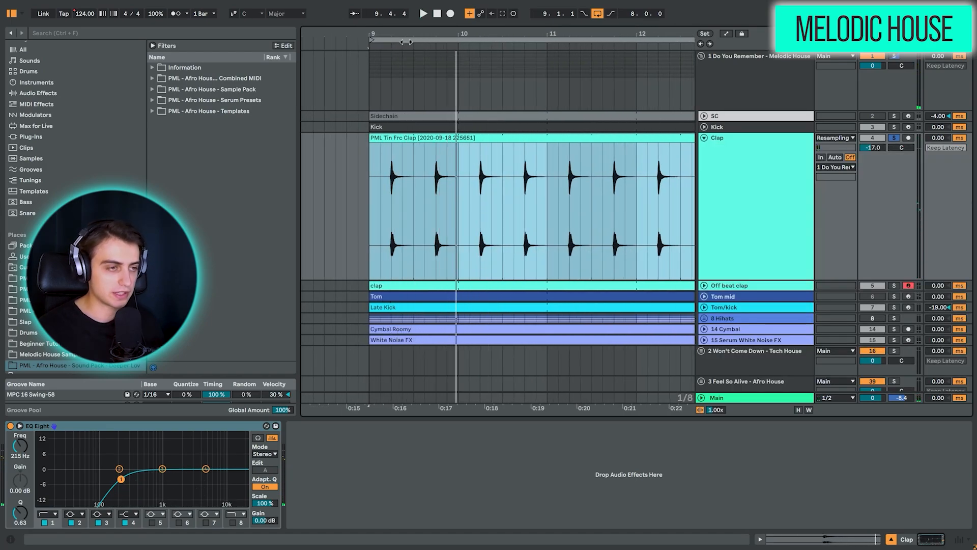
{"action": "left_click", "coordinate": [893, 127], "text": "ctrl"}
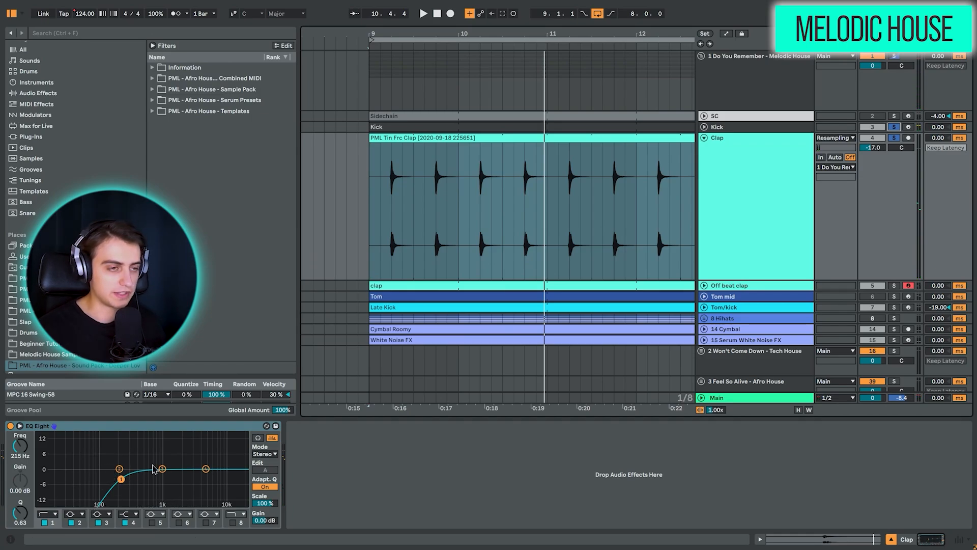
Unfold and enlarge the Off beat clap track, and play it soloed together with the Kick and Clap tracks
{"action": "left_click", "coordinate": [753, 159]}
{"action": "left_click", "coordinate": [895, 285]}
{"action": "left_click", "coordinate": [704, 286]}
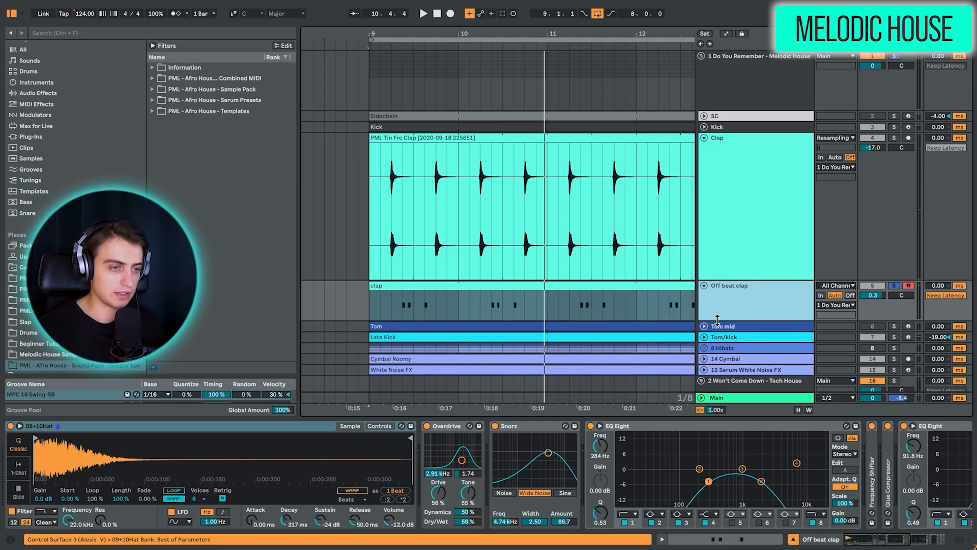
{"action": "left_click_drag", "start_coordinate": [718, 320], "coordinate": [718, 368]}
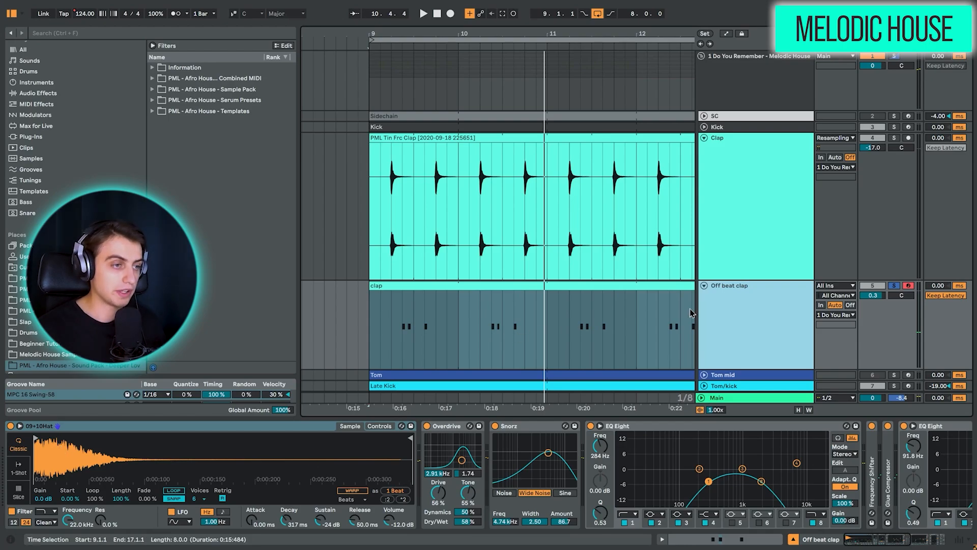
{"action": "left_click", "coordinate": [894, 138]}
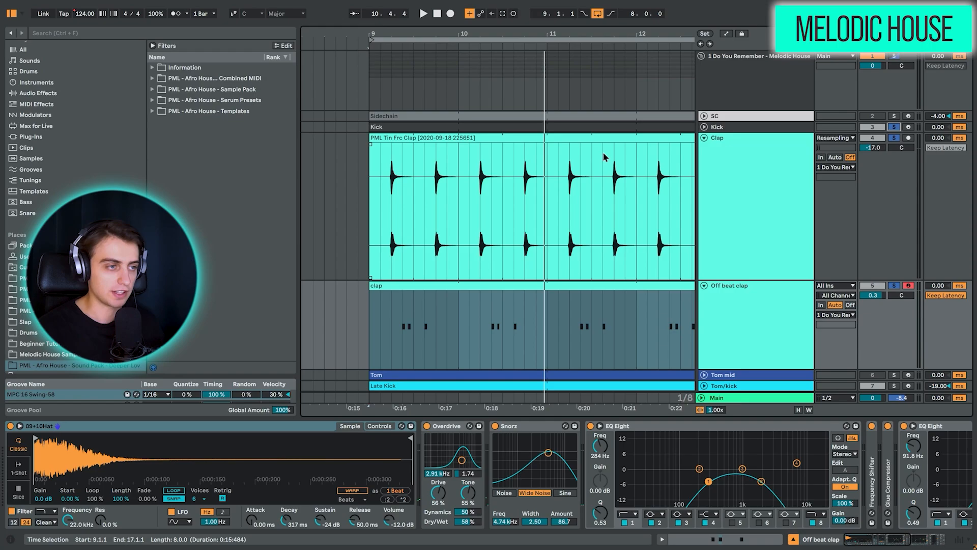
{"action": "key", "text": "space"}
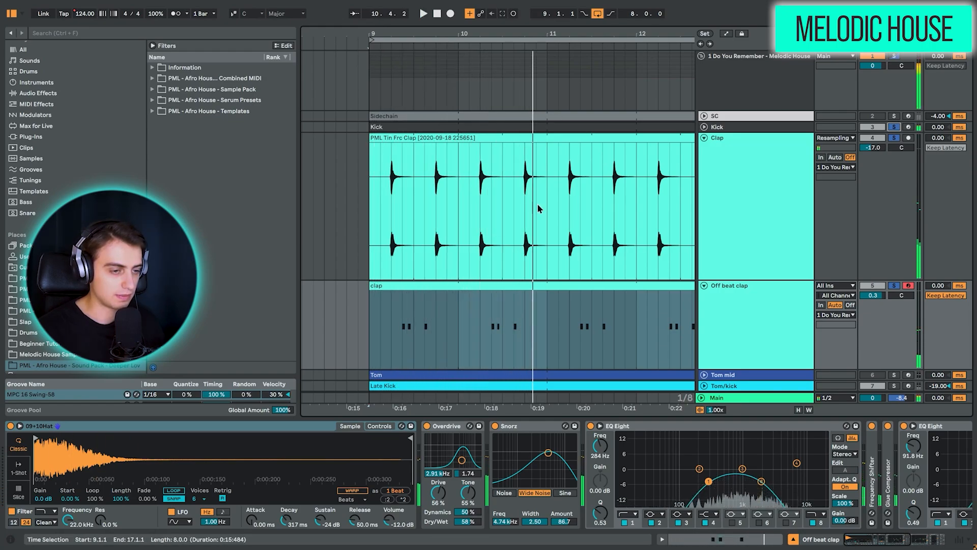
Deactivate all effects from Overdrive through Utility on the Off beat clap track and play the dry sound
{"action": "left_click", "coordinate": [455, 428]}
{"action": "scroll", "coordinate": [656, 450], "scroll_direction": "down", "scroll_amount": 8}
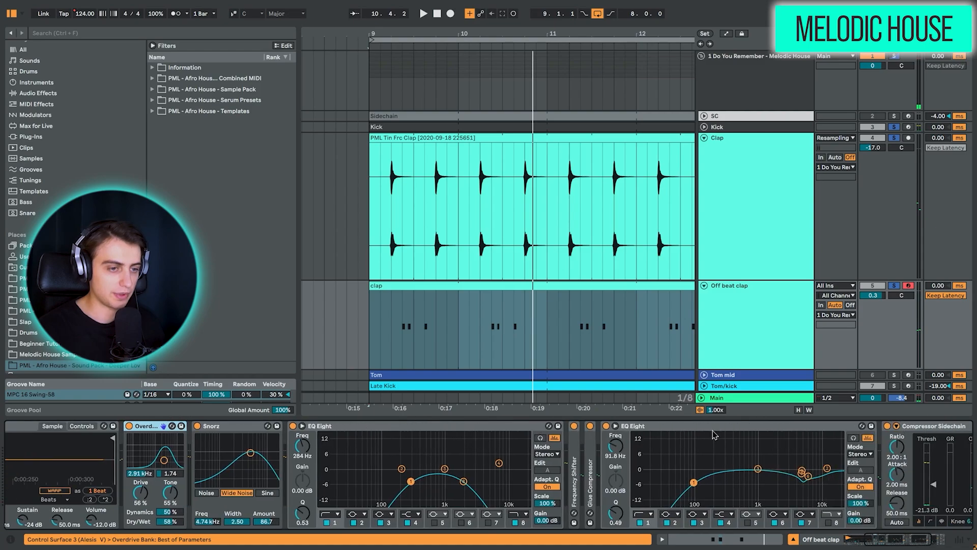
{"action": "left_click", "coordinate": [865, 427], "text": "shift"}
{"action": "key", "text": "0"}
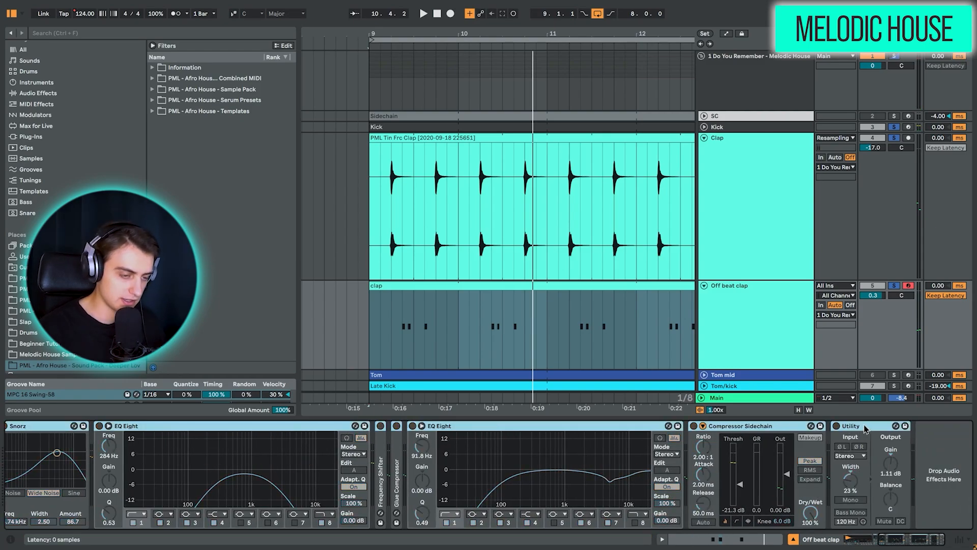
{"action": "left_click_drag", "start_coordinate": [891, 539], "coordinate": [786, 539]}
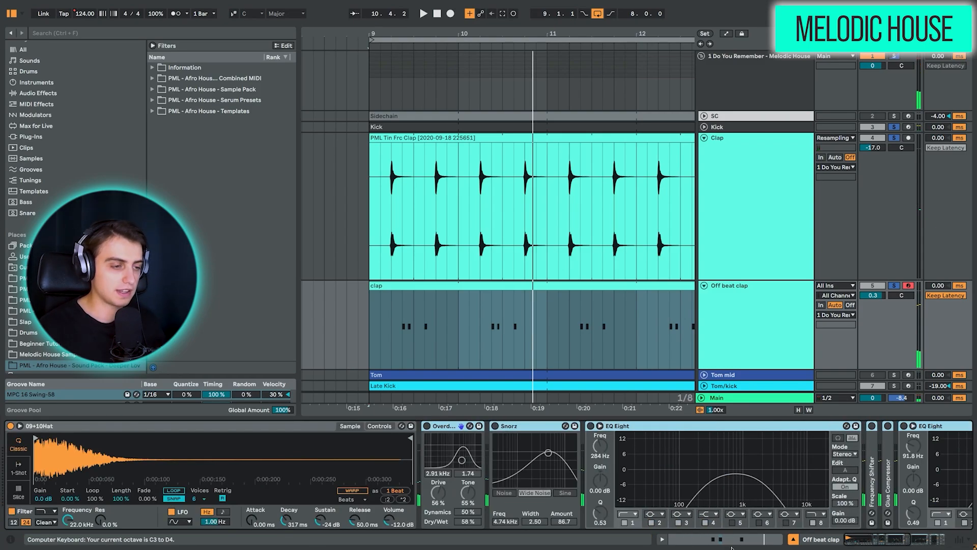
Reactivate Overdrive, Snorz and the first EQ Eight one by one on the Off beat clap track
{"action": "left_click", "coordinate": [447, 426]}
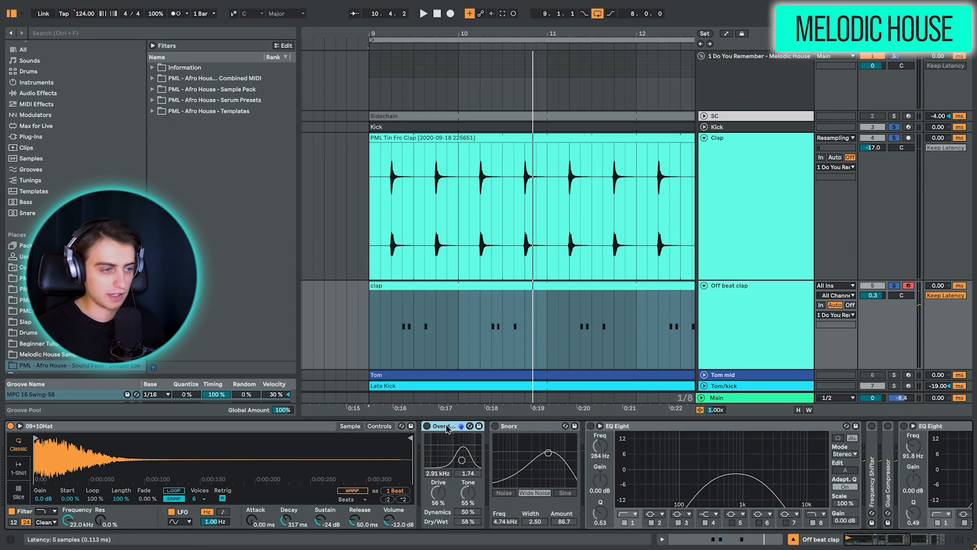
{"action": "left_click", "coordinate": [494, 426]}
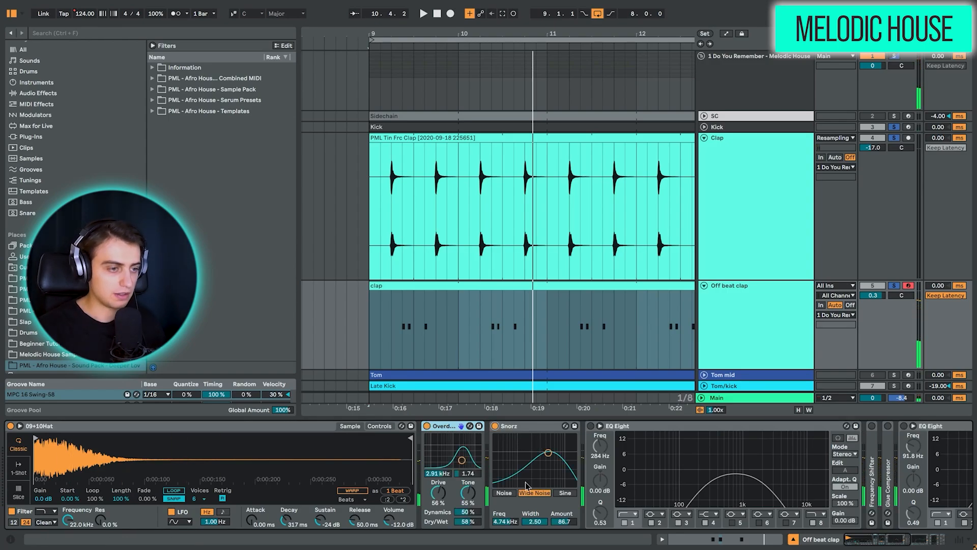
{"action": "left_click", "coordinate": [529, 432]}
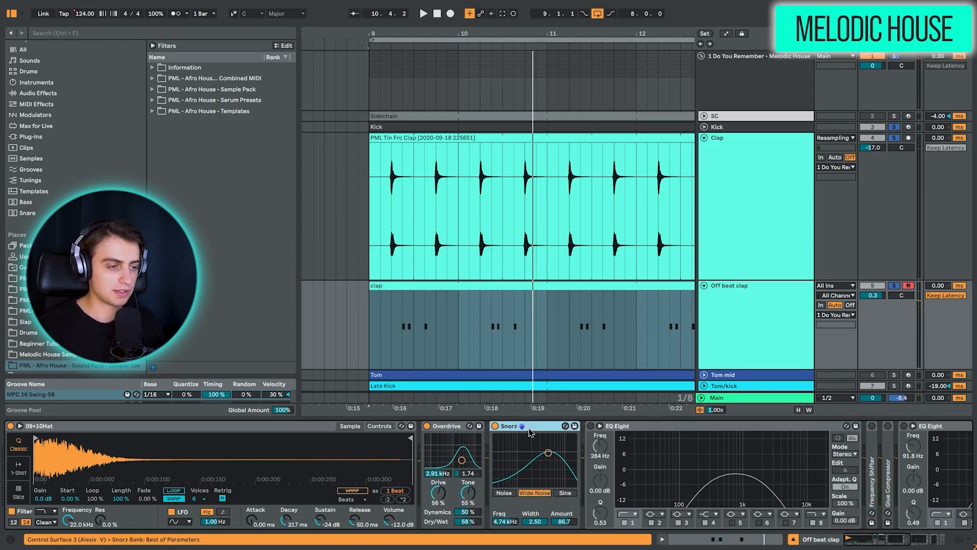
{"action": "left_click", "coordinate": [591, 426]}
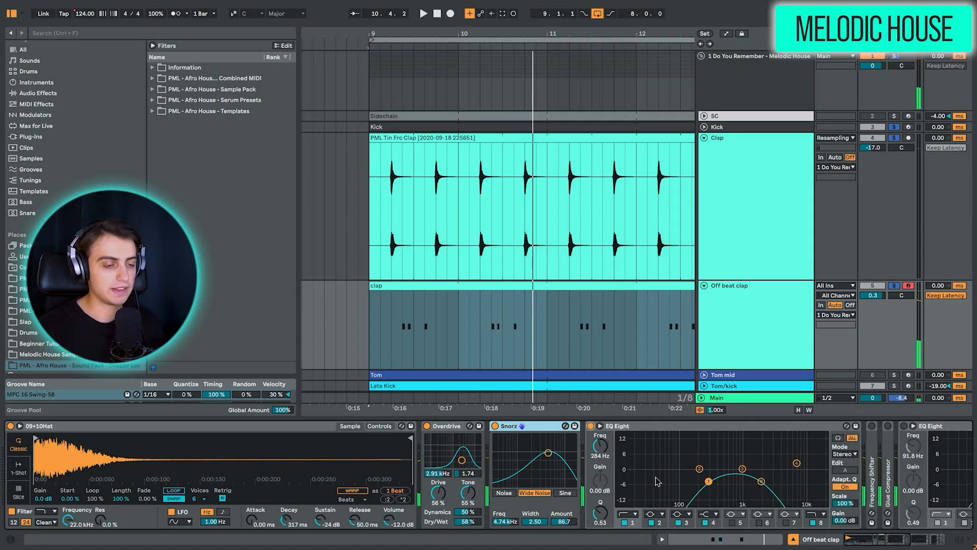
Reactivate Frequency Shifter, Glue Compressor, the second EQ Eight, Compressor Sidechain and Utility, and play the Off beat clap with its full chain
{"action": "left_click_drag", "start_coordinate": [872, 541], "coordinate": [887, 541]}
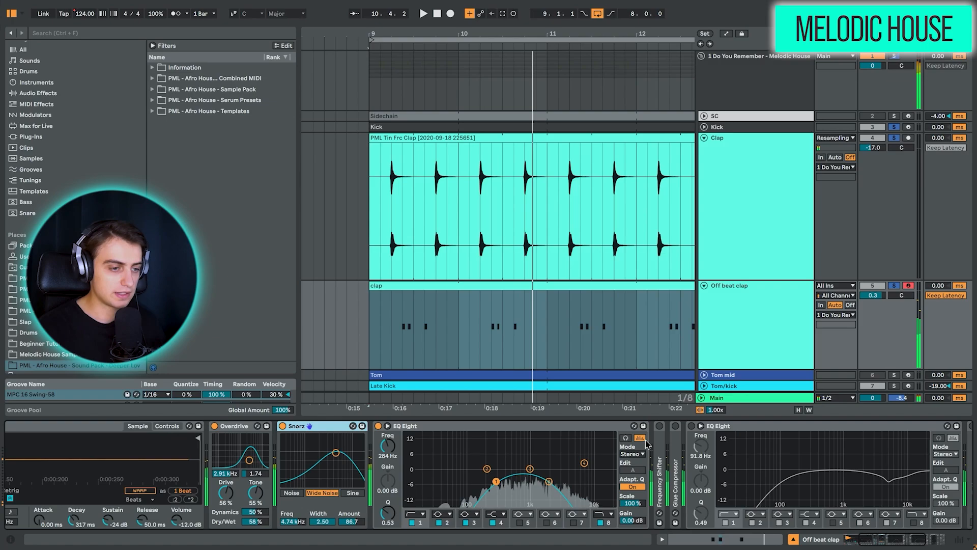
{"action": "left_click", "coordinate": [660, 425]}
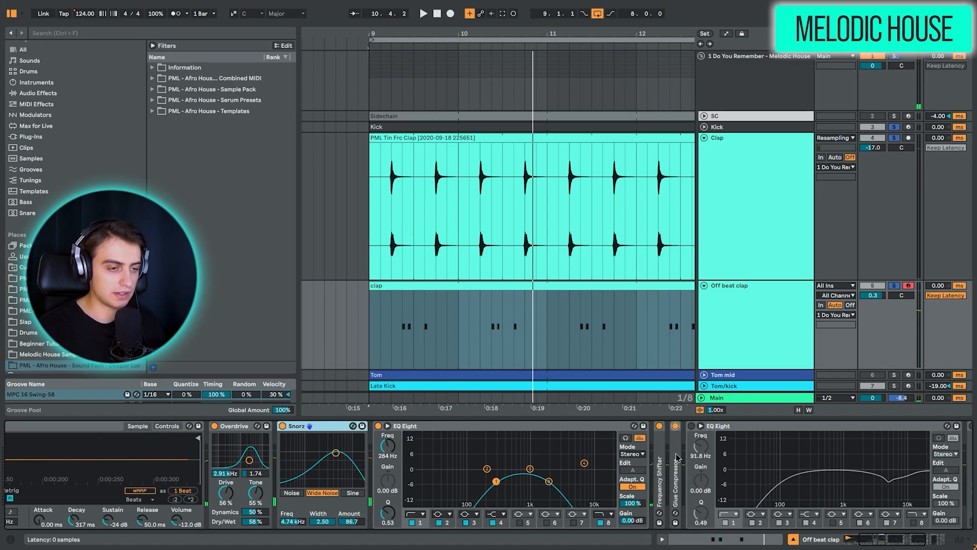
{"action": "left_click", "coordinate": [691, 425]}
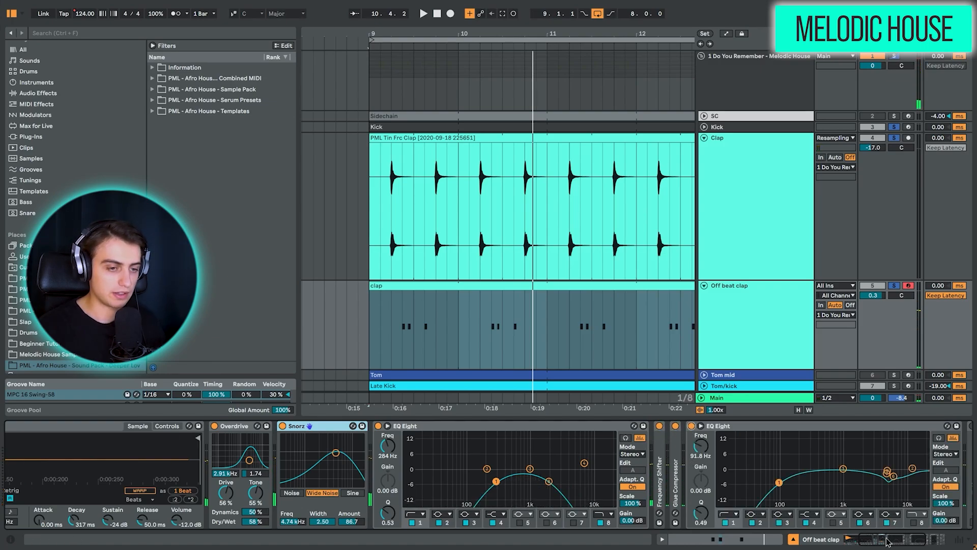
{"action": "left_click_drag", "start_coordinate": [887, 541], "coordinate": [904, 541]}
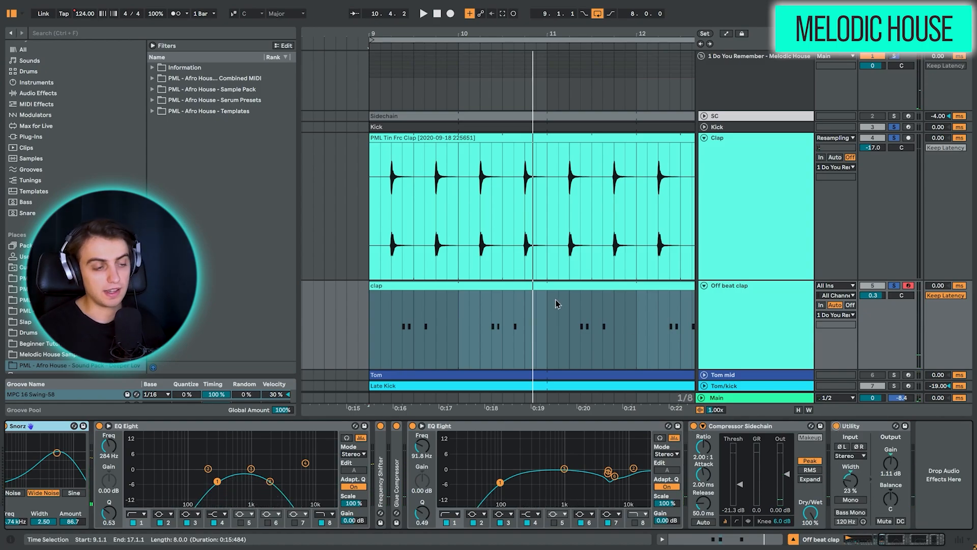
{"action": "key", "text": "space"}
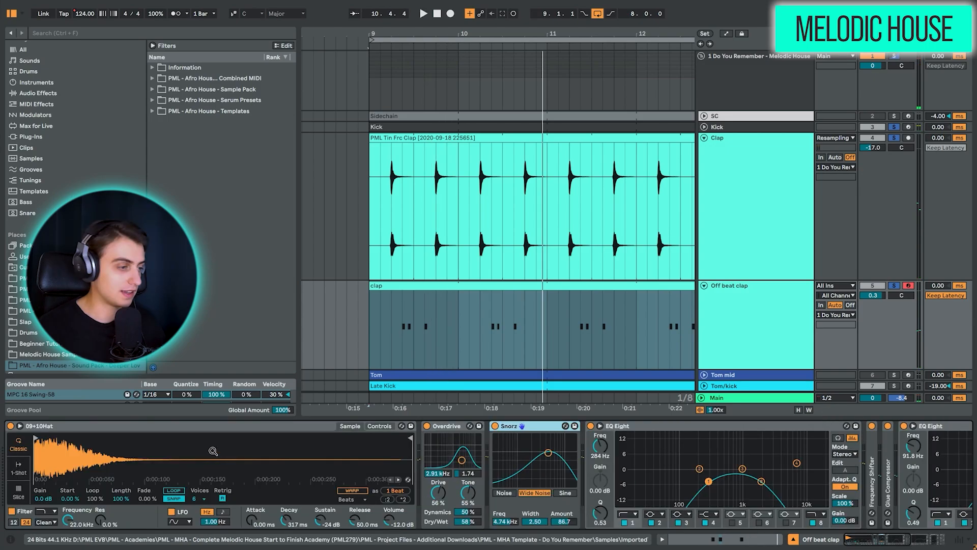
Unfold the Tom mid track and open the Off beat clap track's MIDI clip for editing
{"action": "left_click", "coordinate": [199, 428]}
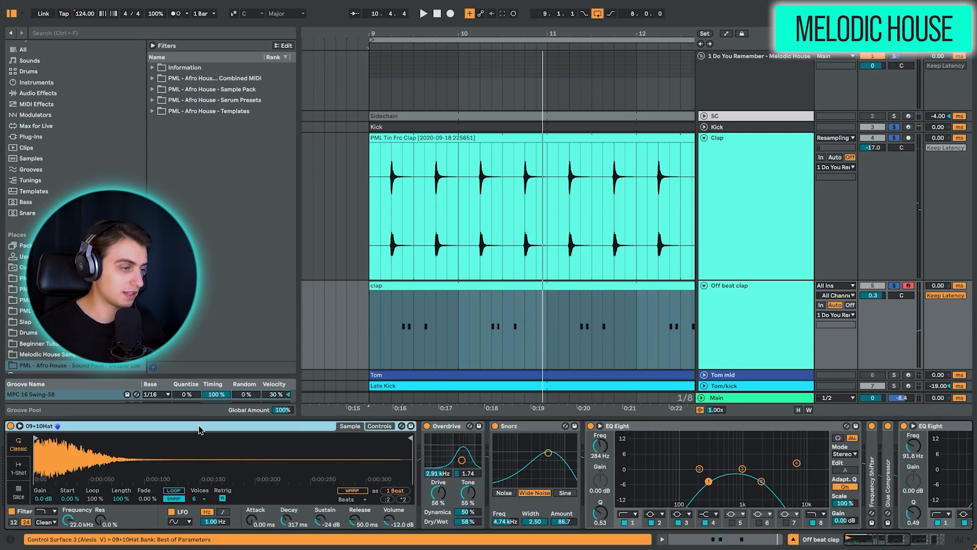
{"action": "scroll", "coordinate": [552, 292], "scroll_direction": "down", "scroll_amount": 5}
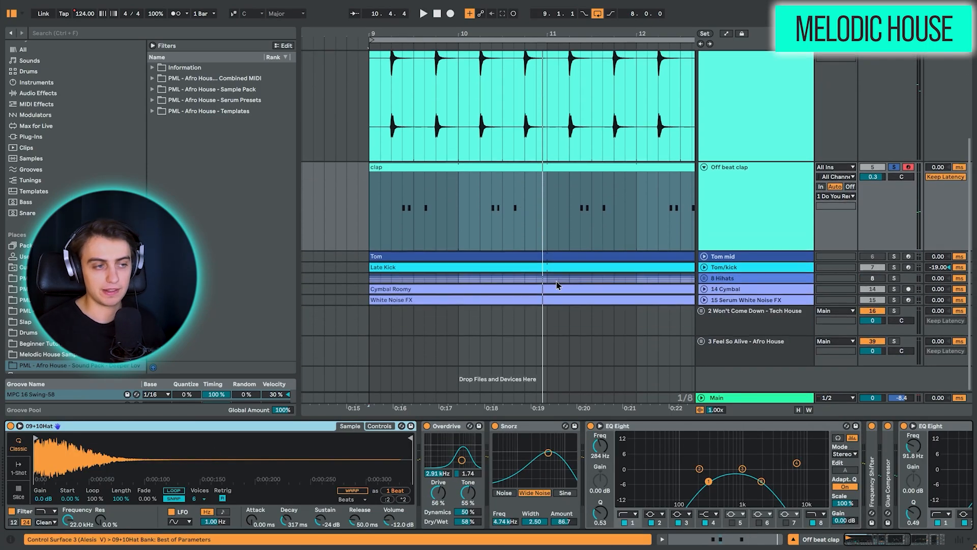
{"action": "left_click", "coordinate": [704, 256]}
{"action": "scroll", "coordinate": [560, 292], "scroll_direction": "up", "scroll_amount": 5}
{"action": "scroll", "coordinate": [559, 293], "scroll_direction": "down", "scroll_amount": 2}
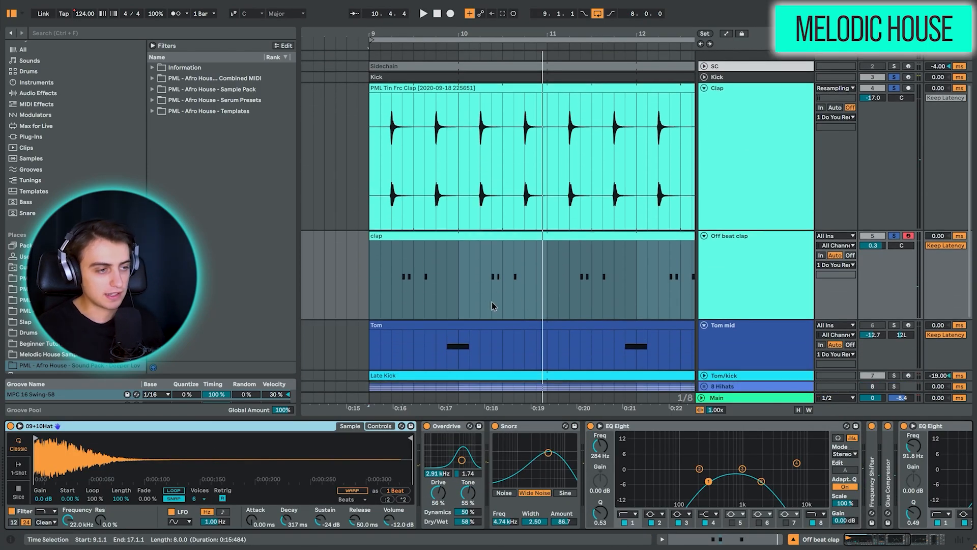
{"action": "left_click", "coordinate": [388, 236]}
{"action": "double_click", "coordinate": [395, 250]}
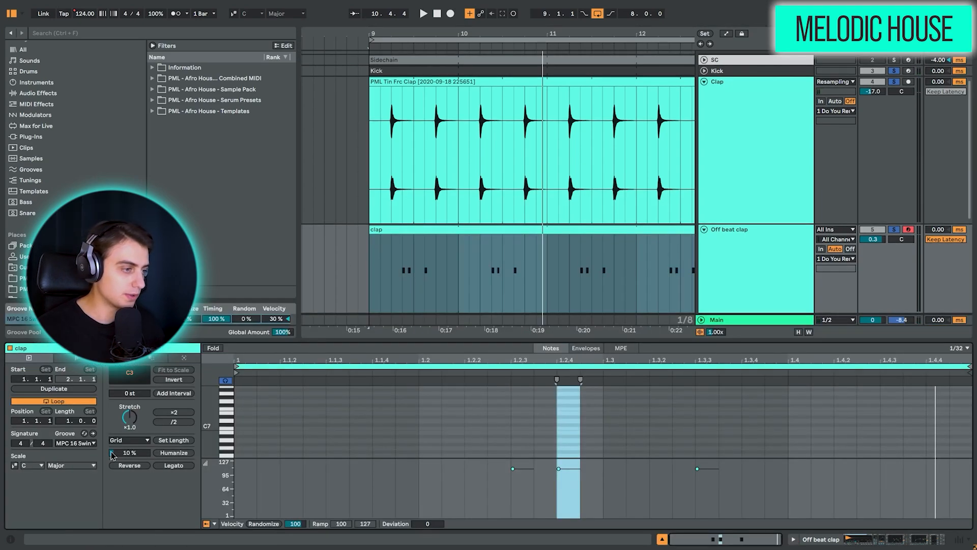
Choose MPC 16 Swing-58 as the groove of the Off beat clap track's clip
{"action": "left_click", "coordinate": [84, 444]}
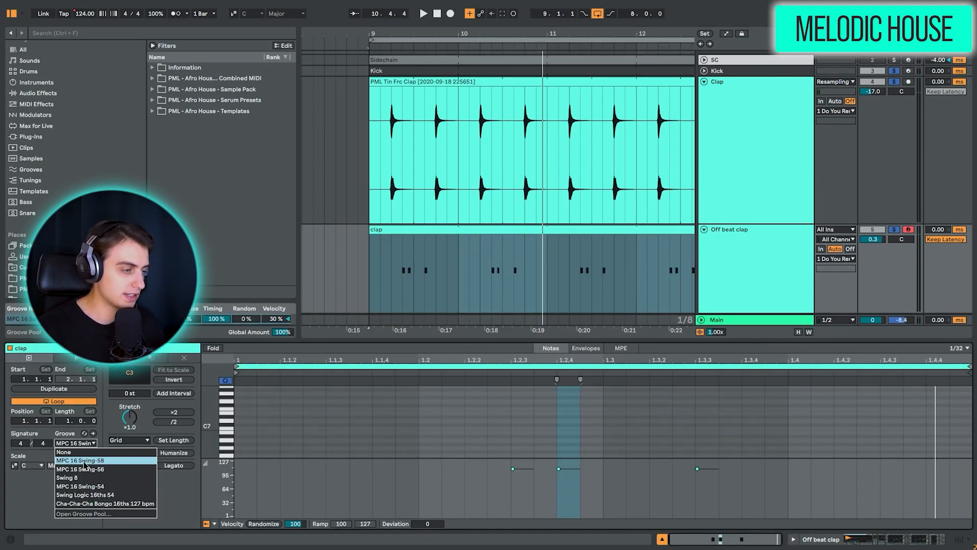
{"action": "left_click", "coordinate": [106, 461]}
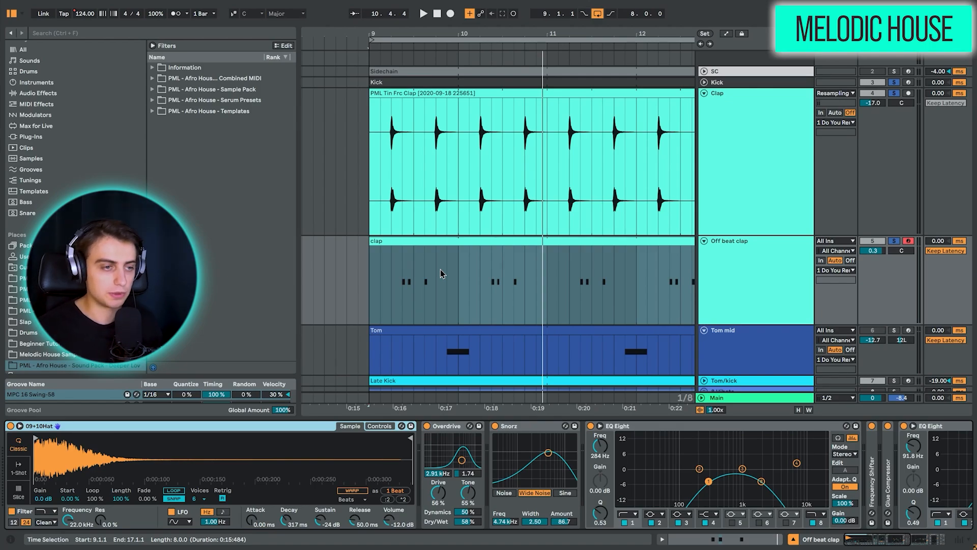
Solo the Tom mid track along with the claps, unfold Tom/kick, and play from the Tom clip's start
{"action": "scroll", "coordinate": [446, 317], "scroll_direction": "down", "scroll_amount": 3}
{"action": "left_click", "coordinate": [896, 250]}
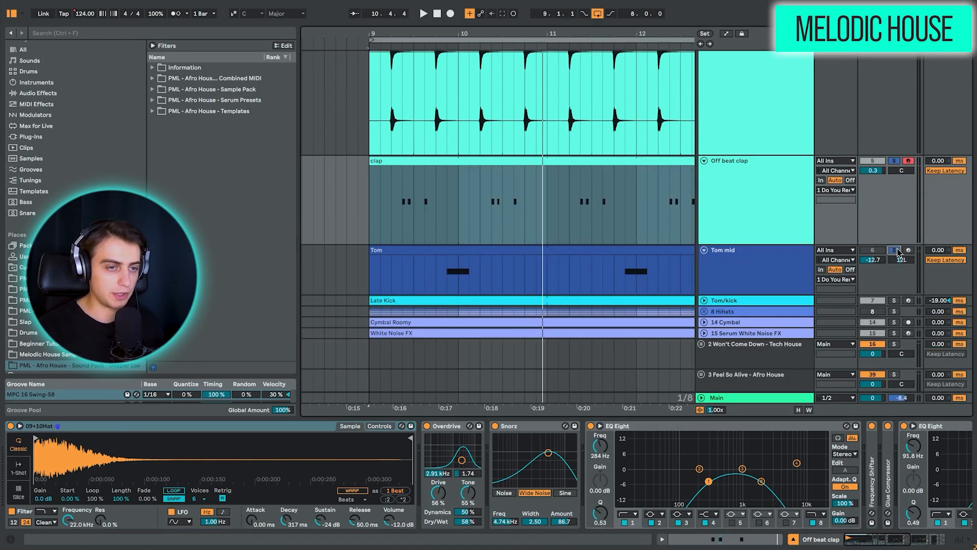
{"action": "left_click", "coordinate": [705, 302]}
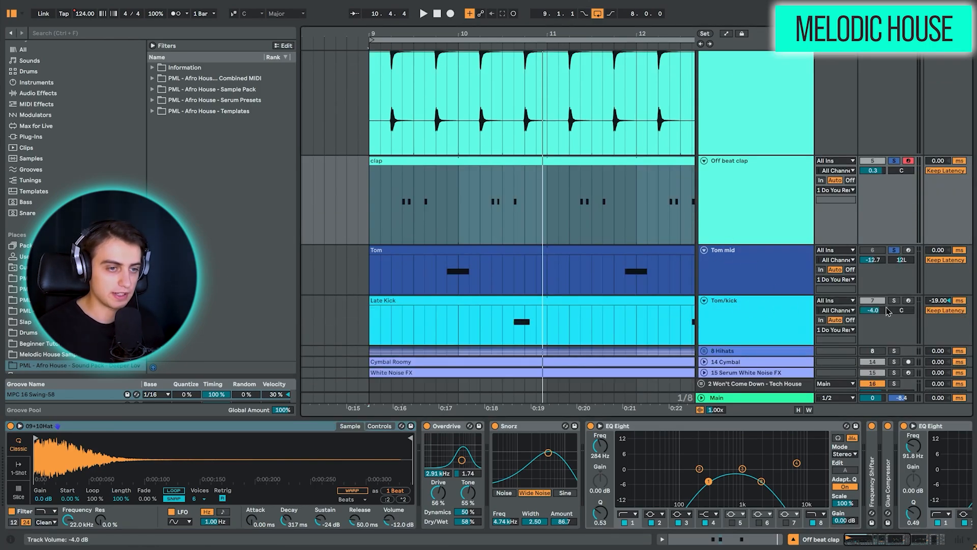
{"action": "left_click", "coordinate": [518, 248]}
{"action": "key", "text": "space"}
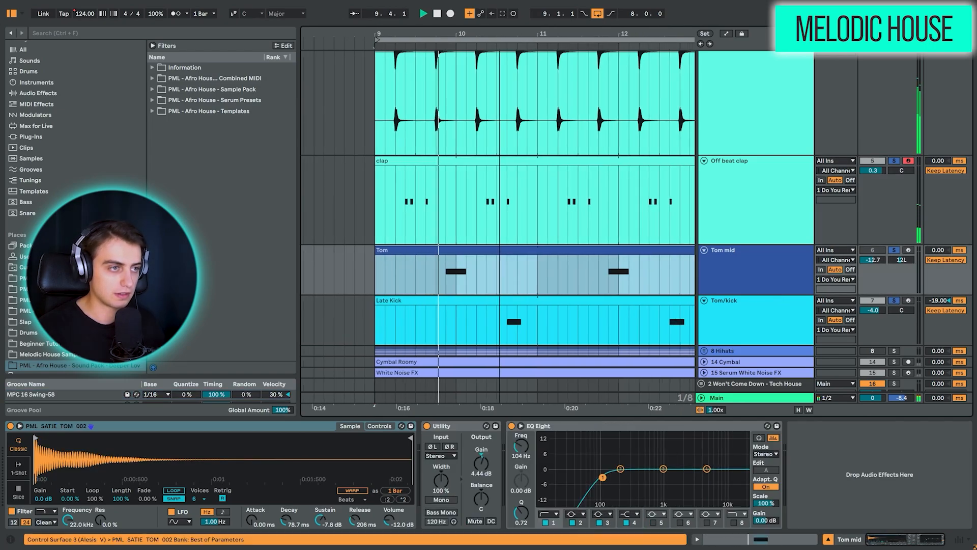
Examine the MIDI notes of the Tom and Late Kick clips and return to the Tom mid track's devices
{"action": "left_click_drag", "start_coordinate": [500, 34], "coordinate": [433, 33]}
{"action": "scroll", "coordinate": [478, 175], "scroll_direction": "down", "scroll_amount": 2}
{"action": "scroll", "coordinate": [474, 168], "scroll_direction": "up", "scroll_amount": 3}
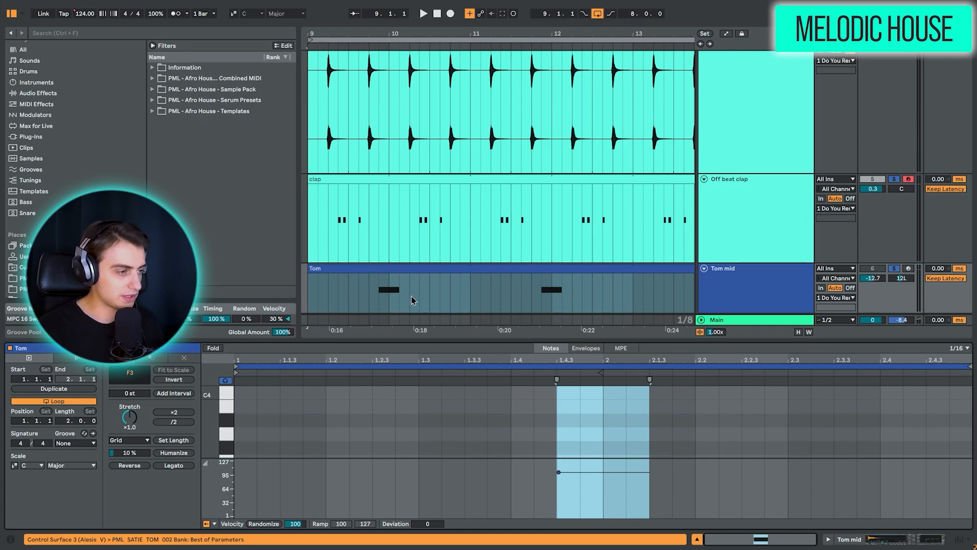
{"action": "key", "text": "shift+Tab"}
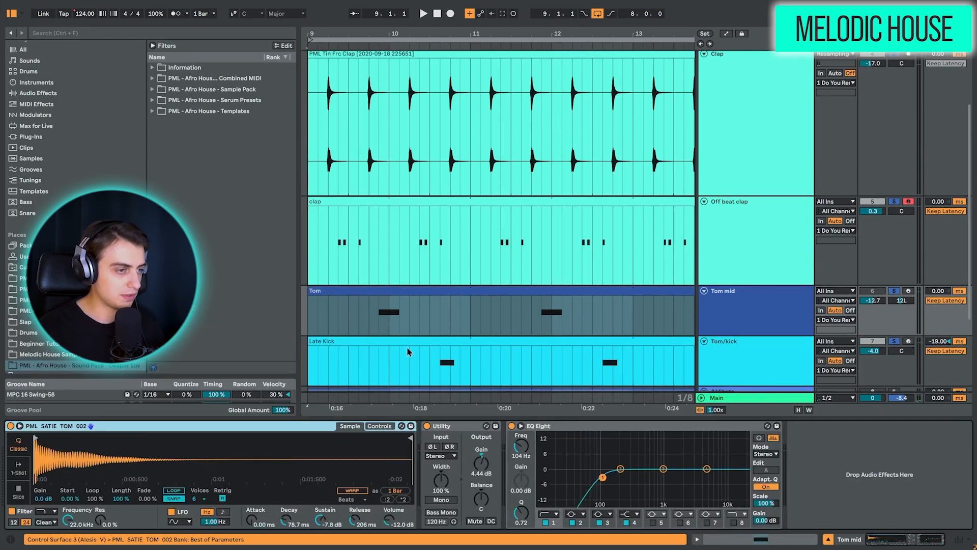
{"action": "double_click", "coordinate": [407, 341]}
{"action": "key", "text": "shift+Tab"}
{"action": "left_click", "coordinate": [403, 291]}
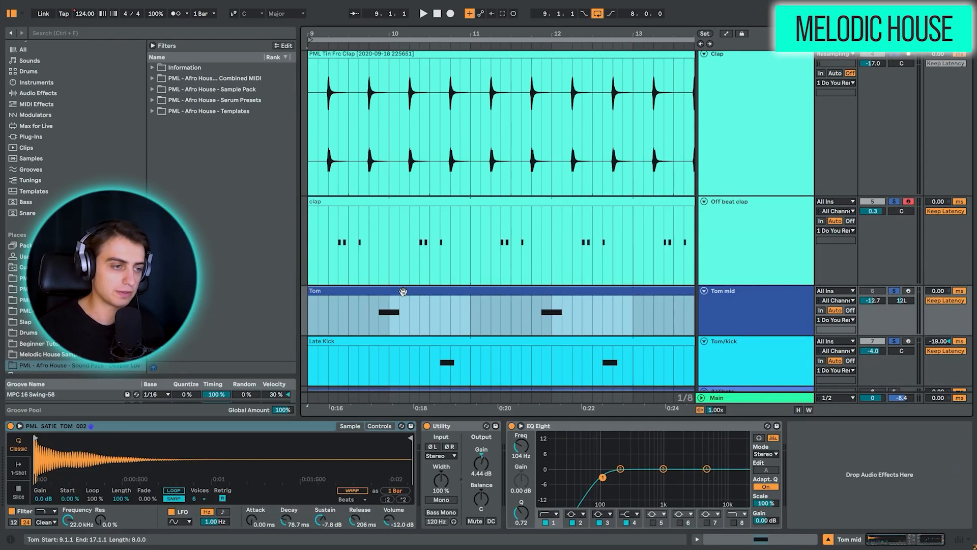
Mark the time ranges of the Tom and Late Kick notes and compare their placement with the Clap waveform
{"action": "left_click_drag", "start_coordinate": [379, 313], "coordinate": [421, 317]}
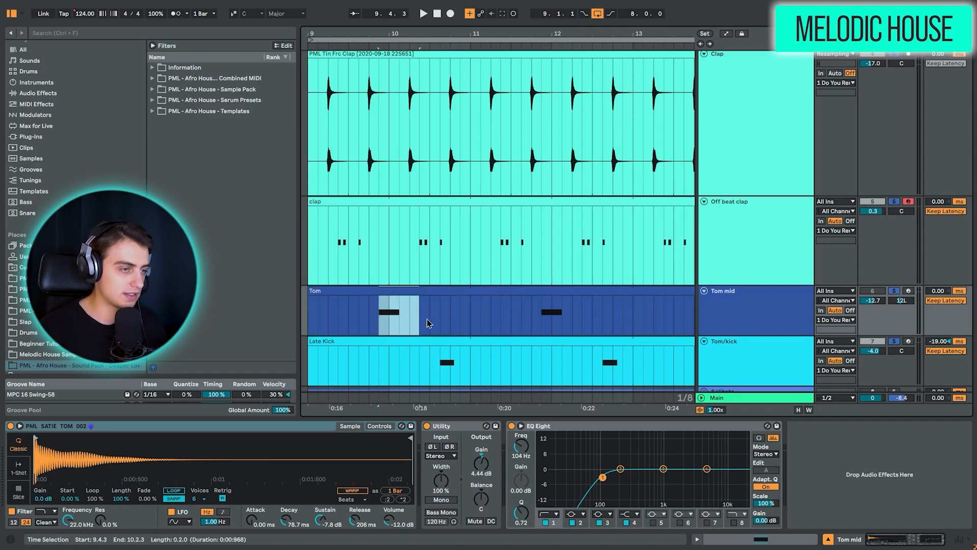
{"action": "left_click_drag", "start_coordinate": [441, 365], "coordinate": [499, 369]}
{"action": "left_click_drag", "start_coordinate": [441, 176], "coordinate": [469, 176]}
{"action": "left_click_drag", "start_coordinate": [380, 177], "coordinate": [429, 174]}
Solo only the Tom mid track and play its first Tom note
{"action": "scroll", "coordinate": [735, 235], "scroll_direction": "down", "scroll_amount": 3}
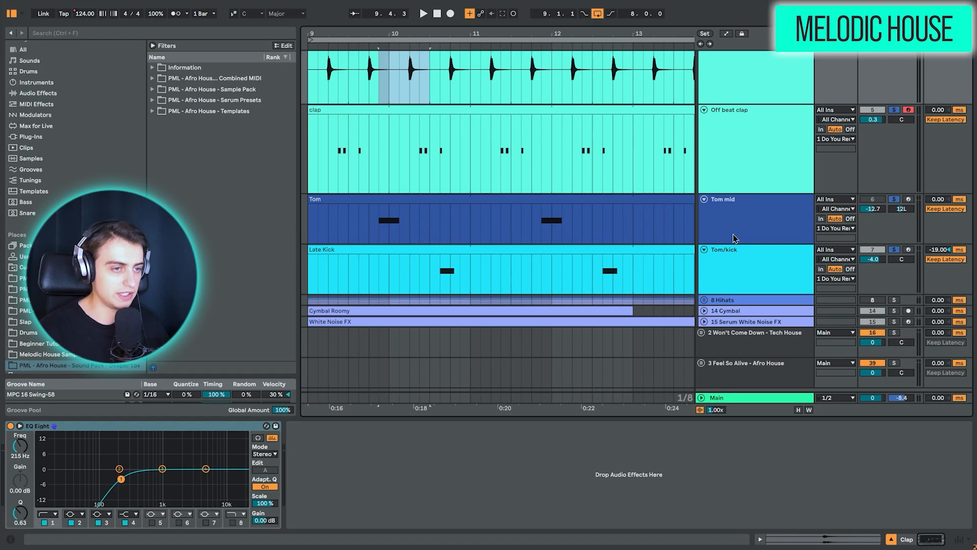
{"action": "left_click", "coordinate": [743, 237]}
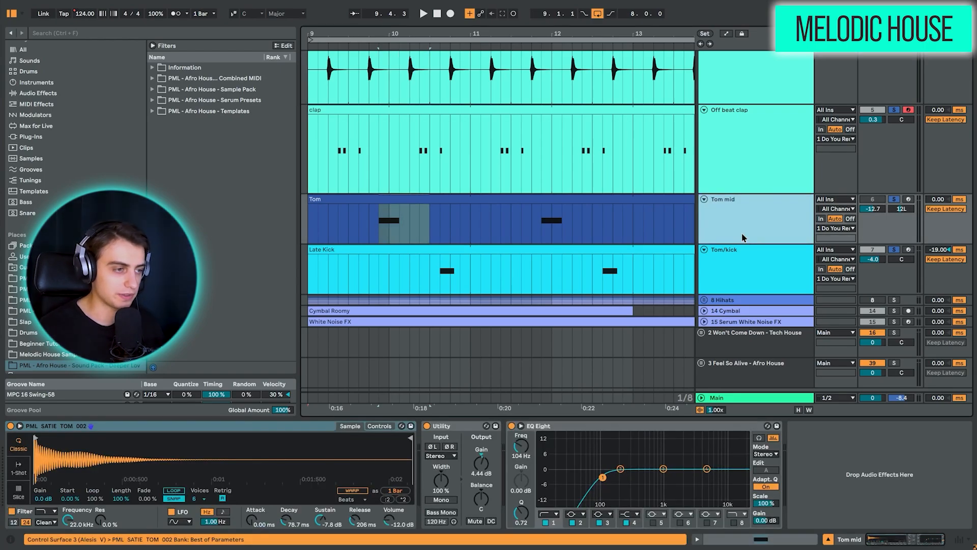
{"action": "left_click", "coordinate": [895, 200]}
{"action": "key", "text": "space"}
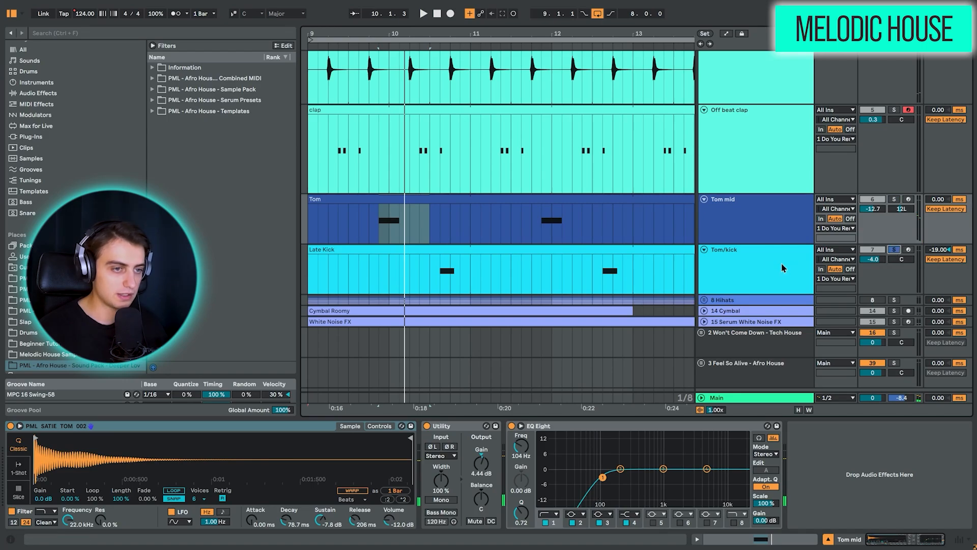
Play the first Late Kick note on Tom/kick, bypassing the track's EQ Eight for comparison and reactivating it
{"action": "left_click", "coordinate": [443, 273]}
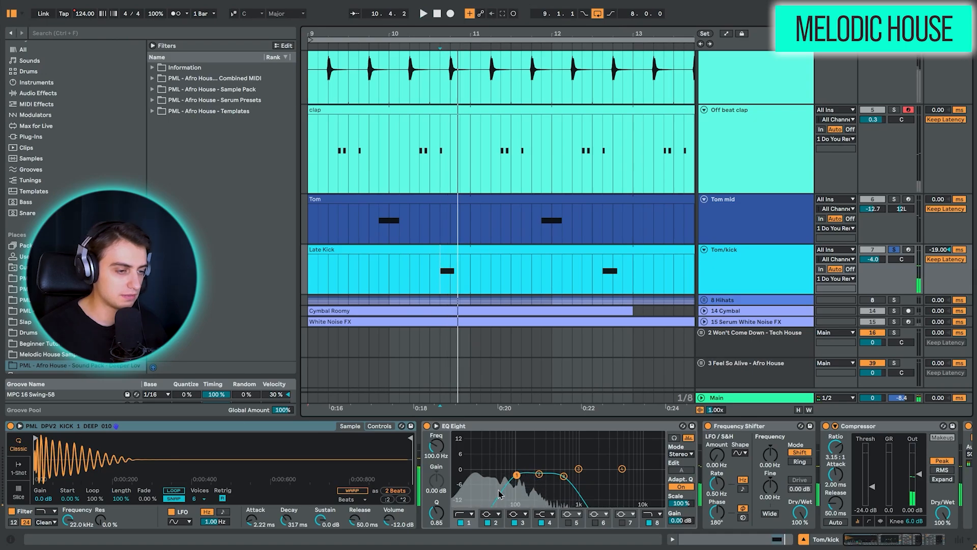
{"action": "left_click", "coordinate": [426, 426]}
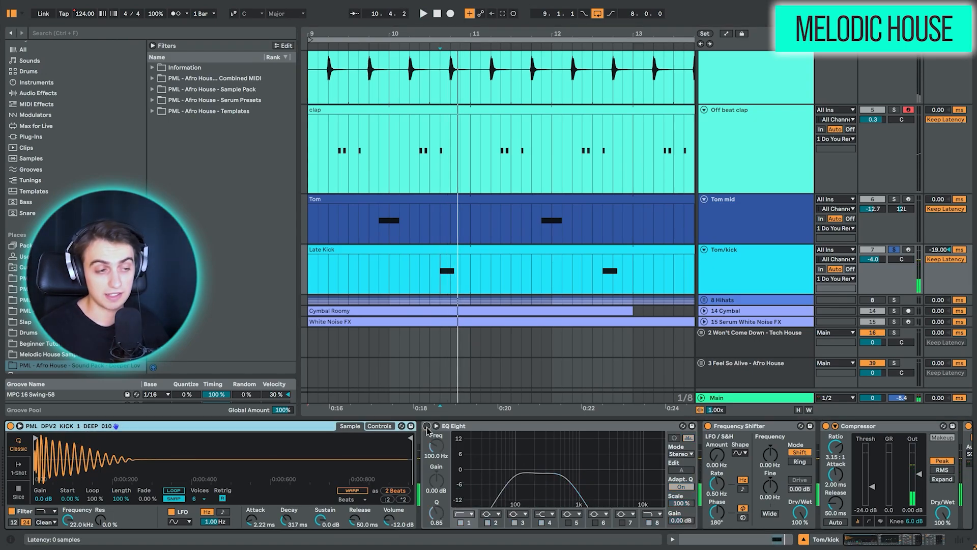
{"action": "left_click", "coordinate": [427, 426]}
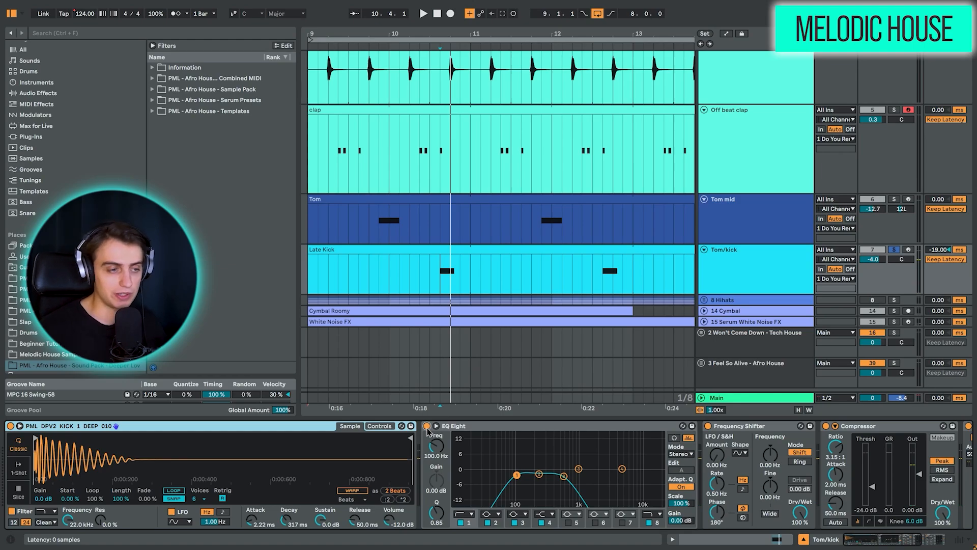
Fold the Clap, Off beat clap, Tom mid and Tom/kick tracks and unfold the Hihats group
{"action": "scroll", "coordinate": [665, 297], "scroll_direction": "down", "scroll_amount": 1}
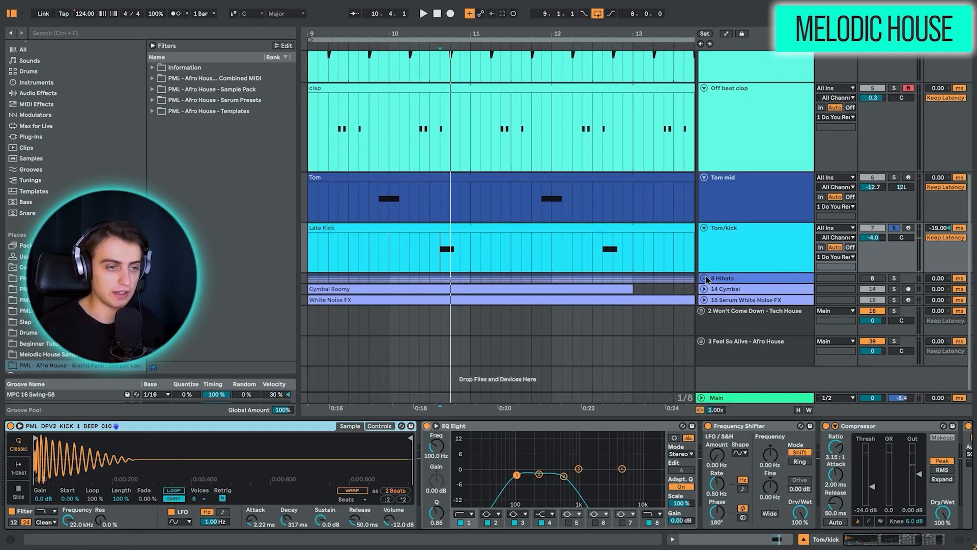
{"action": "scroll", "coordinate": [715, 273], "scroll_direction": "up", "scroll_amount": 8}
{"action": "left_click", "coordinate": [704, 138]}
{"action": "left_click", "coordinate": [704, 148]}
{"action": "left_click", "coordinate": [704, 159]}
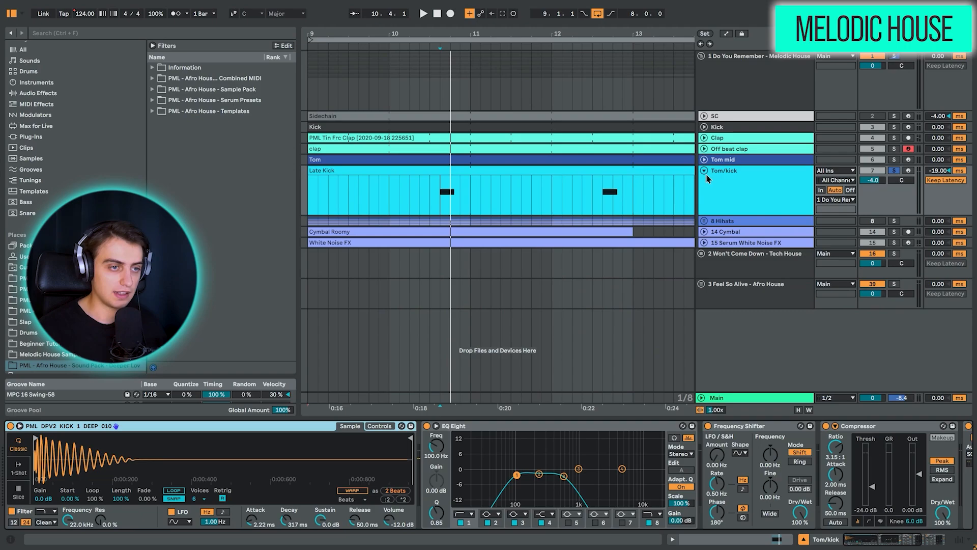
{"action": "left_click", "coordinate": [704, 171]}
{"action": "left_click", "coordinate": [704, 182]}
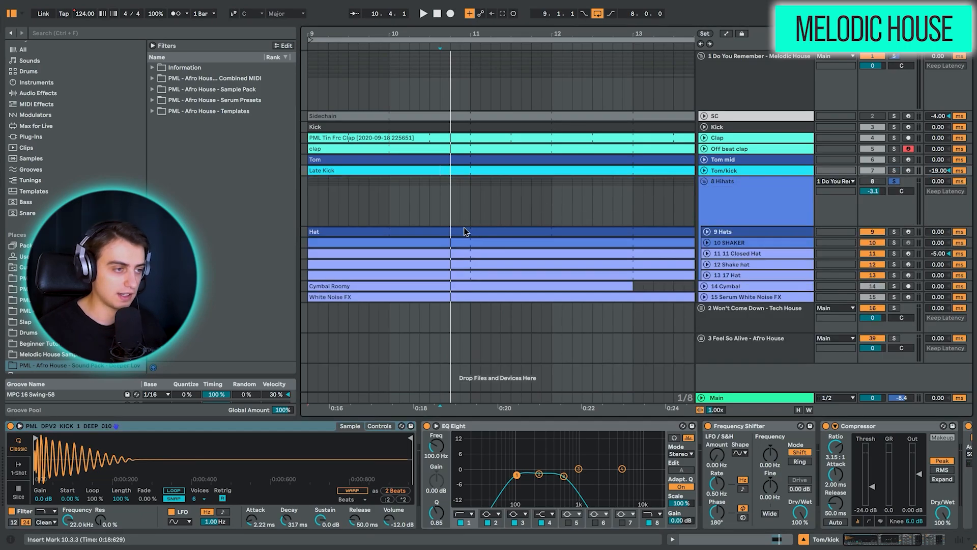
Audition the soloed Hihats group and its unfolded Hats track alone, with SHAKER, Closed Hat, Shake hat and 17 Hat deactivated
{"action": "left_click", "coordinate": [313, 211]}
{"action": "key", "text": "space"}
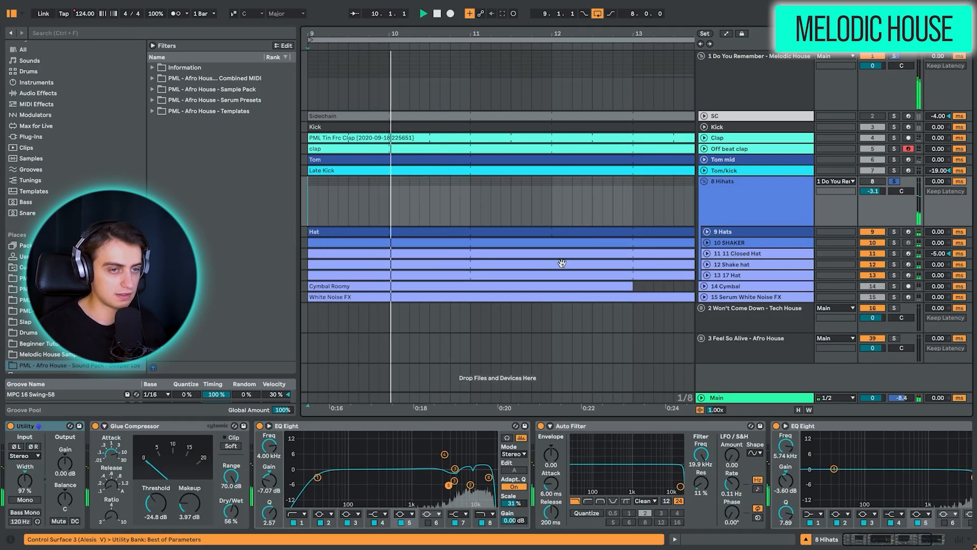
{"action": "left_click", "coordinate": [873, 242]}
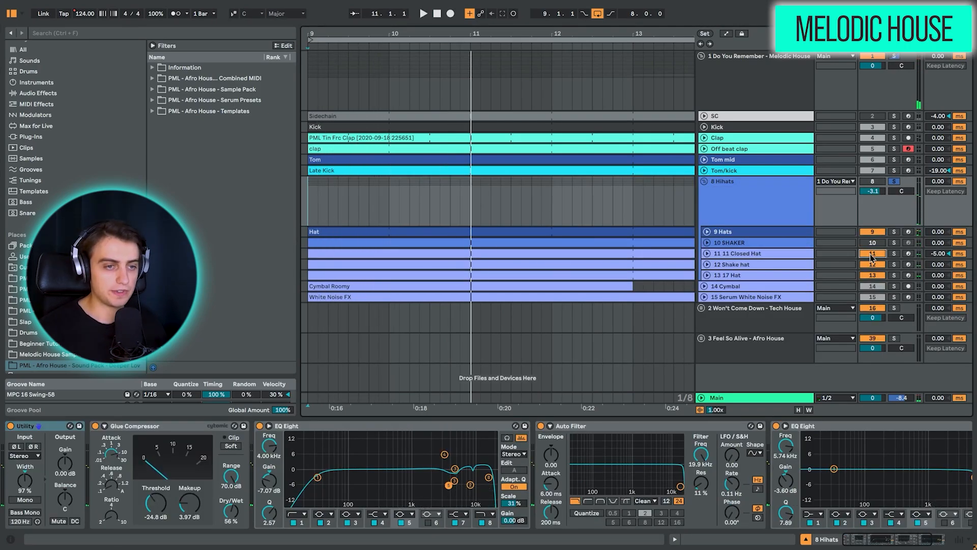
{"action": "left_click", "coordinate": [753, 235]}
{"action": "left_click", "coordinate": [707, 231]}
{"action": "key", "text": "space"}
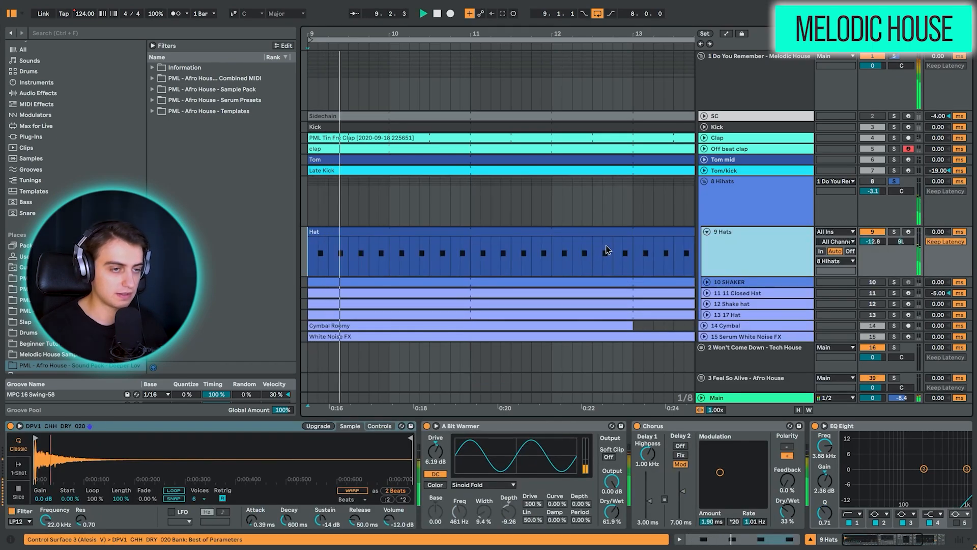
Compare the playing Hats track with A Bit Warmer, Chorus and EQ Eight switched off and on, and stop playback
{"action": "left_click", "coordinate": [554, 428]}
{"action": "scroll", "coordinate": [662, 473], "scroll_direction": "right", "scroll_amount": 5}
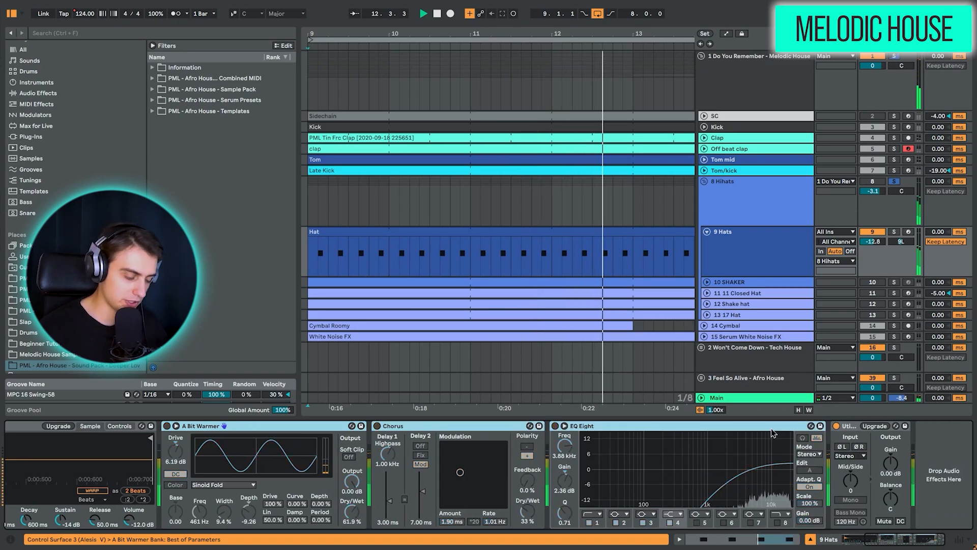
{"action": "key", "text": "0"}
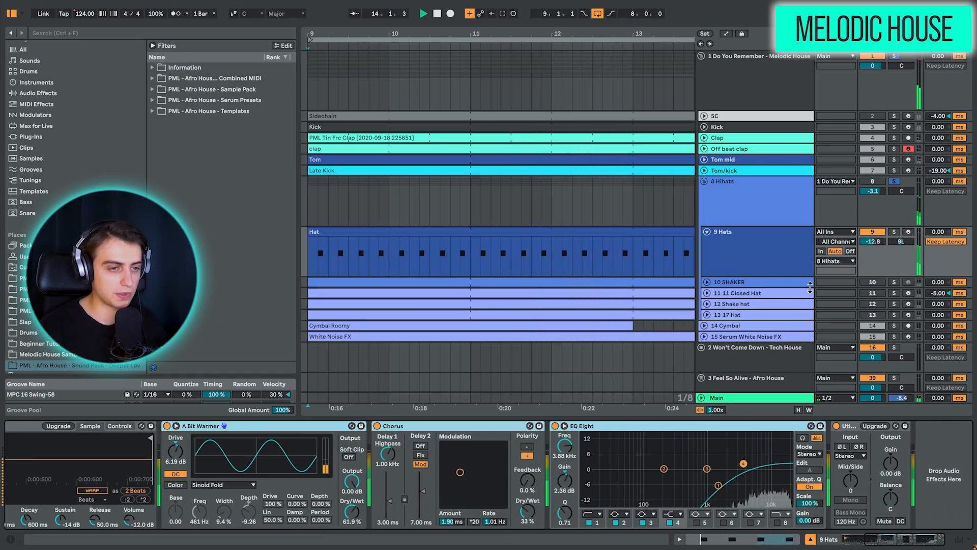
{"action": "key", "text": "space"}
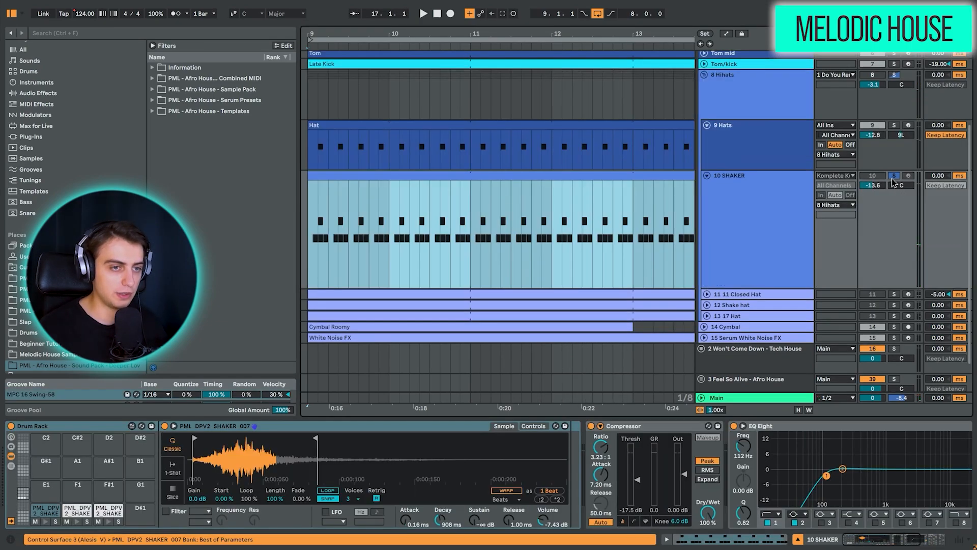
Solo the SHAKER track, reactivate the Hihats group, and preview the three shaker pads in the Drum Rack
{"action": "left_click", "coordinate": [894, 177]}
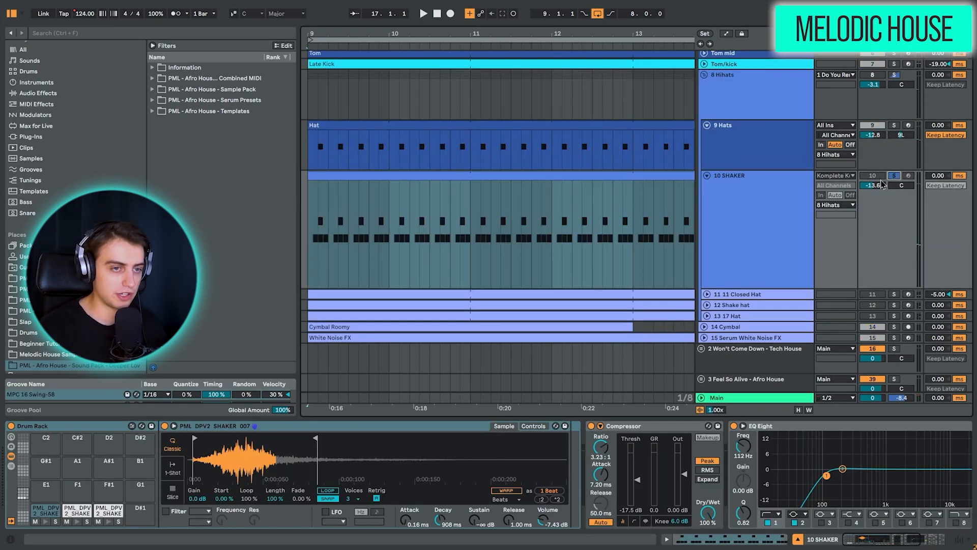
{"action": "left_click", "coordinate": [873, 75]}
{"action": "left_click", "coordinate": [45, 521]}
{"action": "left_click", "coordinate": [76, 521]}
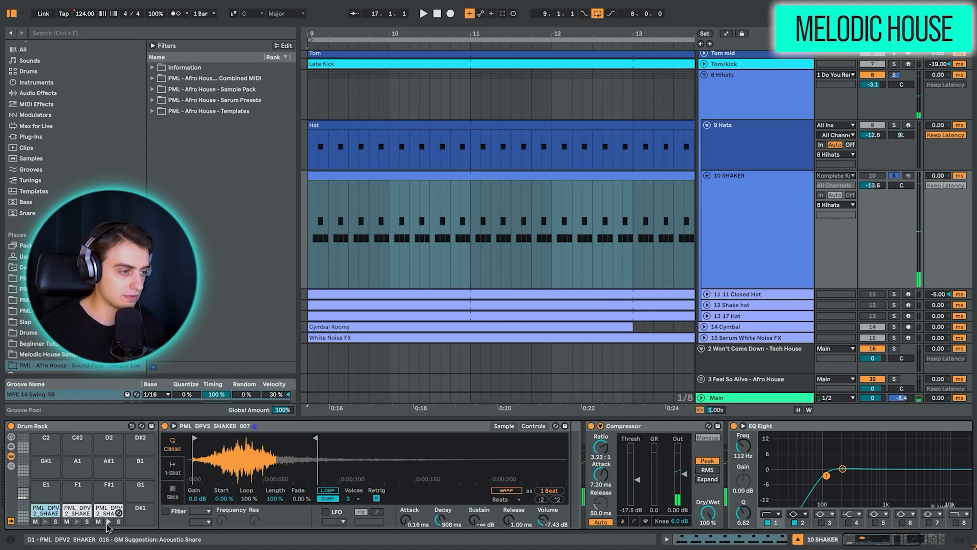
{"action": "left_click", "coordinate": [108, 521]}
Open the SHAKER track's MIDI clip and inspect its notes and groove setting
{"action": "double_click", "coordinate": [329, 176]}
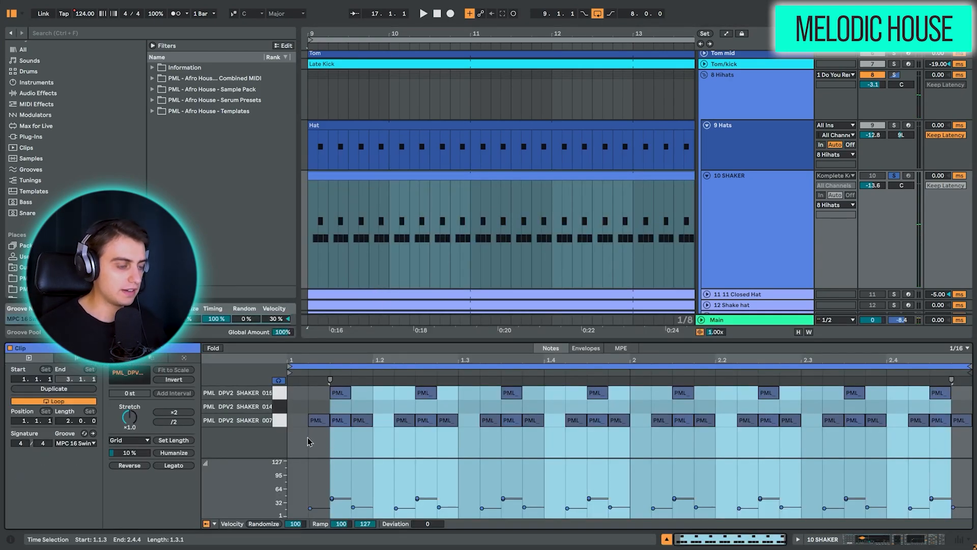
{"action": "left_click", "coordinate": [76, 443]}
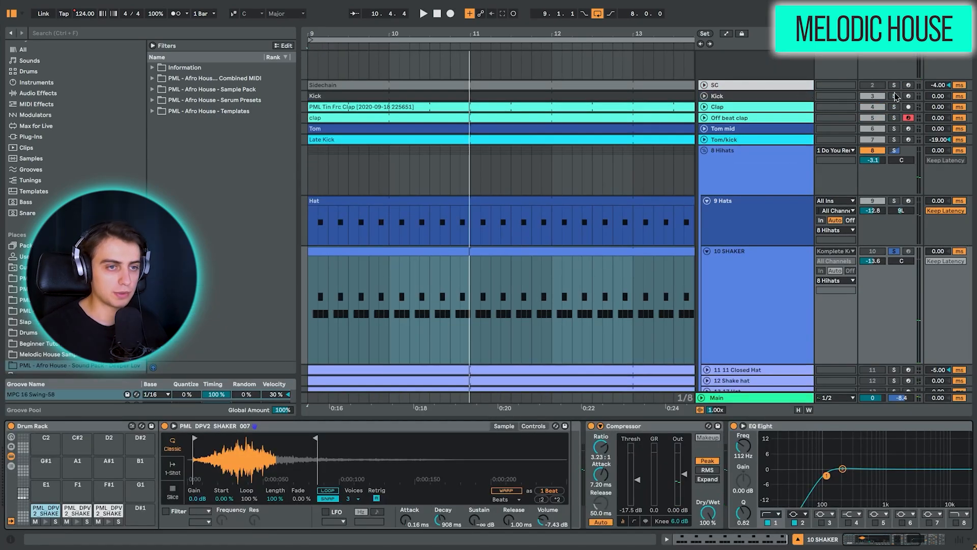
Solo the Kick with the shaker and, during playback, switch the shaker clip's groove to None and back to MPC 16 Swing
{"action": "left_click", "coordinate": [894, 95]}
{"action": "key", "text": "space"}
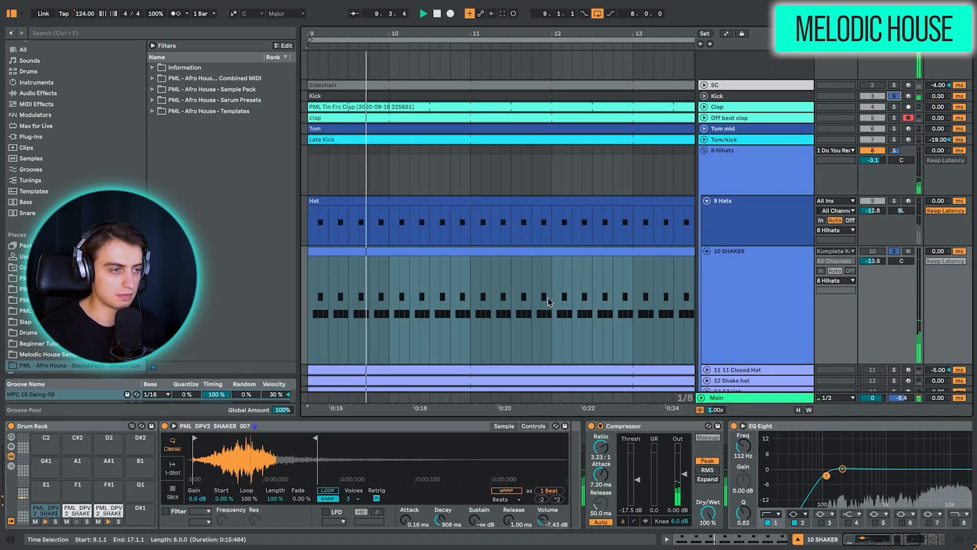
{"action": "double_click", "coordinate": [548, 301]}
{"action": "left_click", "coordinate": [76, 443]}
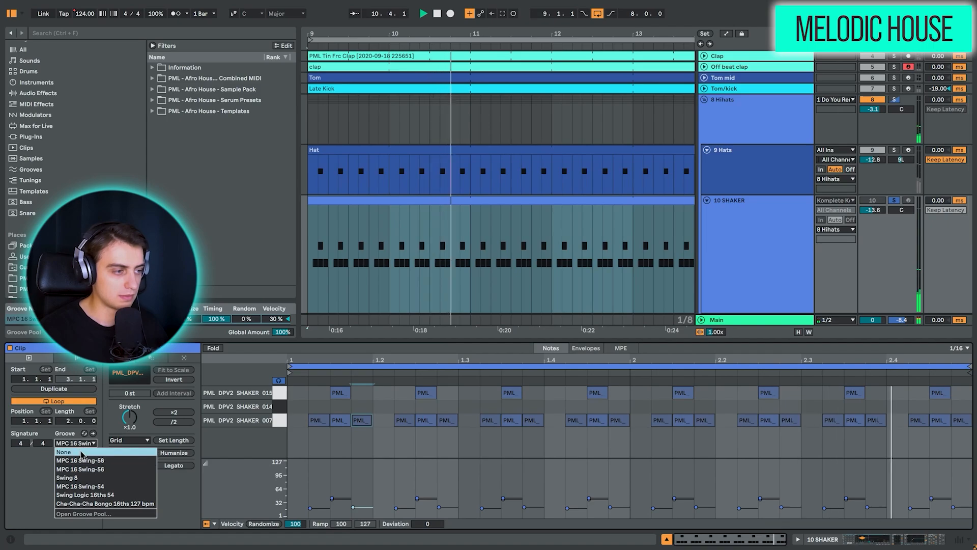
{"action": "left_click", "coordinate": [64, 452]}
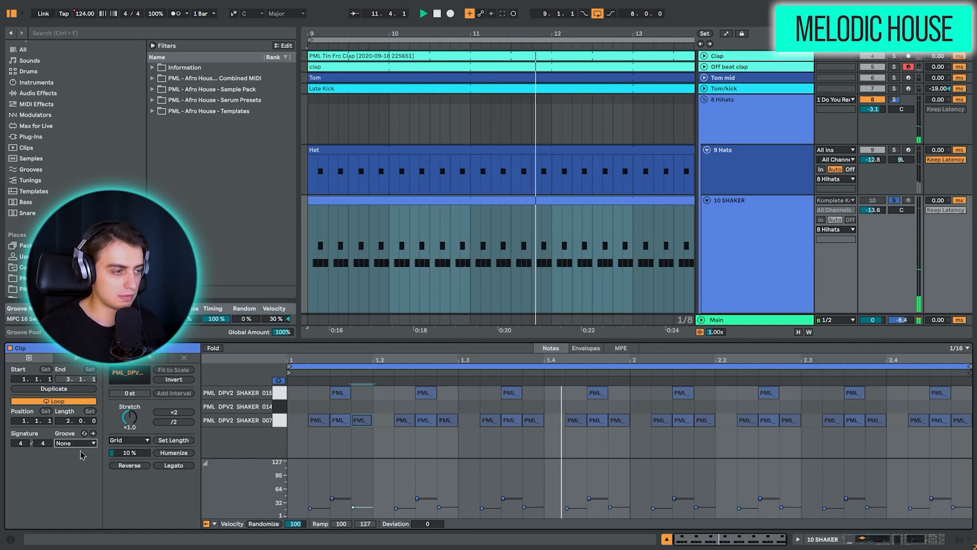
{"action": "left_click", "coordinate": [81, 451]}
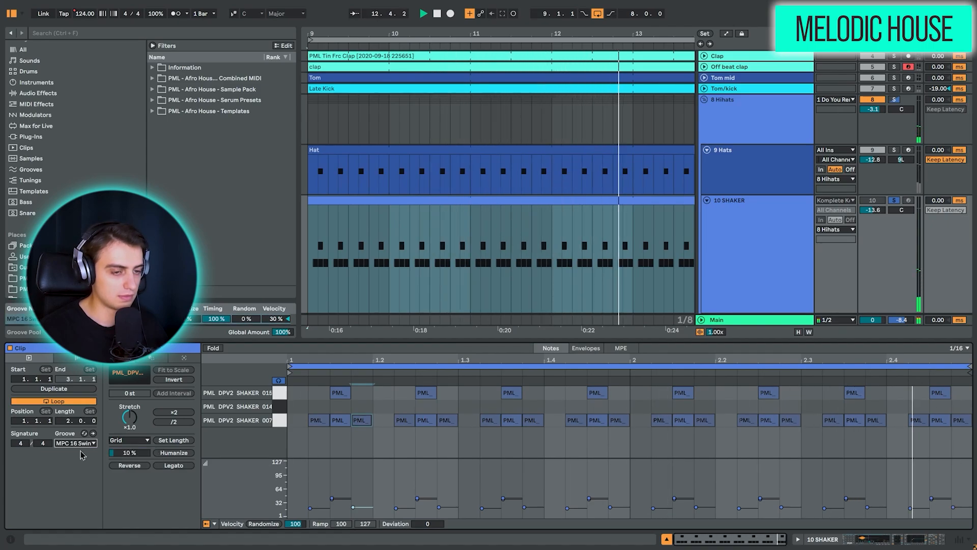
Stop playback, select the first group of four notes in the shaker clip, and unfold the 11 Closed Hat track
{"action": "scroll", "coordinate": [381, 172], "scroll_direction": "down", "scroll_amount": 1}
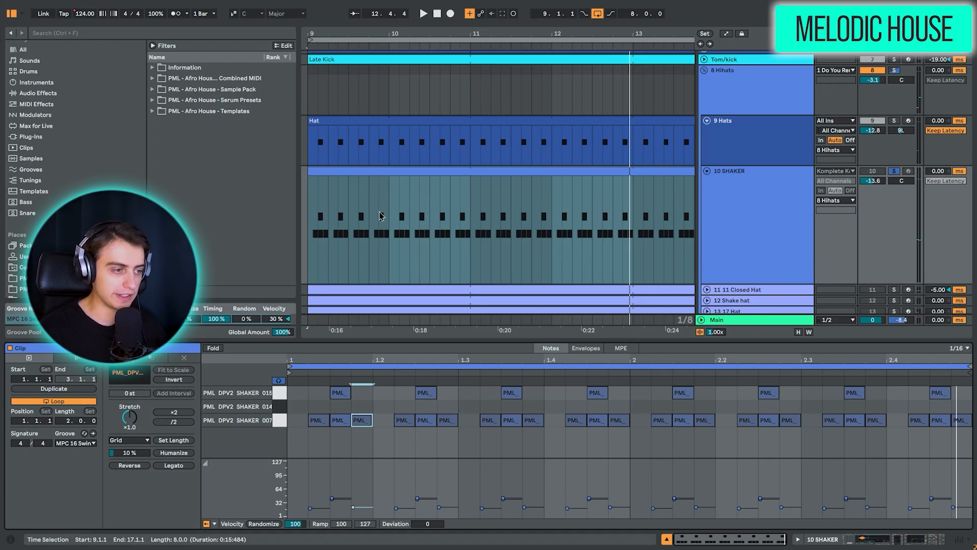
{"action": "left_click_drag", "start_coordinate": [357, 458], "coordinate": [317, 395]}
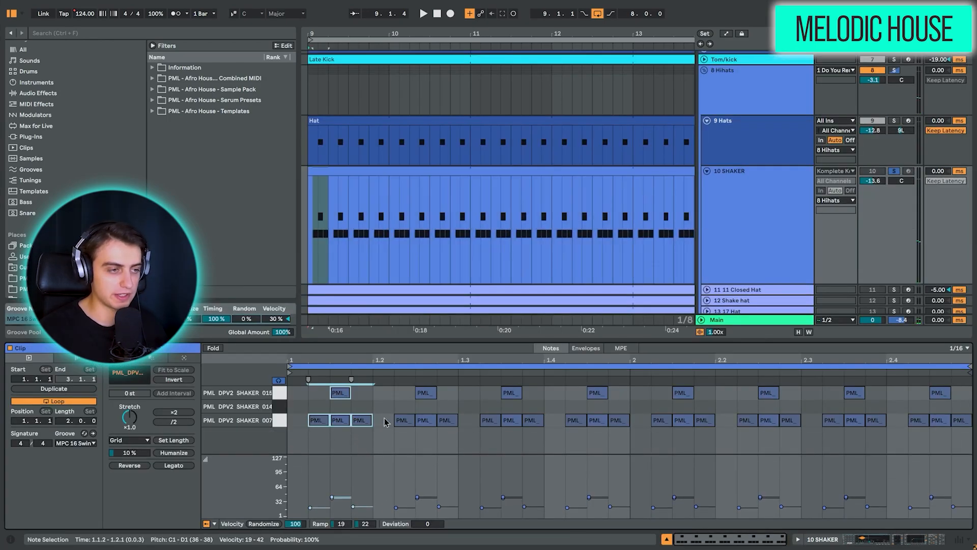
{"action": "left_click", "coordinate": [707, 290]}
{"action": "scroll", "coordinate": [714, 263], "scroll_direction": "down", "scroll_amount": 3}
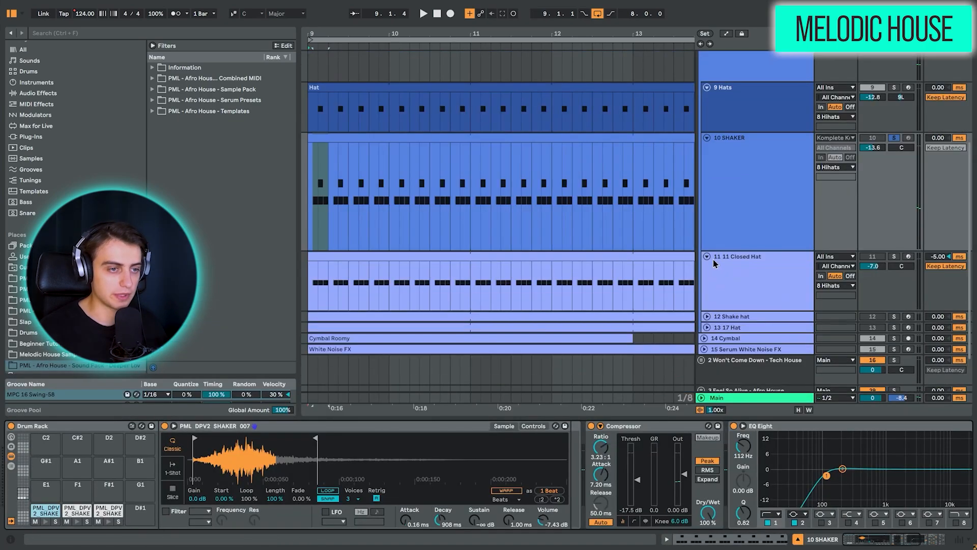
Solo and play the 11 Closed Hat track, and look through its device chain
{"action": "left_click", "coordinate": [894, 208]}
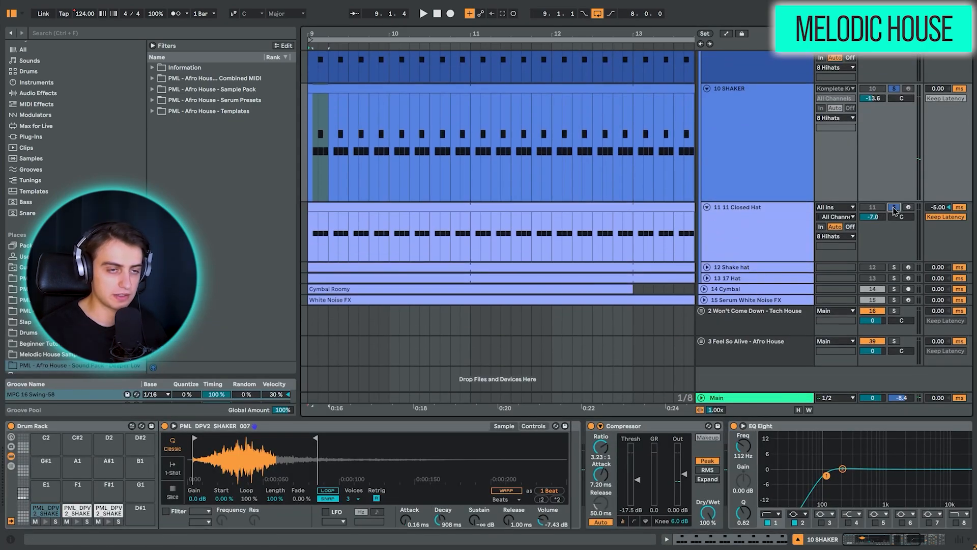
{"action": "left_click", "coordinate": [871, 207]}
{"action": "key", "text": "space"}
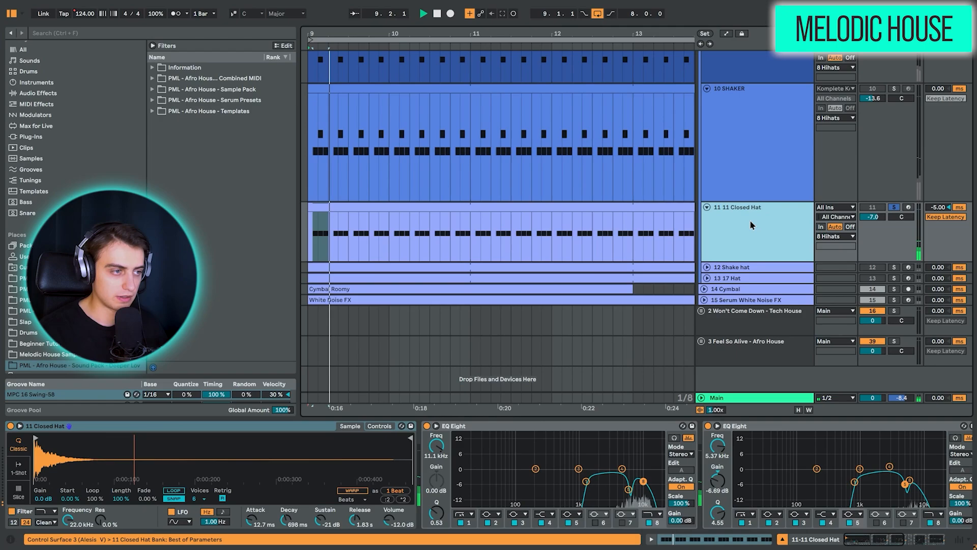
{"action": "left_click_drag", "start_coordinate": [871, 540], "coordinate": [899, 541]}
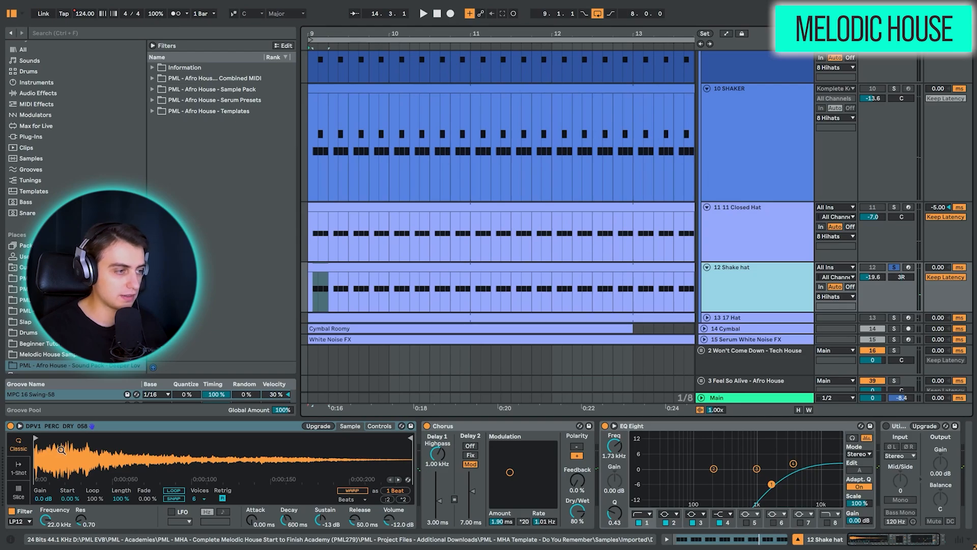
Audition the soloed Shake hat track, and unfold, solo and play the 17 Hat track
{"action": "key", "text": "space"}
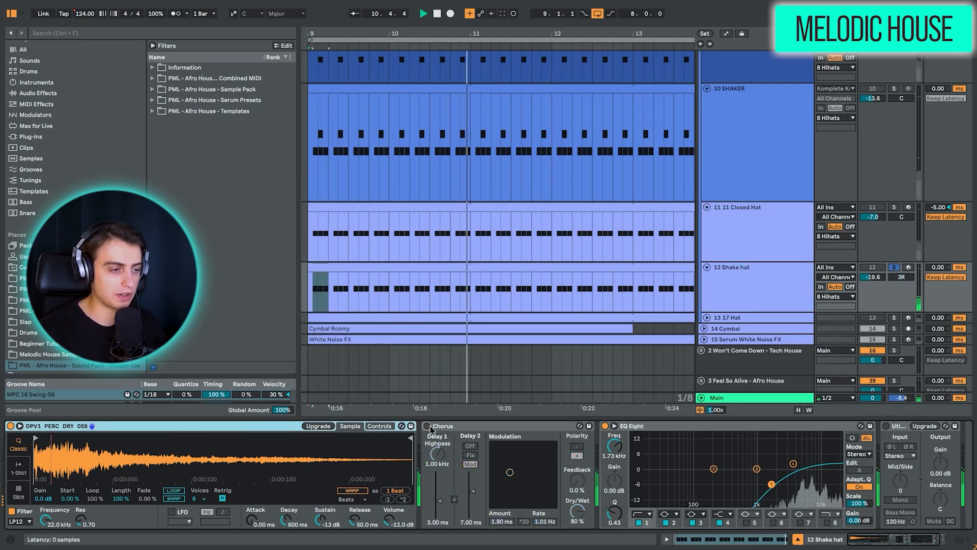
{"action": "key", "text": "space"}
{"action": "left_click", "coordinate": [706, 318]}
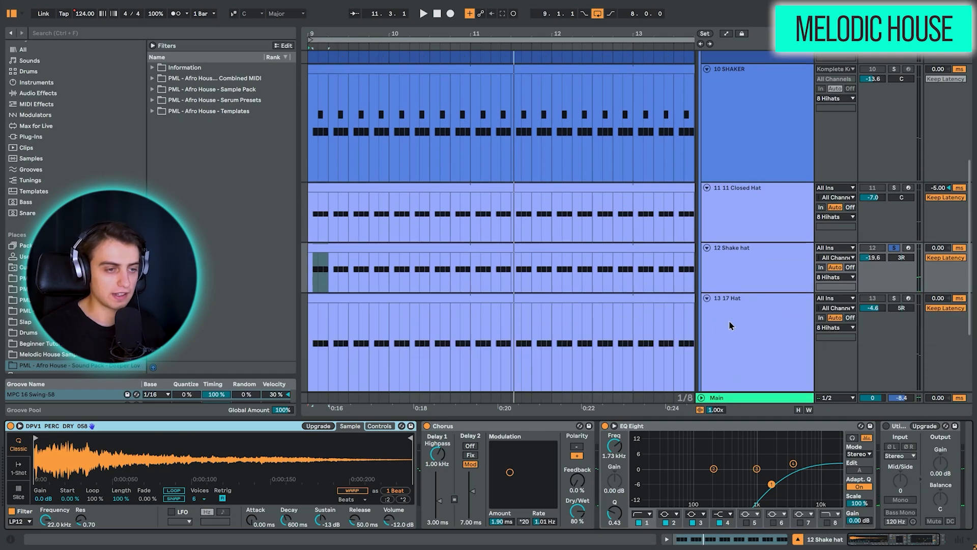
{"action": "left_click", "coordinate": [763, 306]}
{"action": "left_click", "coordinate": [395, 298]}
{"action": "key", "text": "space"}
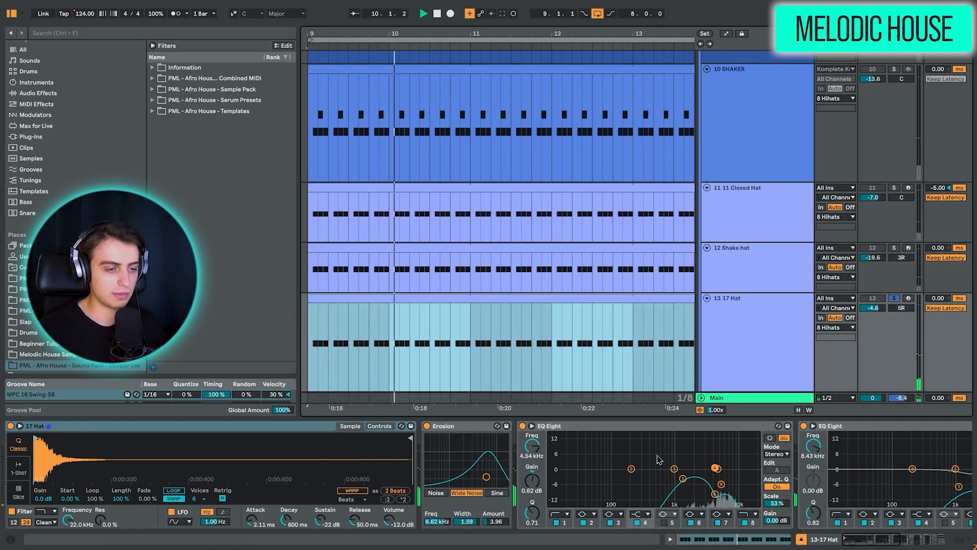
{"action": "left_click", "coordinate": [414, 436]}
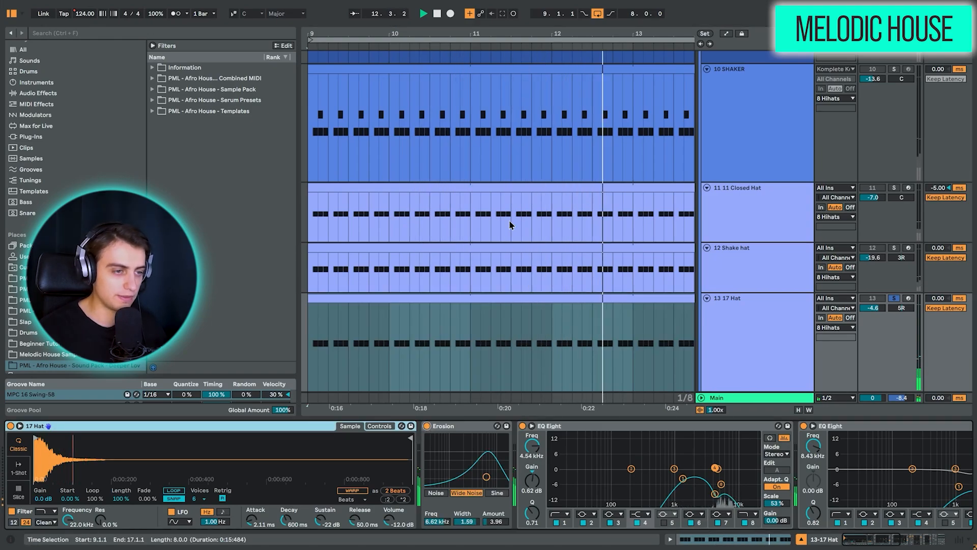
Reactivate the SHAKER, 11 Closed Hat, Shake hat and 17 Hat tracks, play them together, and fold the Hihats group
{"action": "scroll", "coordinate": [511, 224], "scroll_direction": "up", "scroll_amount": 4}
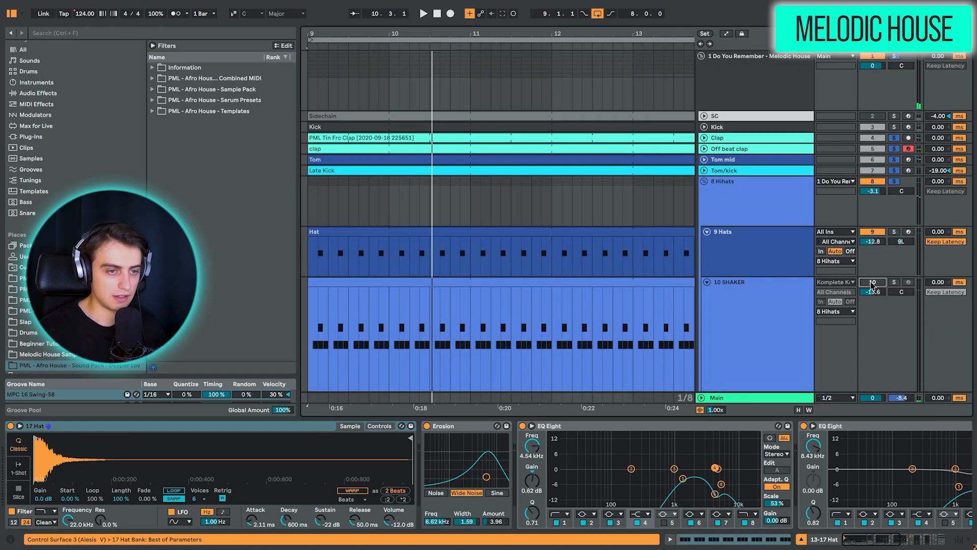
{"action": "left_click", "coordinate": [872, 282]}
{"action": "scroll", "coordinate": [820, 296], "scroll_direction": "down", "scroll_amount": 3}
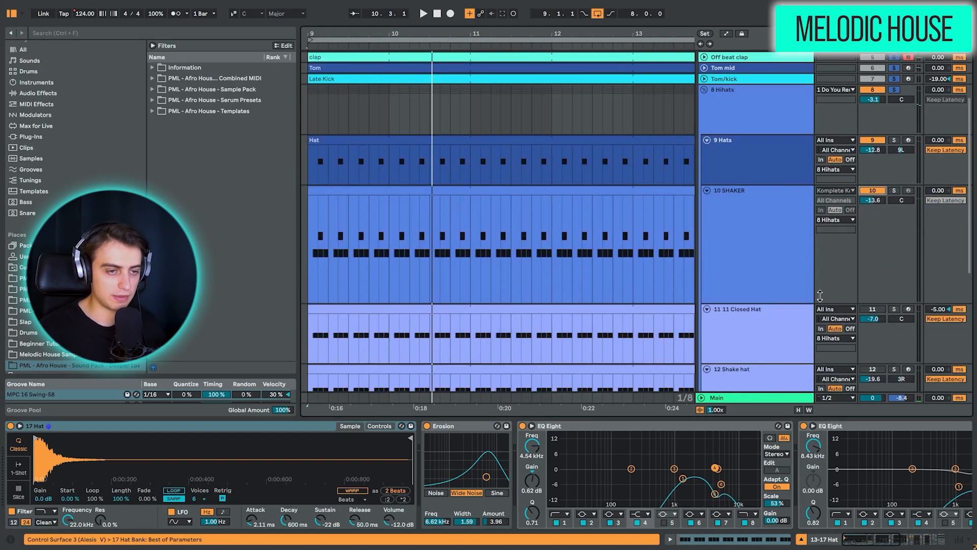
{"action": "left_click", "coordinate": [882, 311]}
{"action": "scroll", "coordinate": [884, 311], "scroll_direction": "down", "scroll_amount": 3}
{"action": "left_click", "coordinate": [874, 338]}
{"action": "scroll", "coordinate": [875, 334], "scroll_direction": "down", "scroll_amount": 3}
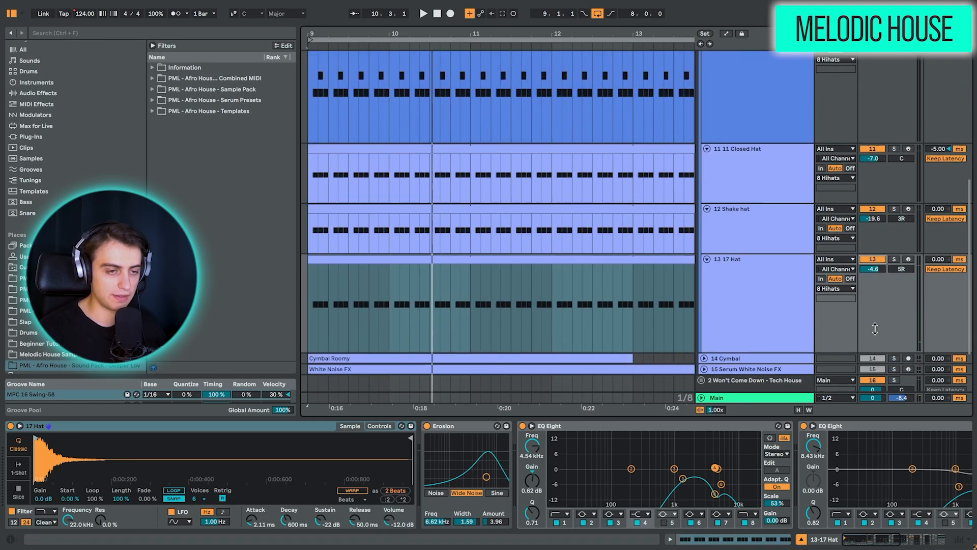
{"action": "key", "text": "space"}
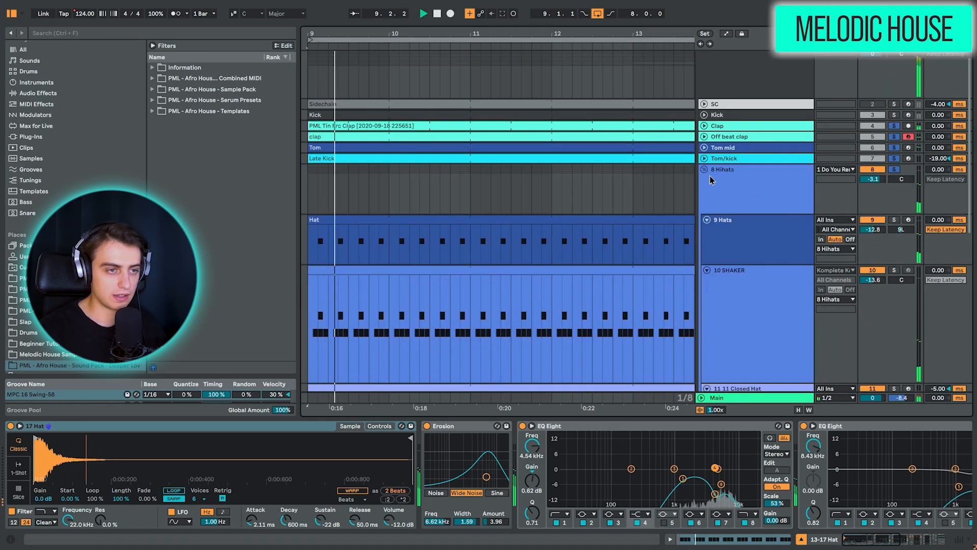
{"action": "left_click", "coordinate": [706, 173]}
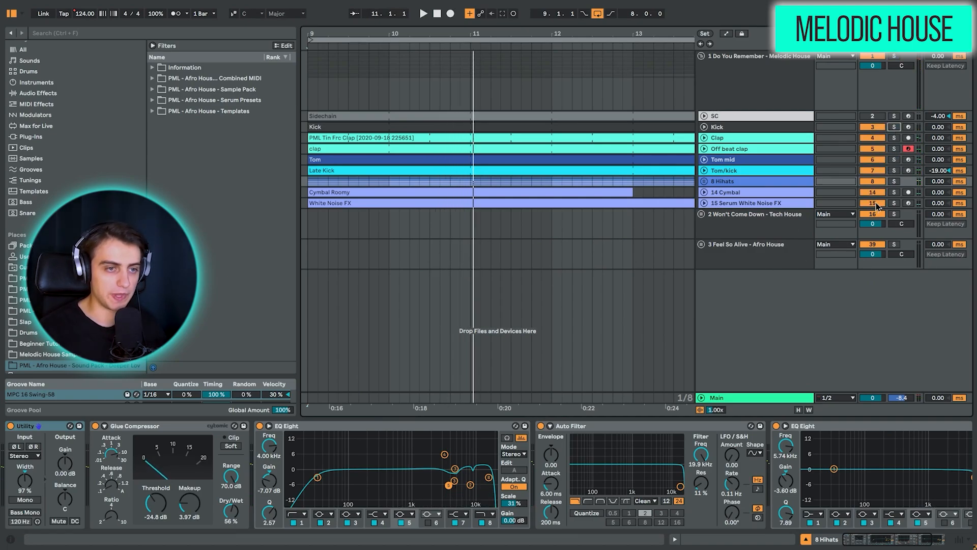
{"action": "key", "text": "space"}
Unfold the Cymbal track, play it with the rest of the drums, and select its Cymbal Roomy clip
{"action": "left_click", "coordinate": [741, 194]}
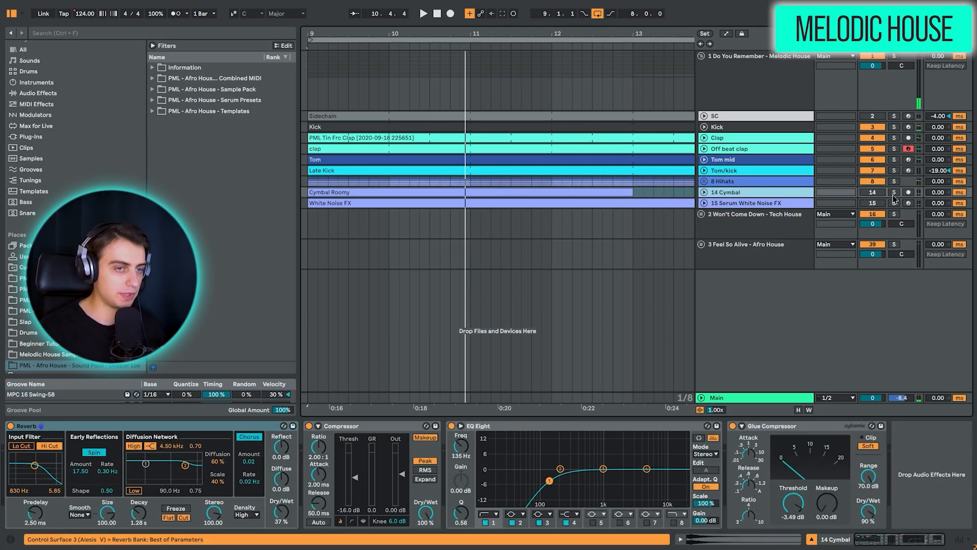
{"action": "left_click", "coordinate": [704, 192]}
{"action": "key", "text": "space"}
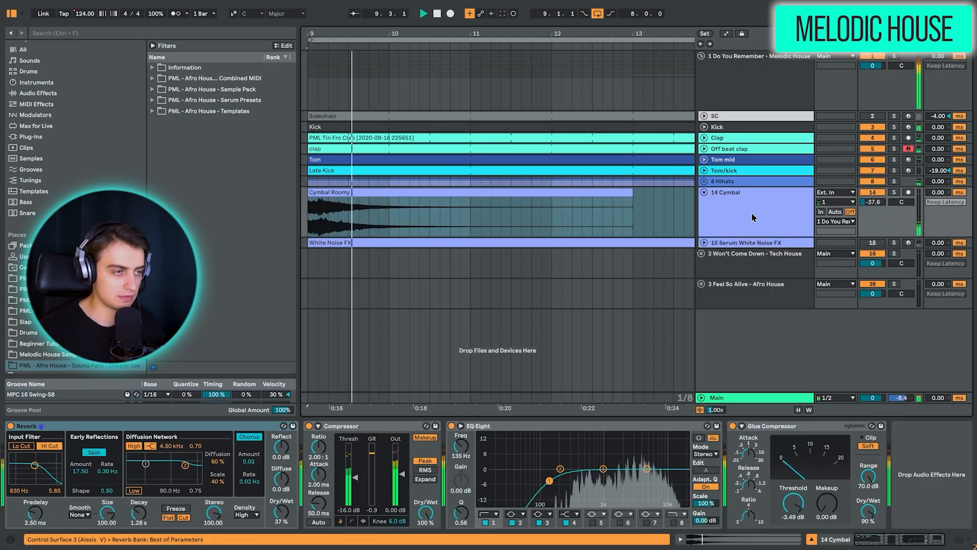
{"action": "left_click", "coordinate": [465, 193]}
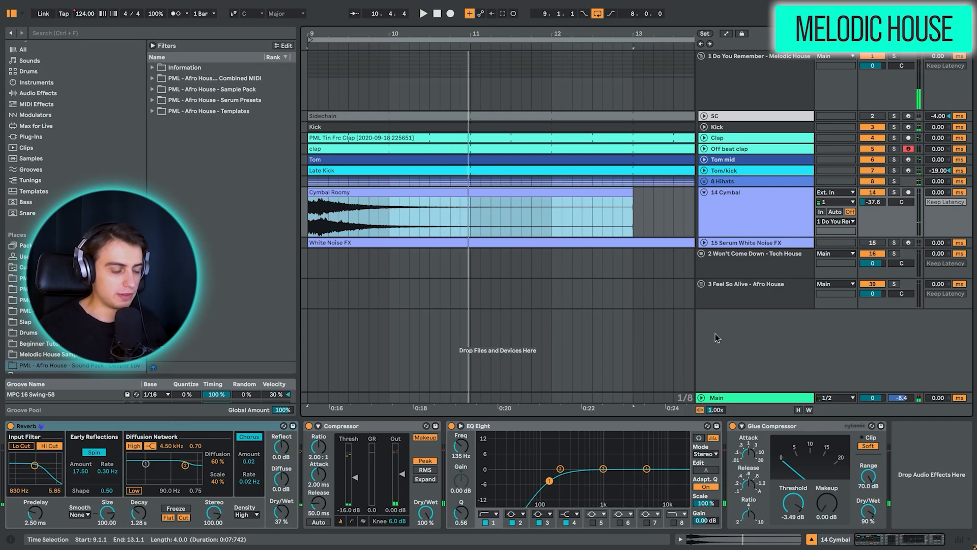
Unfold the Serum White Noise FX track, solo it and start playback
{"action": "left_click", "coordinate": [704, 243]}
{"action": "left_click", "coordinate": [734, 272]}
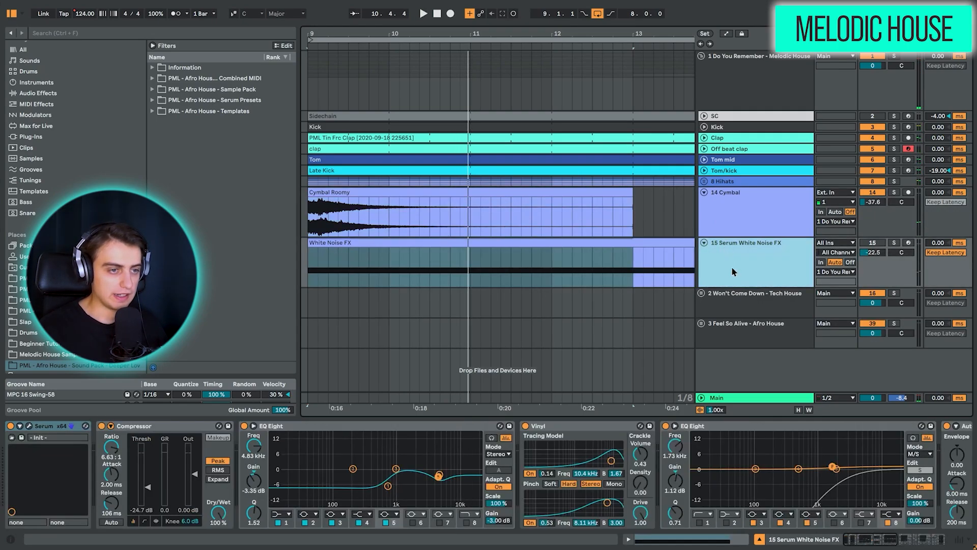
{"action": "left_click", "coordinate": [483, 264]}
{"action": "left_click", "coordinate": [895, 242]}
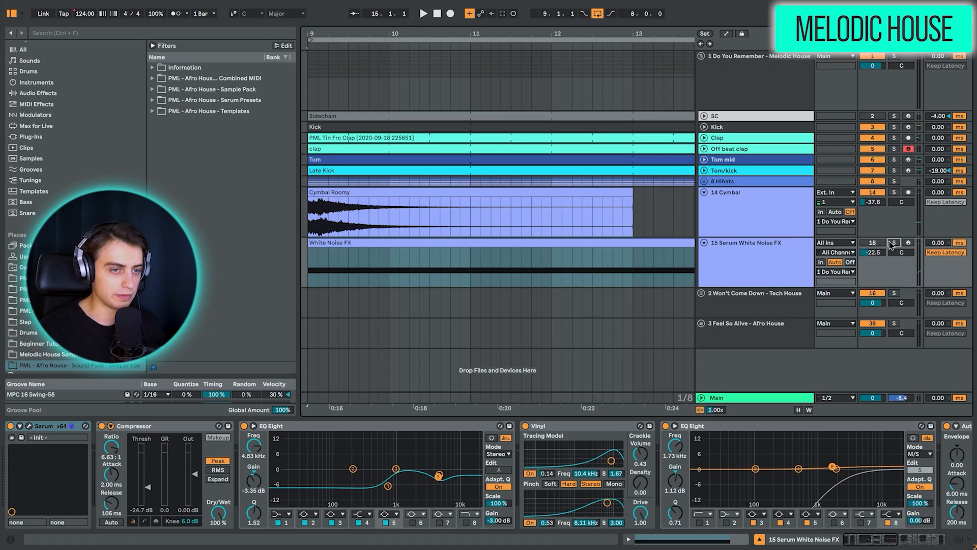
{"action": "key", "text": "space"}
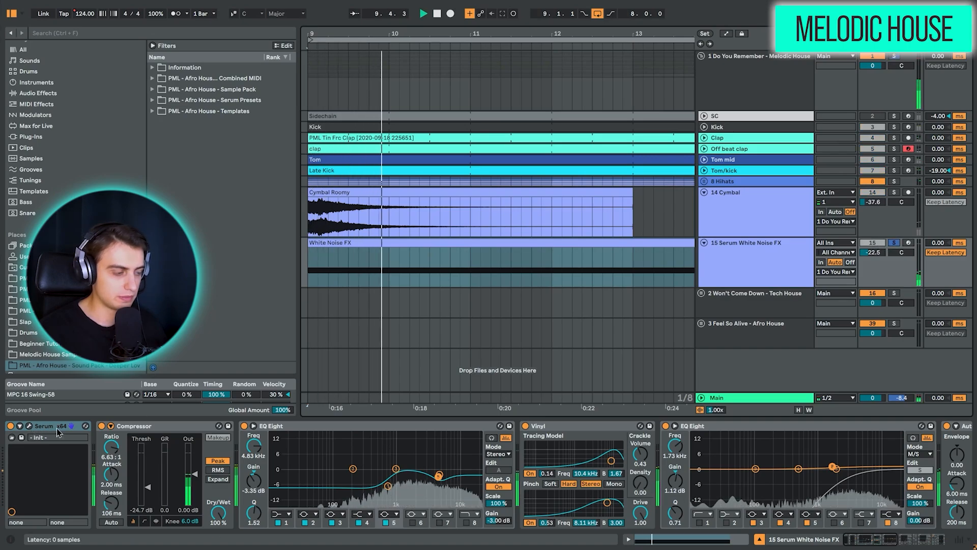
Open Serum to inspect its noise oscillator, close the plug-in window, and view both White Noise FX clips in full
{"action": "left_click", "coordinate": [28, 426]}
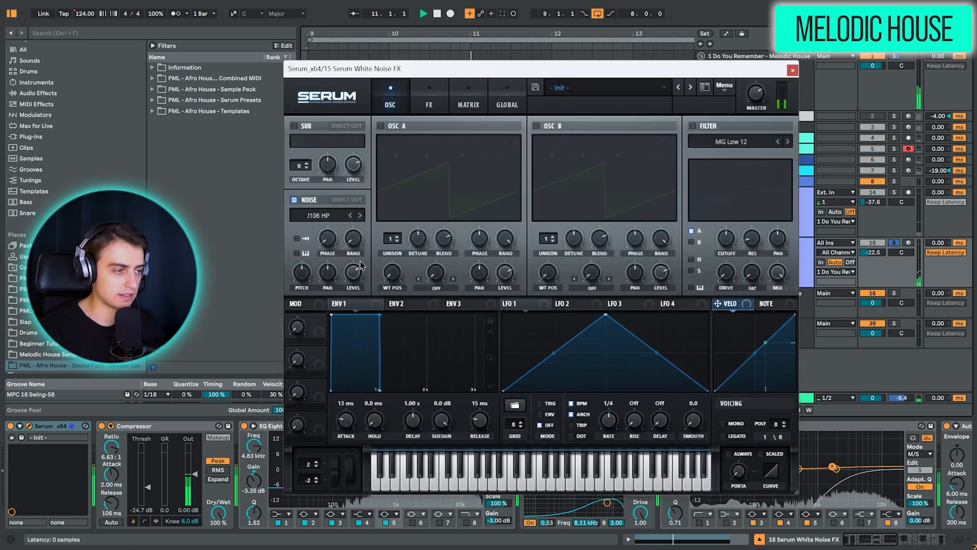
{"action": "left_click", "coordinate": [792, 71]}
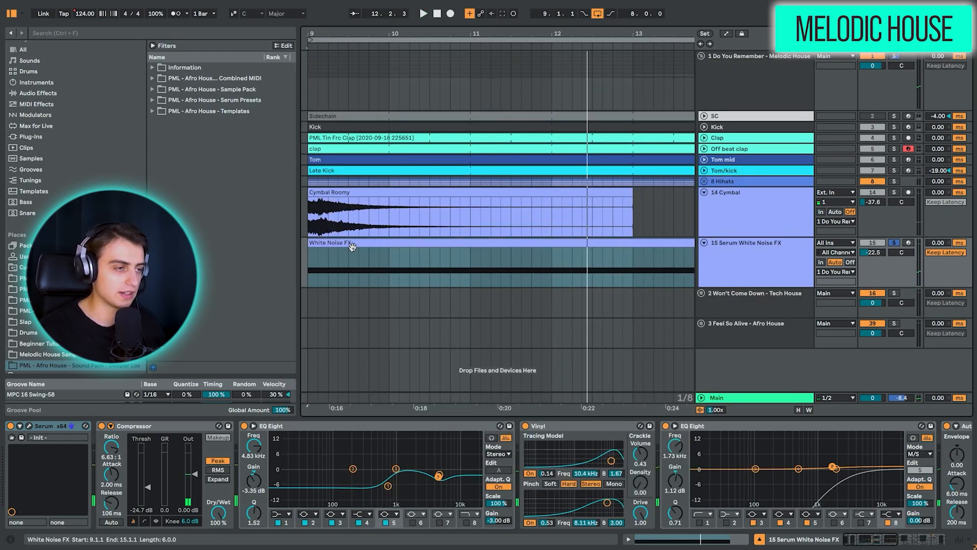
{"action": "scroll", "coordinate": [387, 244], "scroll_direction": "down", "scroll_amount": 5}
{"action": "scroll", "coordinate": [387, 245], "scroll_direction": "up", "scroll_amount": 2}
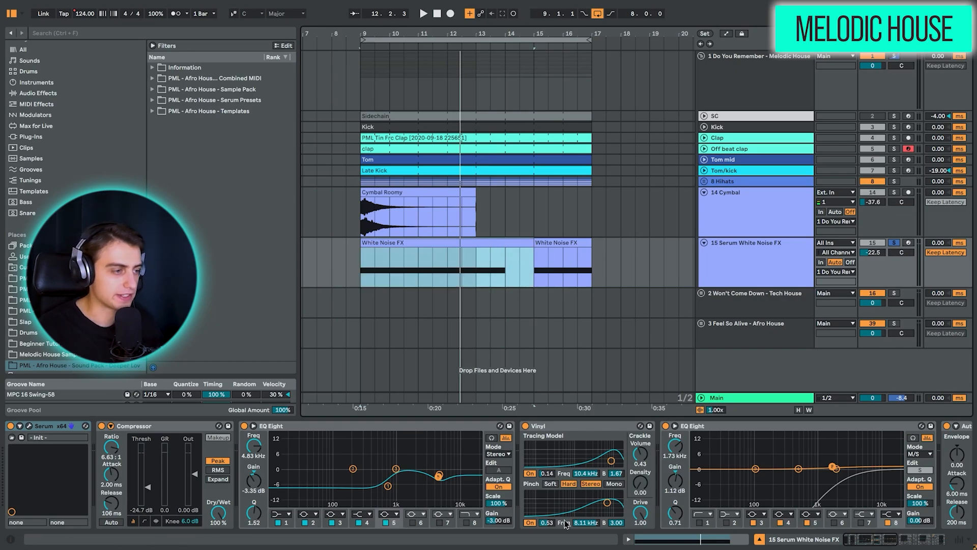
Compare the white noise with the Vinyl effect switched off and back on during playback
{"action": "scroll", "coordinate": [565, 524], "scroll_direction": "right", "scroll_amount": 3}
{"action": "left_click", "coordinate": [368, 427]}
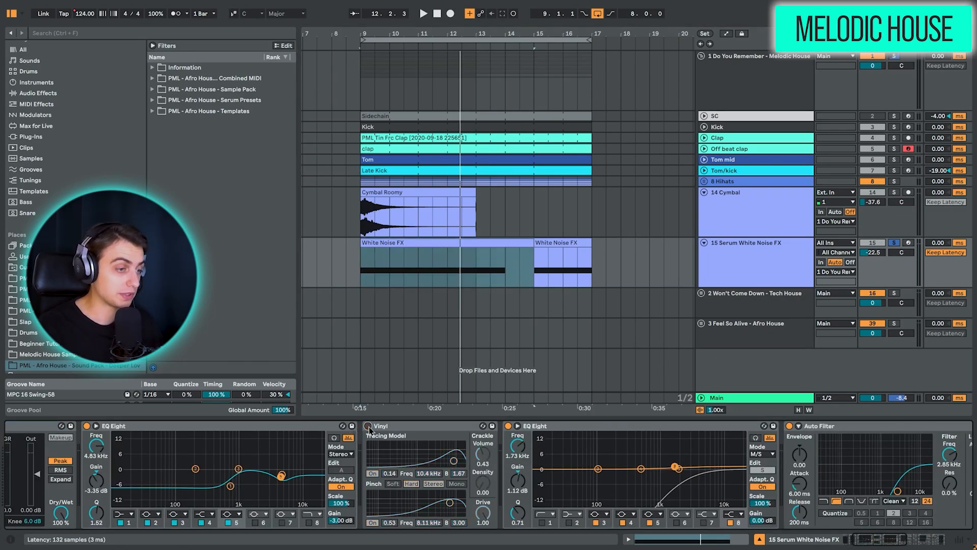
{"action": "key", "text": "space"}
{"action": "left_click", "coordinate": [368, 427]}
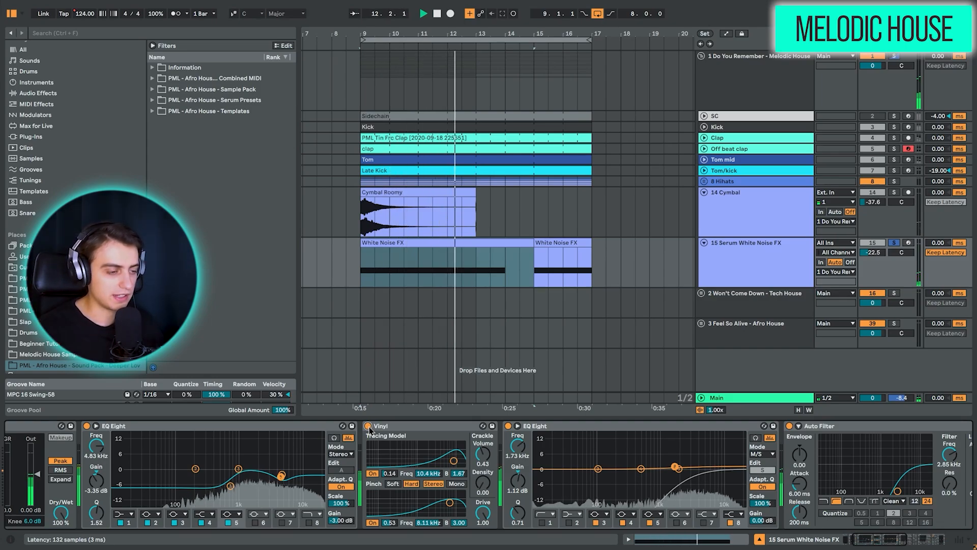
Play the white noise while viewing its Auto Filter and Utility devices, and fold the Serum White Noise FX and Cymbal tracks
{"action": "left_click", "coordinate": [789, 426]}
{"action": "key", "text": "space"}
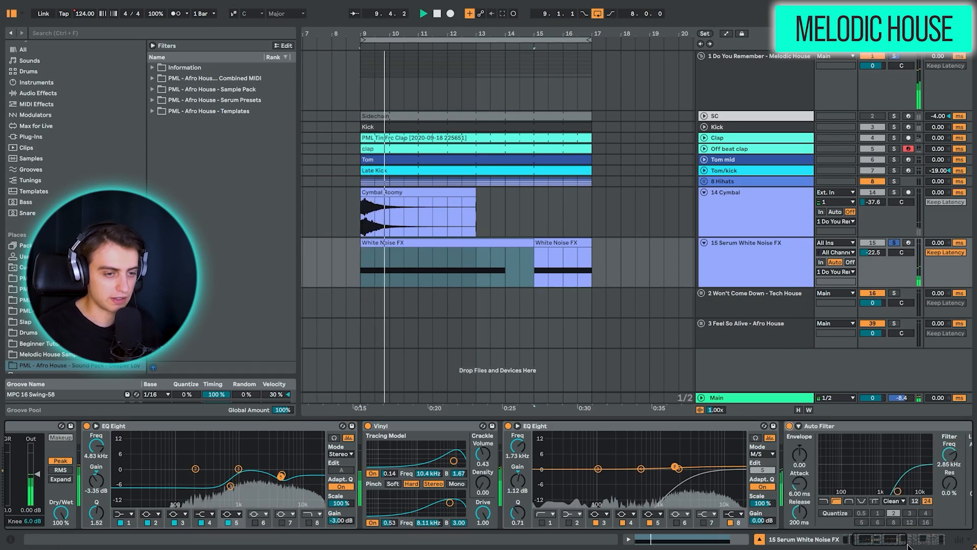
{"action": "left_click_drag", "start_coordinate": [904, 540], "coordinate": [919, 541]}
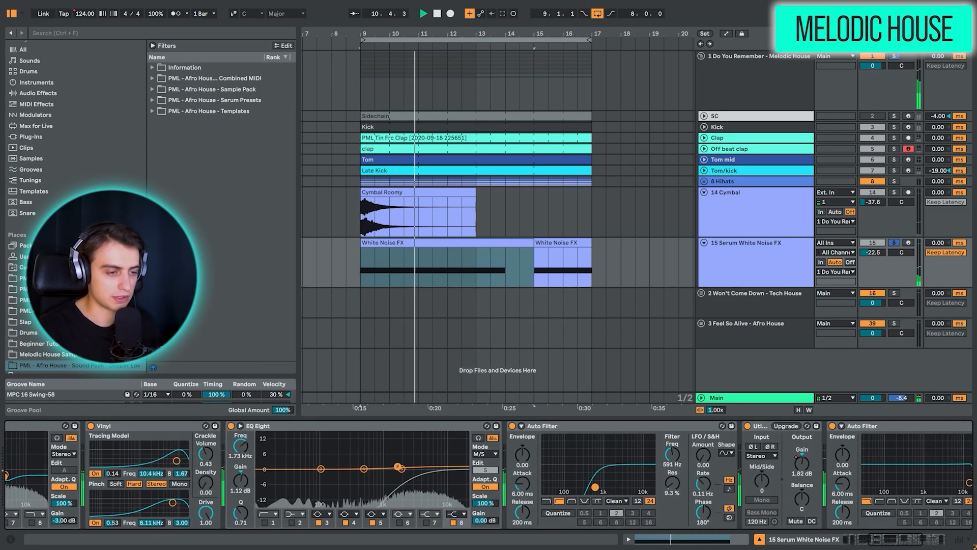
{"action": "left_click", "coordinate": [711, 263]}
{"action": "left_click", "coordinate": [704, 243]}
{"action": "left_click", "coordinate": [704, 192]}
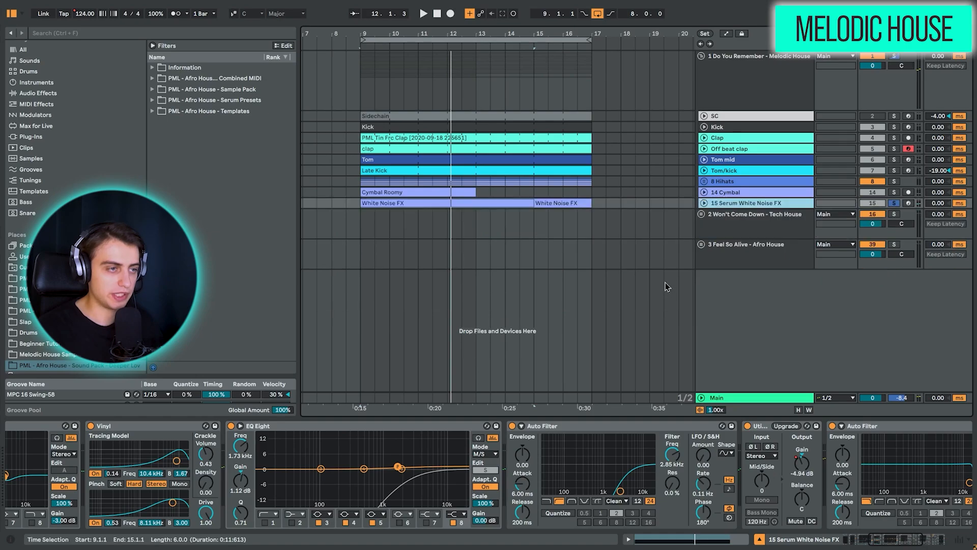
Play the full Do You Remember group and inspect its bus processing, from EQ Eight and the Glue Compressors to the two Limiters
{"action": "left_click", "coordinate": [847, 100]}
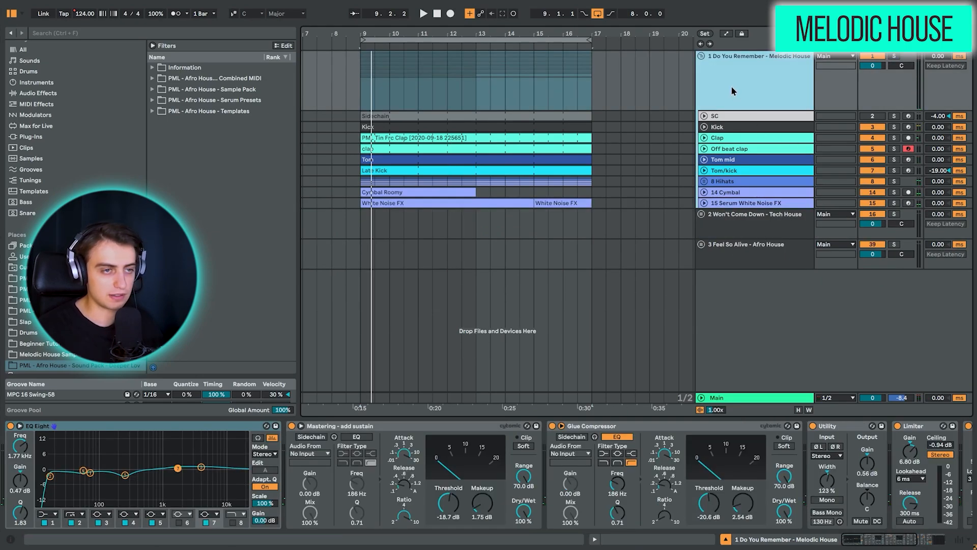
{"action": "left_click", "coordinate": [284, 426]}
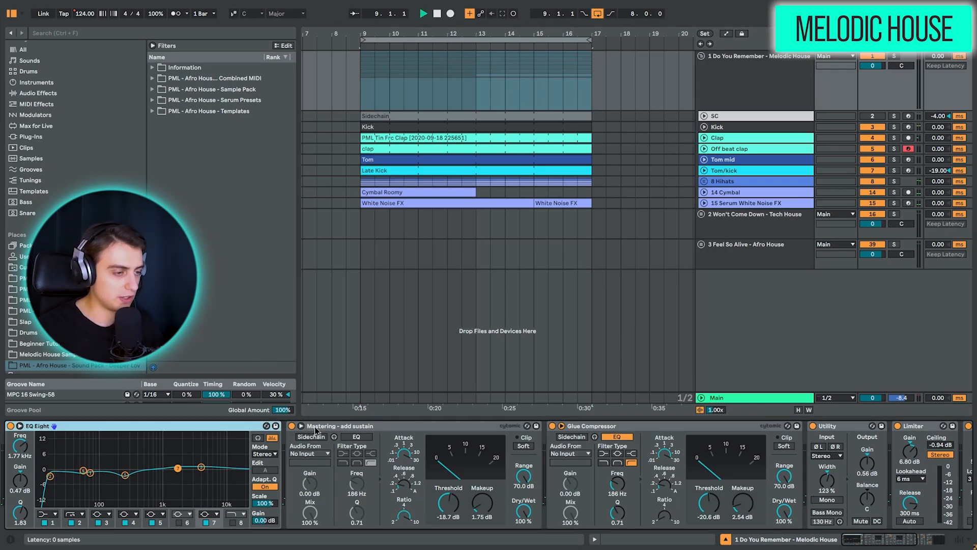
{"action": "left_click", "coordinate": [636, 426]}
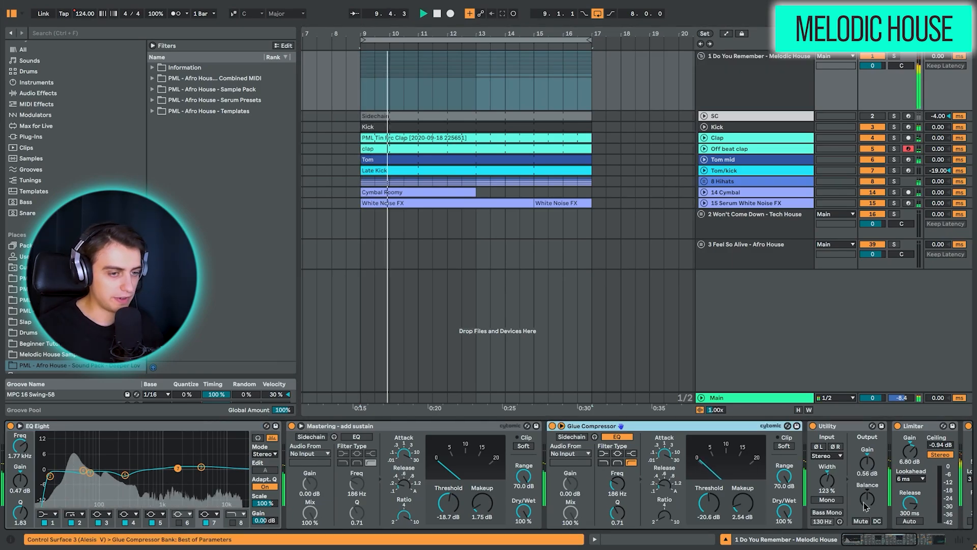
{"action": "scroll", "coordinate": [641, 434], "scroll_direction": "right", "scroll_amount": 7}
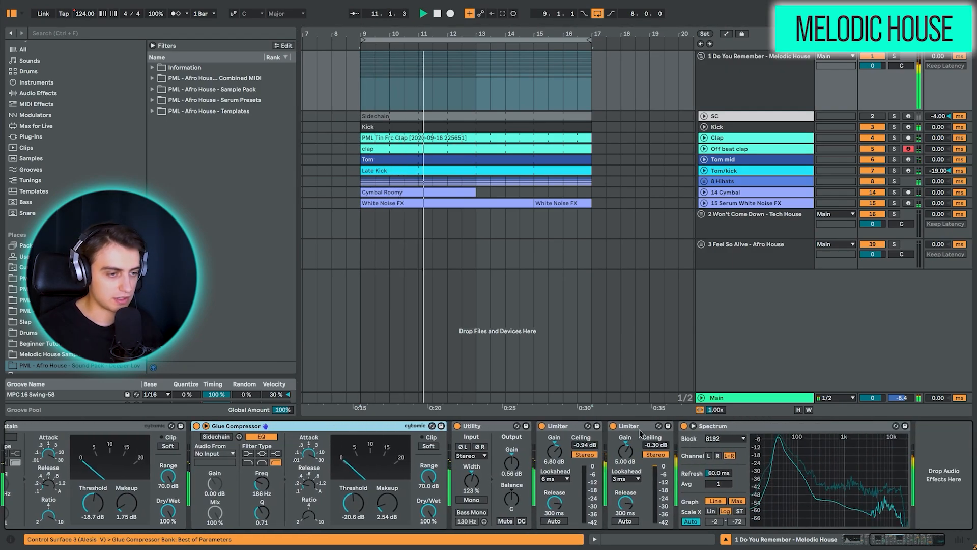
{"action": "left_click", "coordinate": [640, 427]}
{"action": "key", "text": "space"}
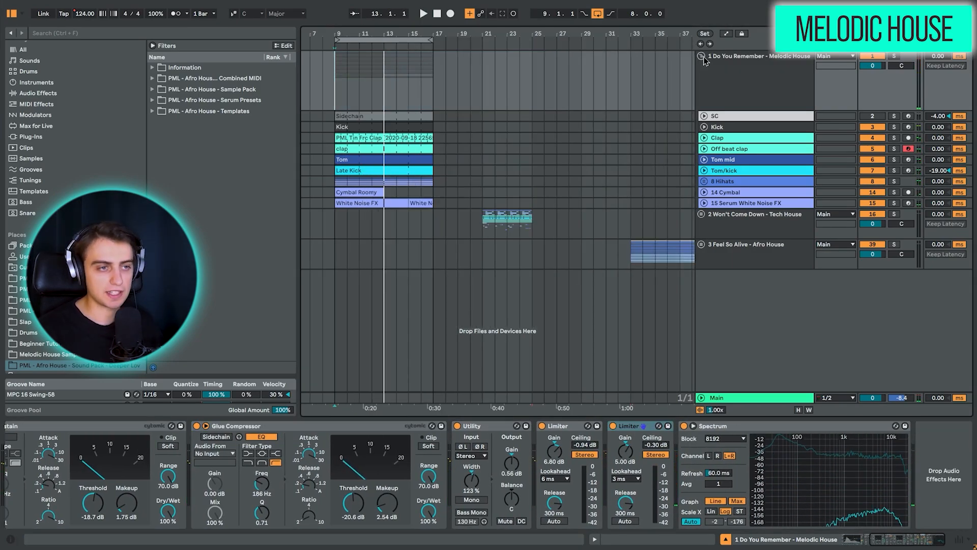
Fold the Do You Remember group and loop the Won't Come Down section from bar 21 to bar 25
{"action": "left_click", "coordinate": [703, 57]}
{"action": "left_click_drag", "start_coordinate": [481, 107], "coordinate": [531, 105]}
{"action": "key", "text": "ctrl+l"}
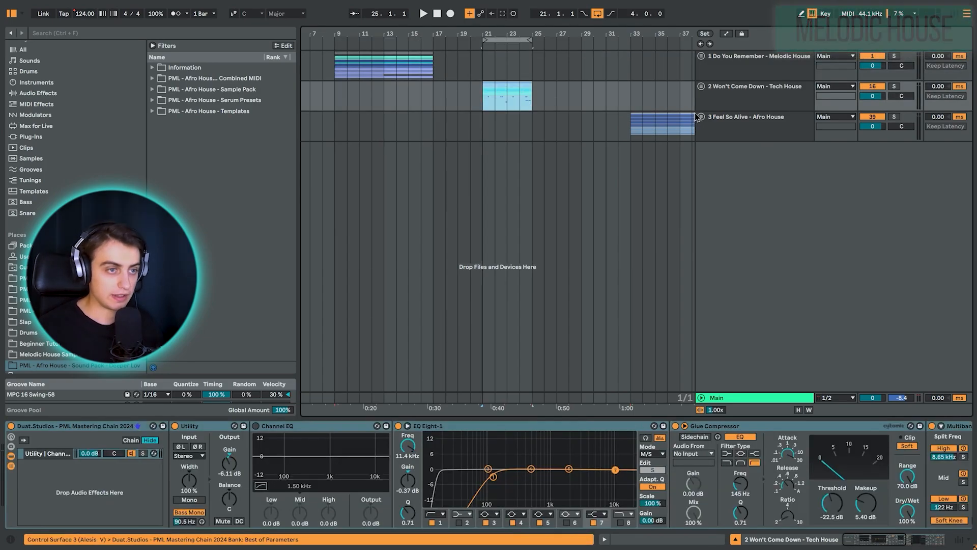
Unfold the Won't Come Down - Tech House group, look over its subgroups, and set the playback start at bar 21 in DRUMS
{"action": "left_click", "coordinate": [701, 87]}
{"action": "key", "text": "z"}
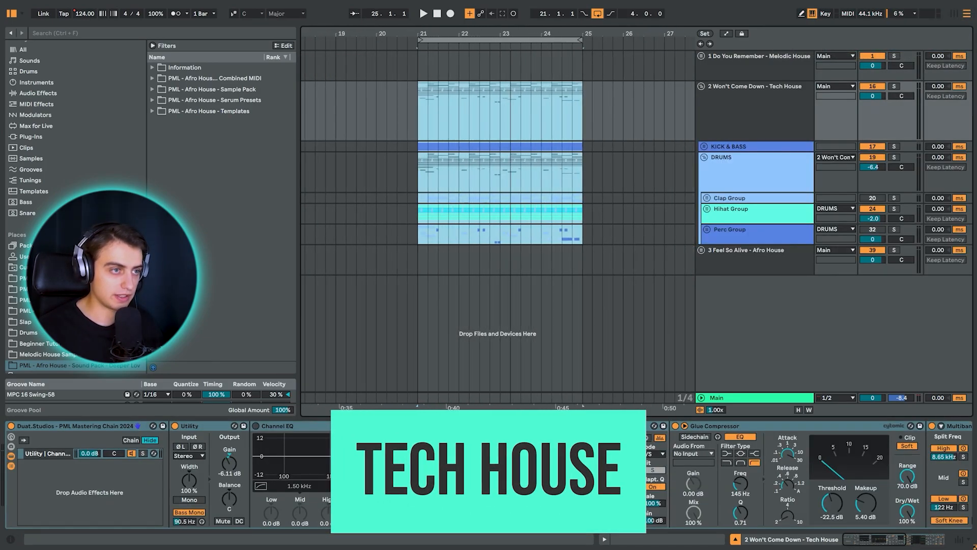
{"action": "left_click", "coordinate": [721, 147]}
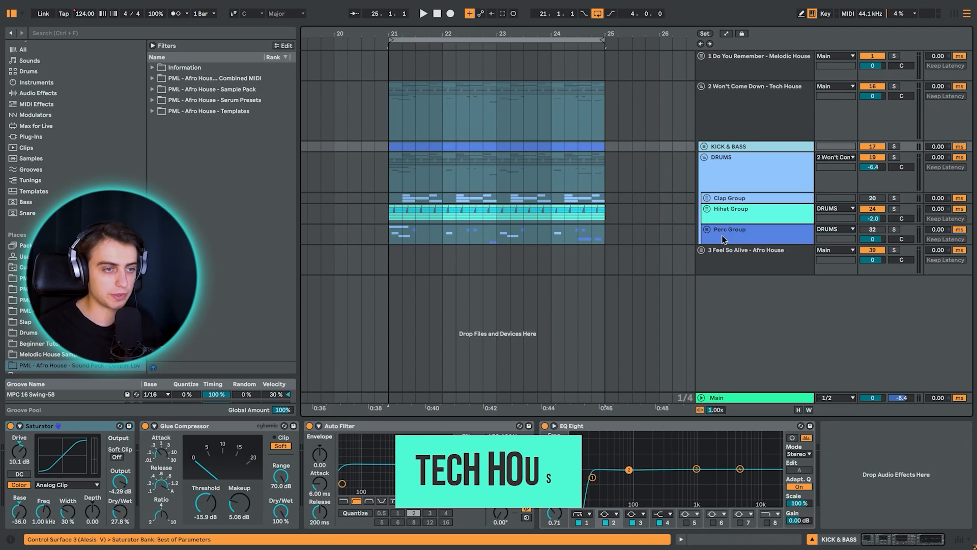
{"action": "left_click", "coordinate": [723, 234]}
{"action": "left_click", "coordinate": [388, 181]}
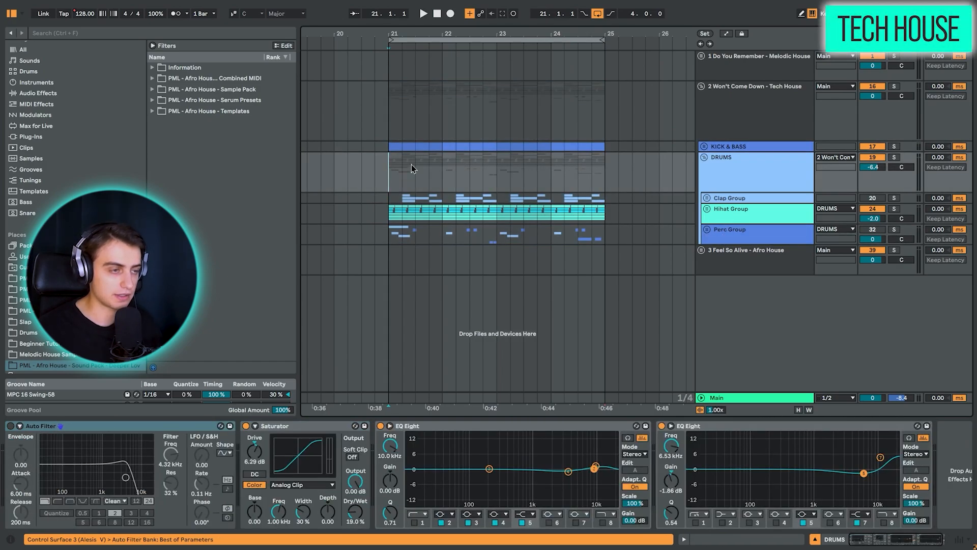
Play the full Won't Come Down drum groove from bar 21, and fold the DRUMS group
{"action": "key", "text": "space"}
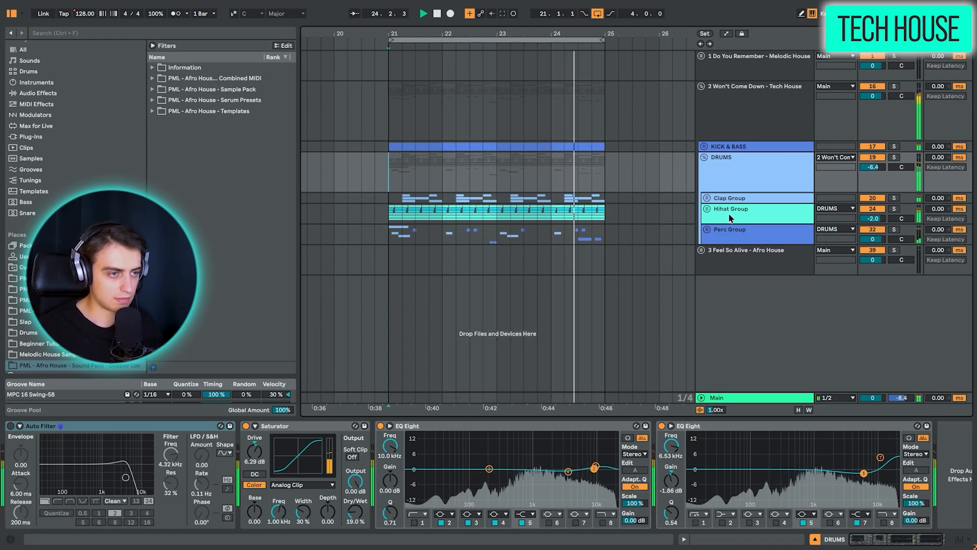
{"action": "key", "text": "space"}
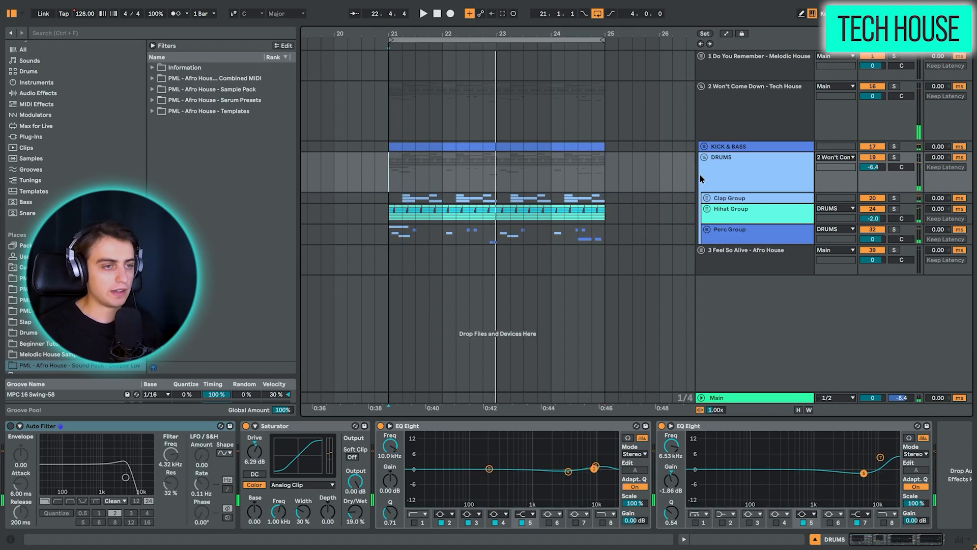
{"action": "left_click", "coordinate": [705, 158]}
Unfold the KICK & BASS group, and solo and play its Kick track
{"action": "left_click", "coordinate": [704, 146]}
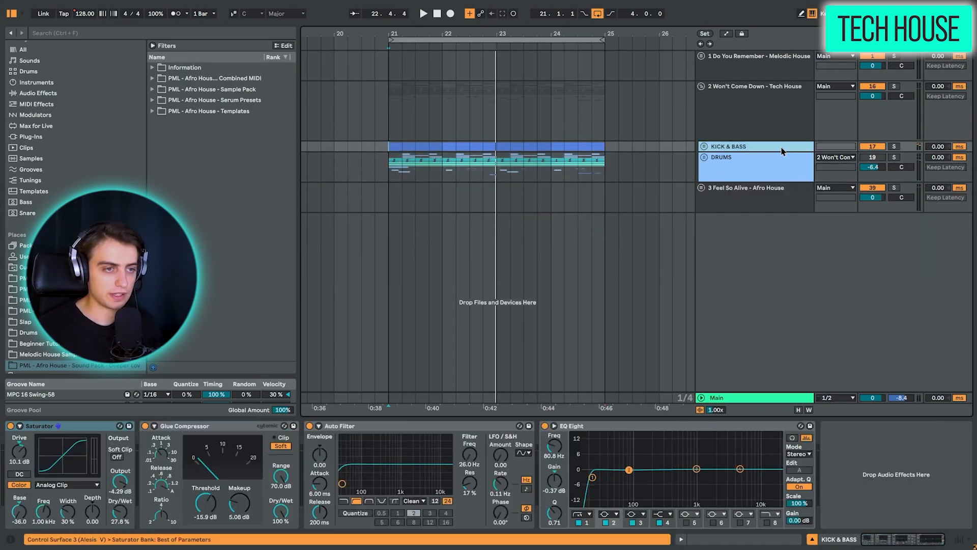
{"action": "left_click", "coordinate": [735, 188]}
{"action": "left_click", "coordinate": [894, 187]}
{"action": "key", "text": "space"}
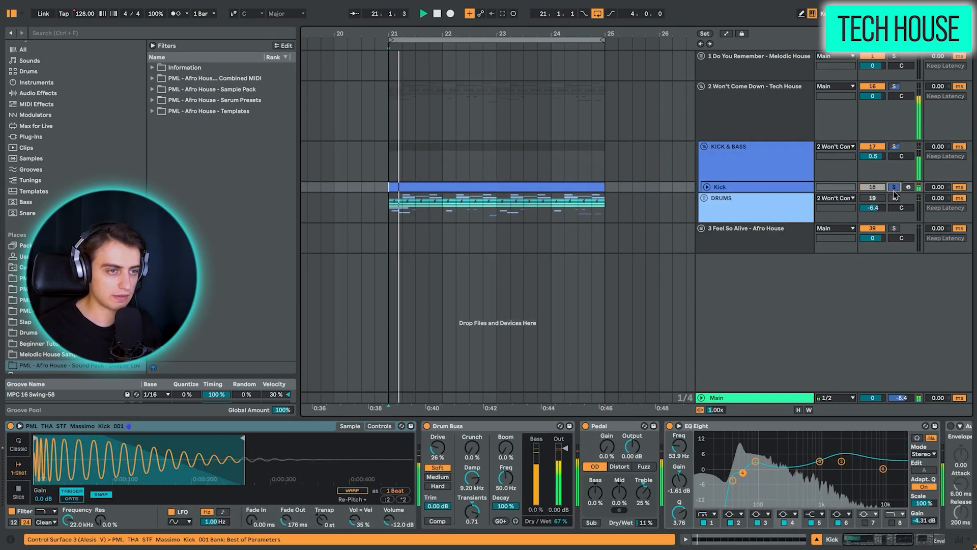
Remove the Kick's Auto Filter, bypass its remaining audio effects and play the dry kick sample
{"action": "scroll", "coordinate": [971, 525], "scroll_direction": "right", "scroll_amount": 5}
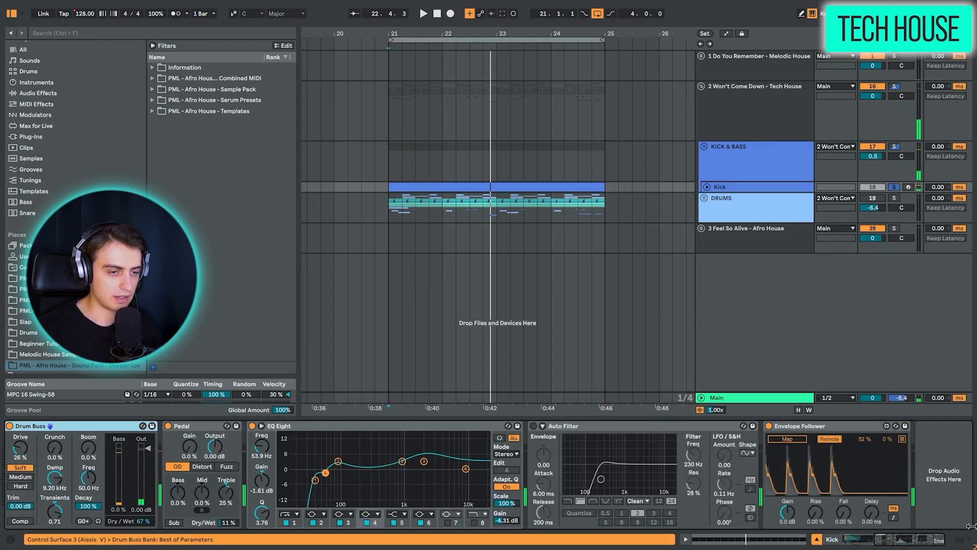
{"action": "left_click", "coordinate": [801, 427], "text": "shift"}
{"action": "key", "text": "0"}
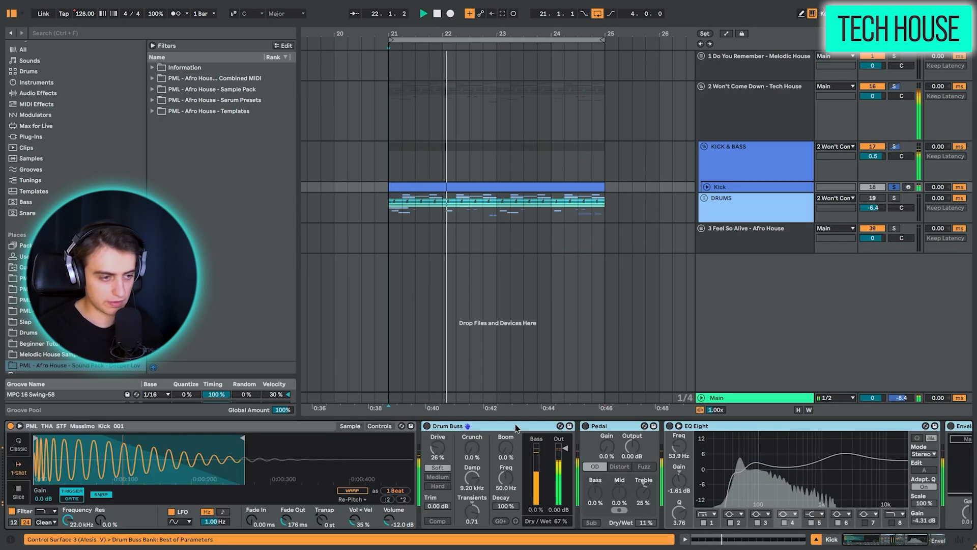
{"action": "key", "text": "space"}
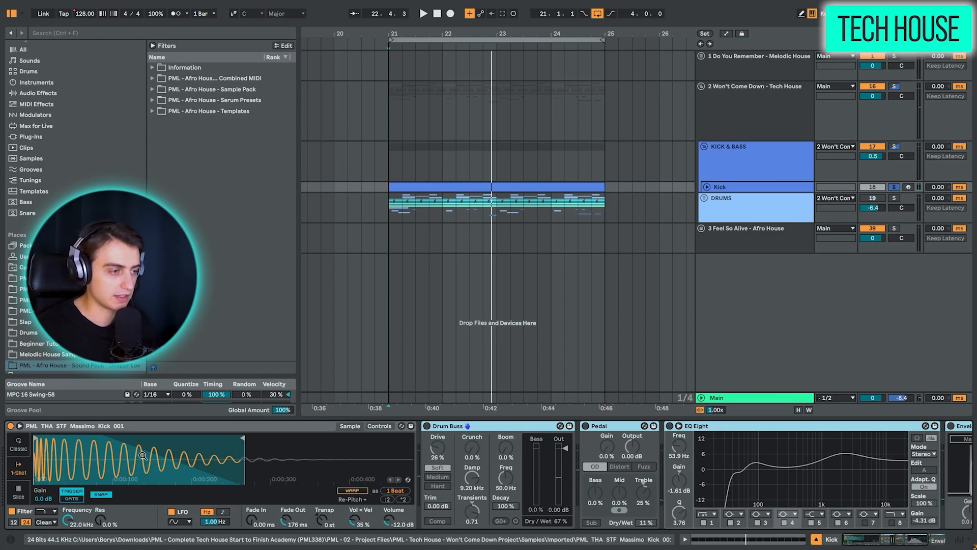
Re-enable the Kick's Drum Buss, Pedal, EQ Eight and Envelope Follower one by one during playback, and collapse the Envelope Follower
{"action": "left_click", "coordinate": [431, 427]}
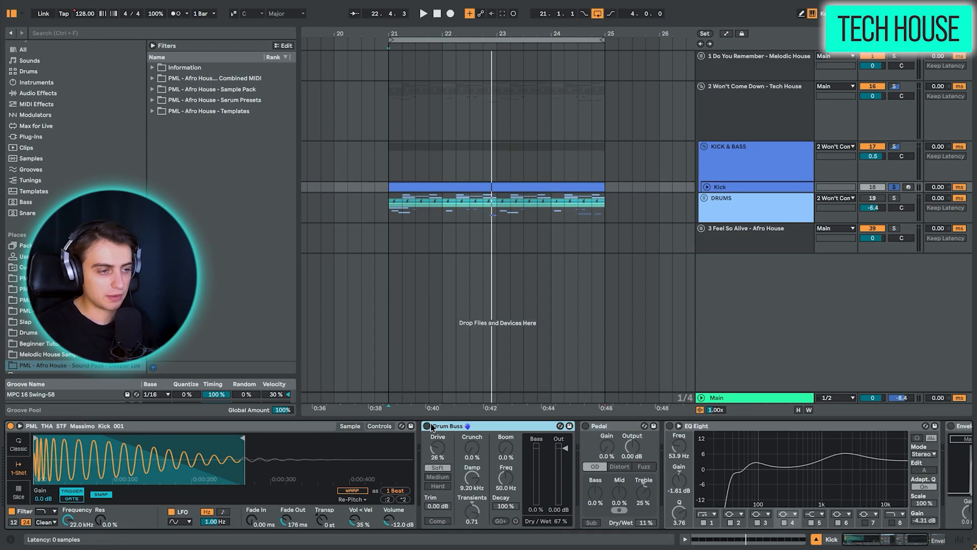
{"action": "key", "text": "space"}
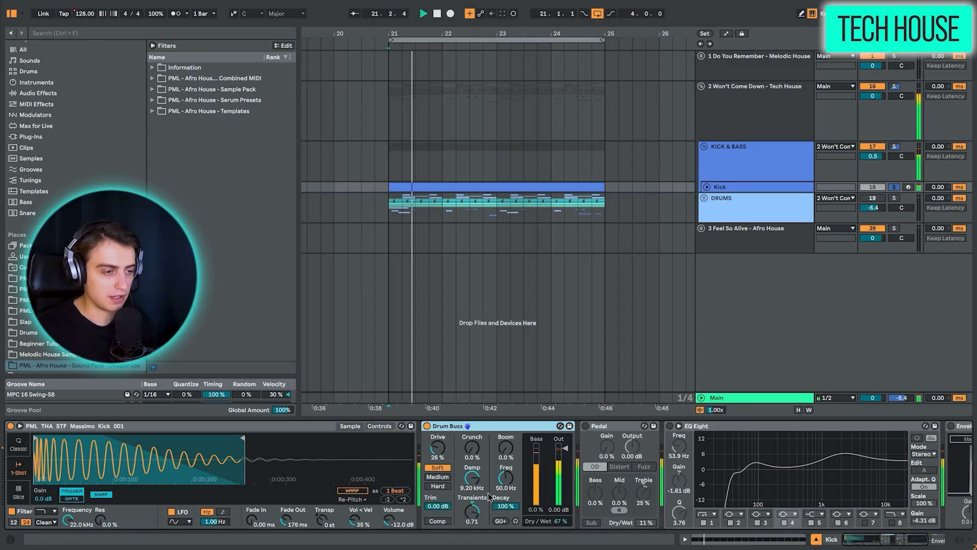
{"action": "left_click", "coordinate": [585, 426]}
{"action": "scroll", "coordinate": [697, 517], "scroll_direction": "right", "scroll_amount": 5}
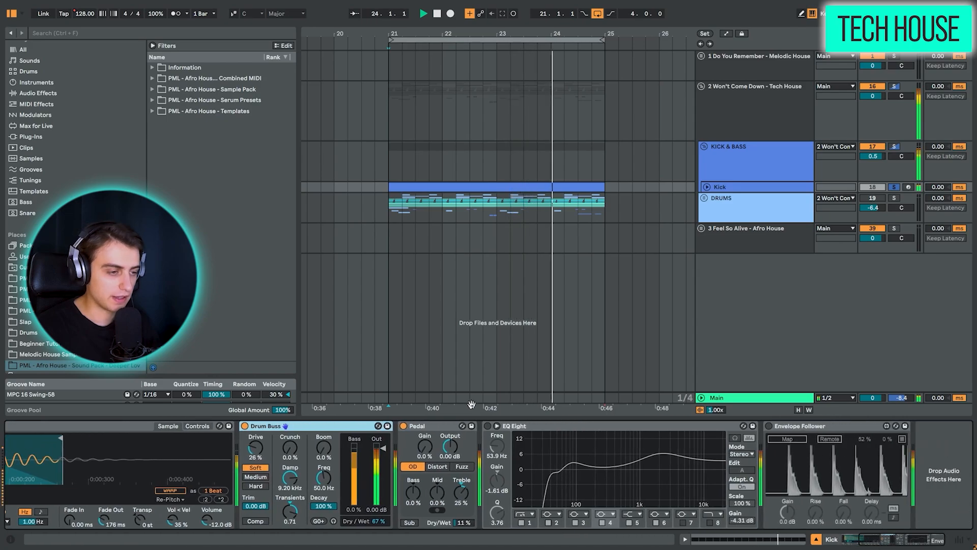
{"action": "left_click", "coordinate": [489, 426]}
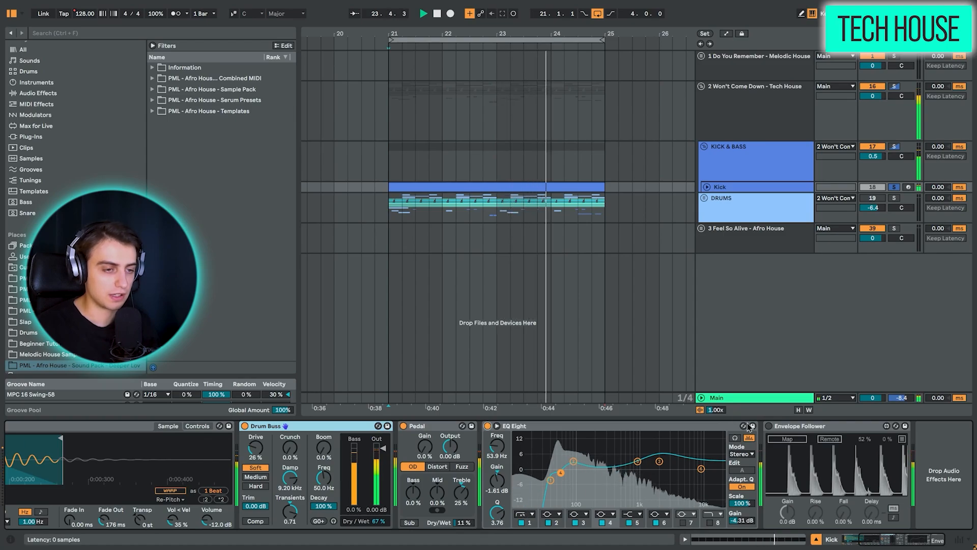
{"action": "key", "text": "space"}
{"action": "left_click", "coordinate": [769, 426]}
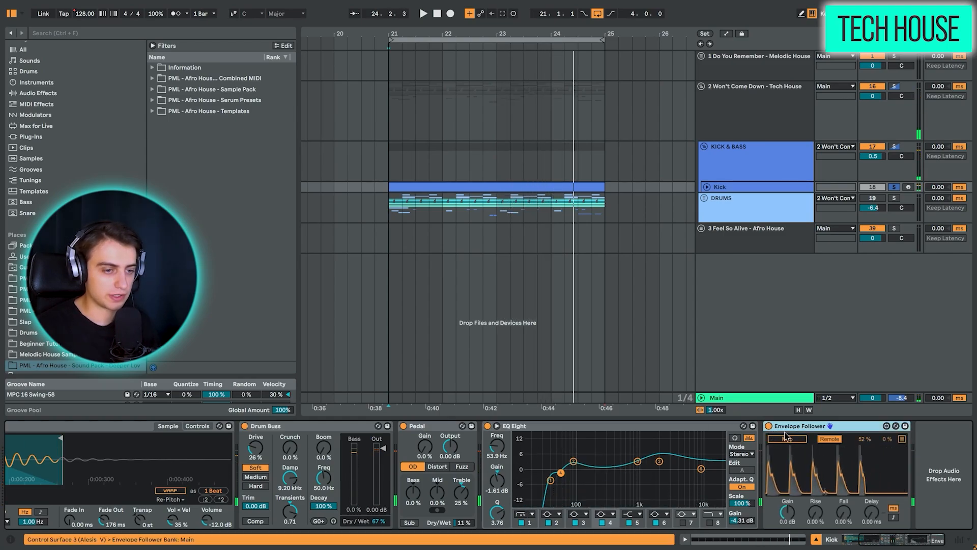
{"action": "double_click", "coordinate": [800, 426]}
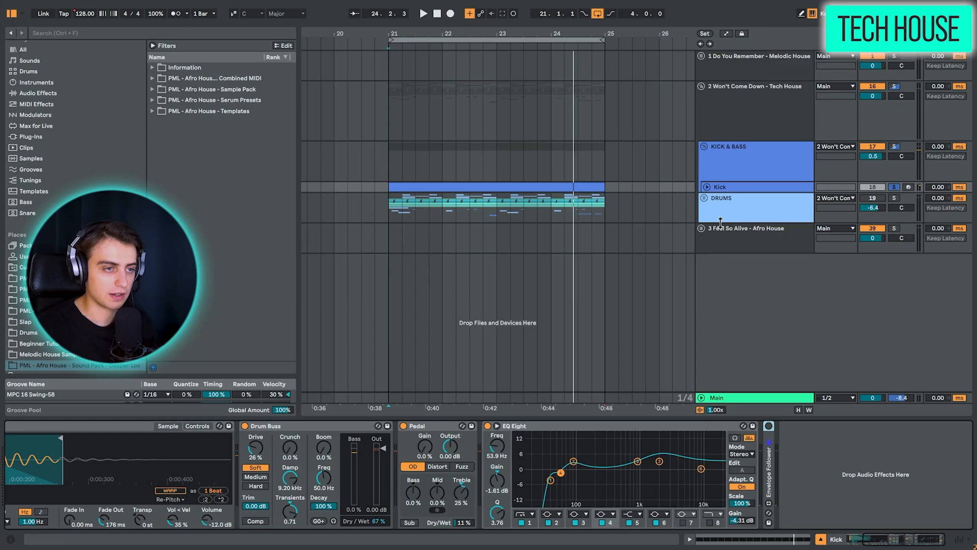
Unfold DRUMS and its Clap Group, and solo and play the Clap Group from bar 21
{"action": "left_click", "coordinate": [704, 198]}
{"action": "left_click", "coordinate": [706, 238]}
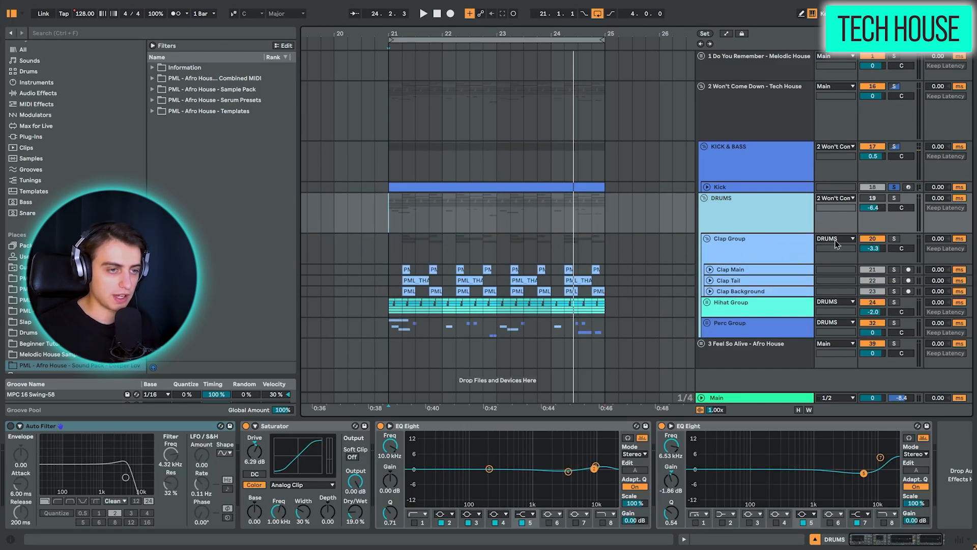
{"action": "left_click", "coordinate": [393, 250]}
{"action": "key", "text": "space"}
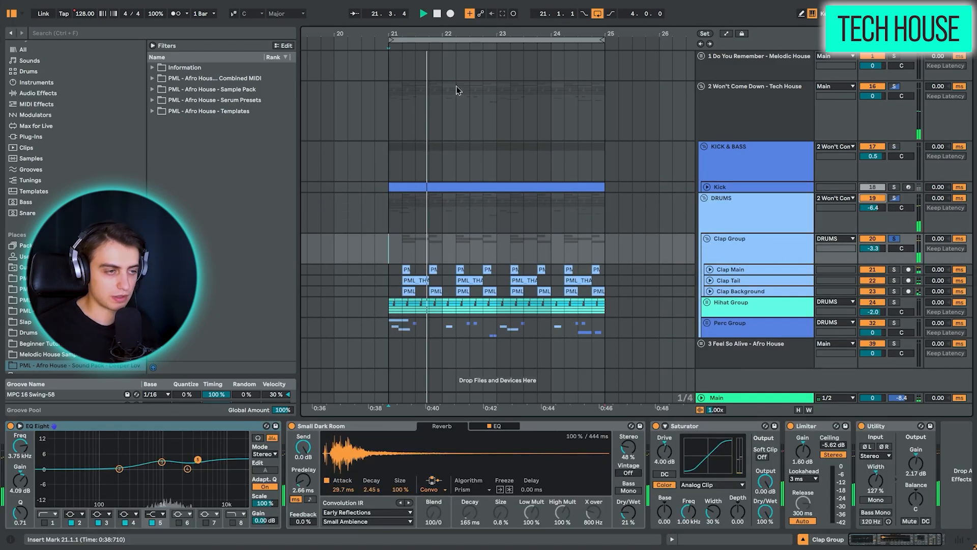
{"action": "left_click_drag", "start_coordinate": [431, 34], "coordinate": [449, 66]}
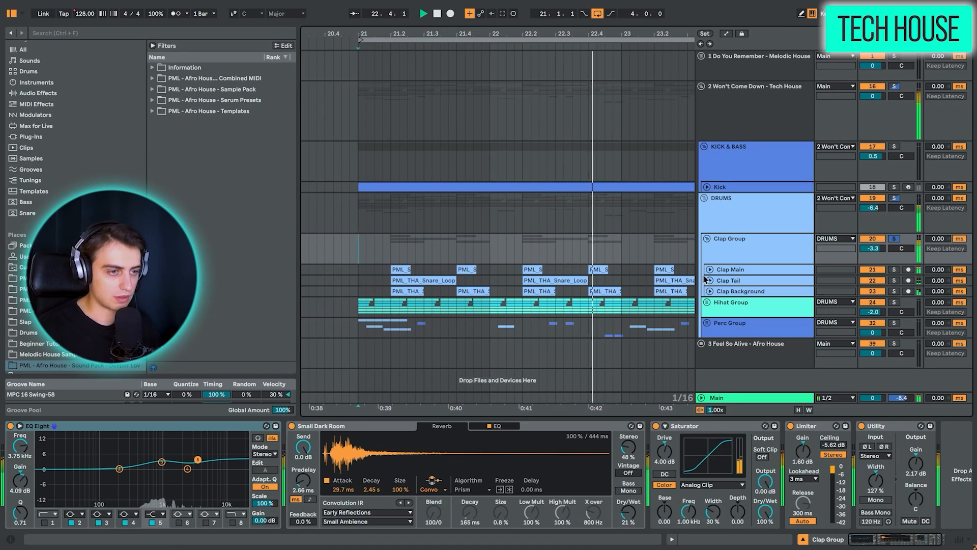
{"action": "key", "text": "space"}
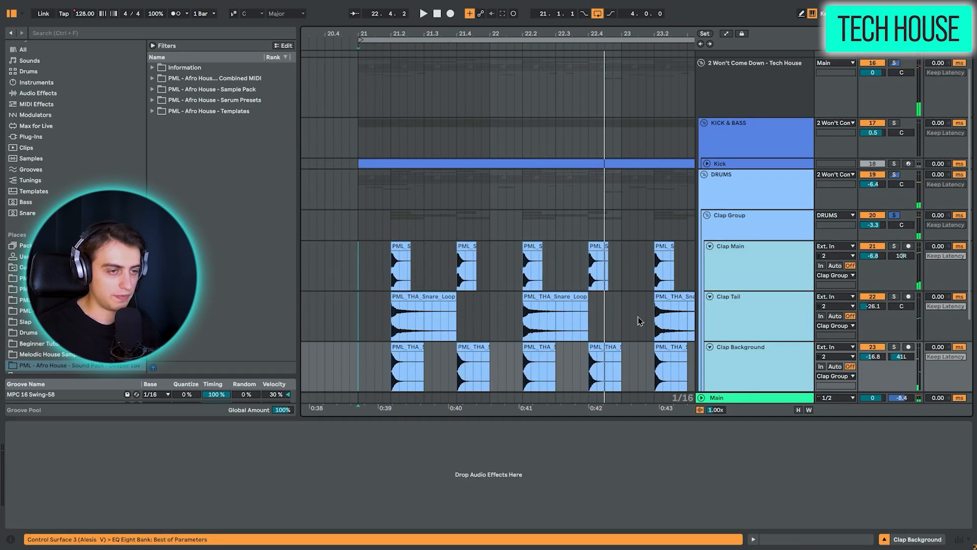
Unfold the Clap Main, Clap Background and Clap Tail tracks, play them together, and audition each one soloed
{"action": "scroll", "coordinate": [518, 254], "scroll_direction": "down", "scroll_amount": 2}
{"action": "key", "text": "space"}
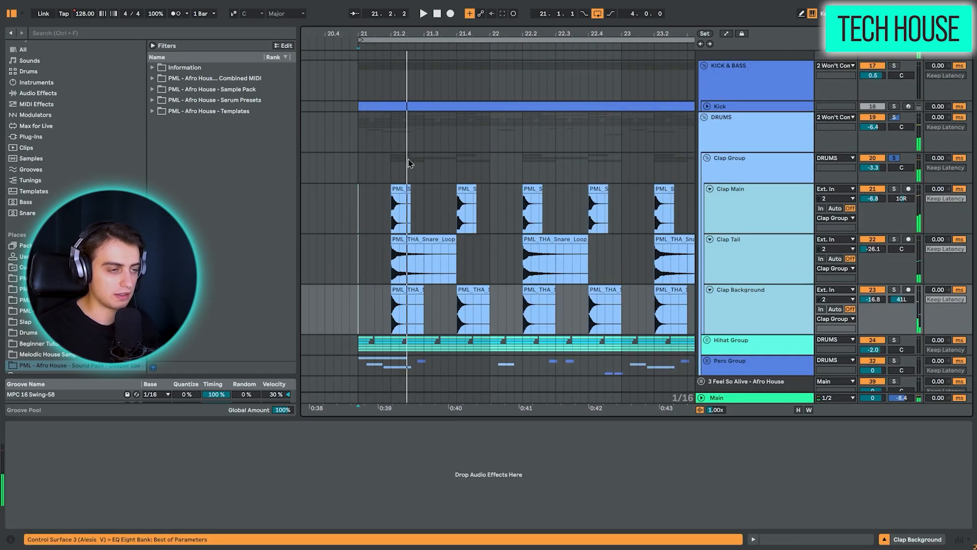
{"action": "left_click", "coordinate": [407, 189]}
{"action": "left_click", "coordinate": [894, 189]}
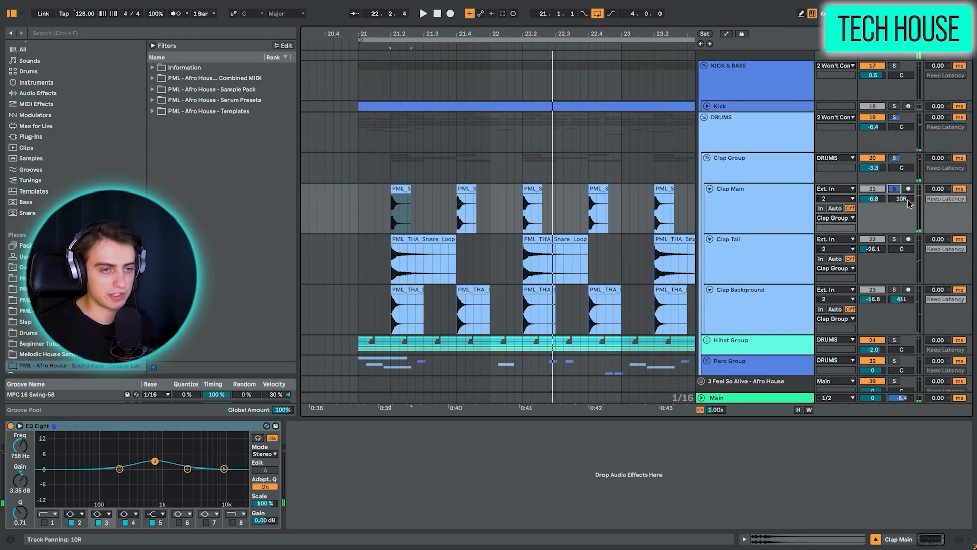
{"action": "left_click", "coordinate": [894, 289]}
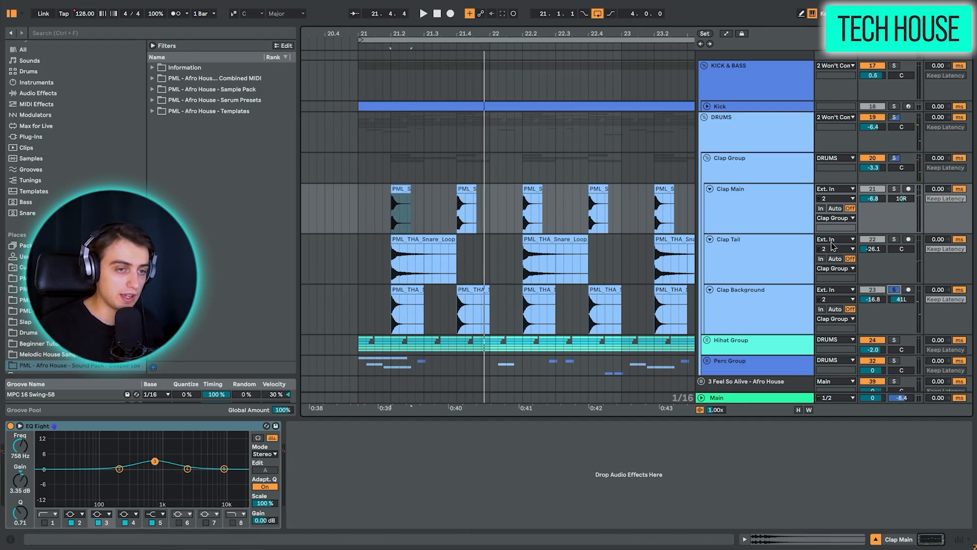
{"action": "left_click", "coordinate": [406, 239]}
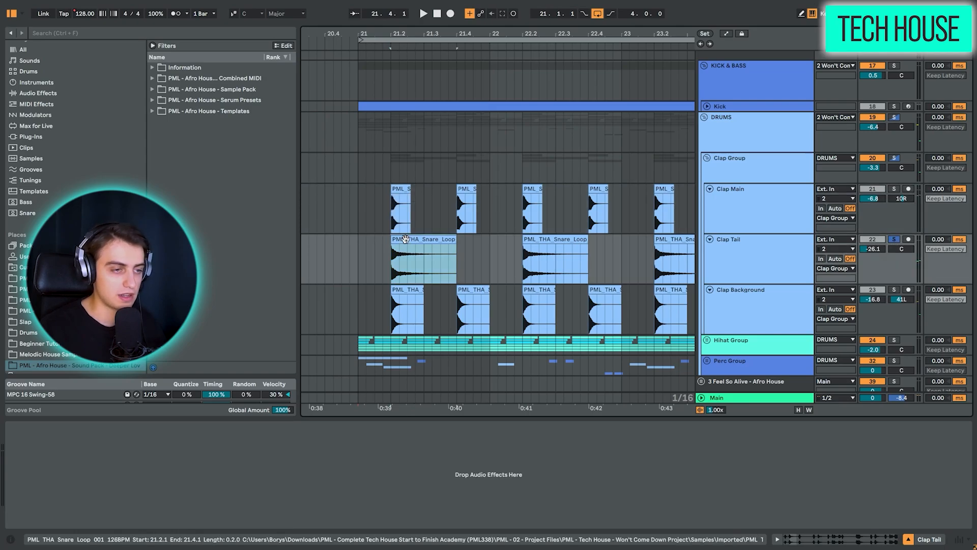
{"action": "left_click_drag", "start_coordinate": [406, 239], "coordinate": [551, 250]}
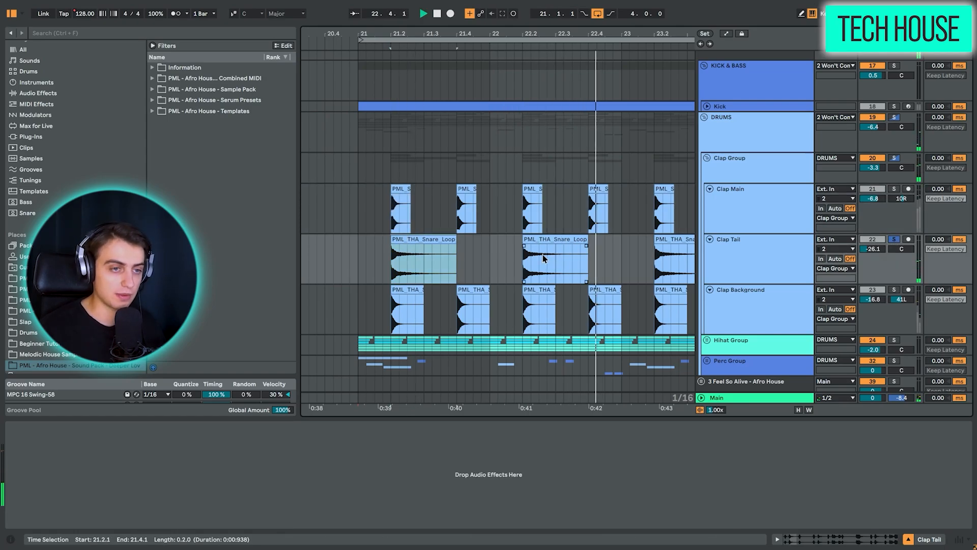
{"action": "scroll", "coordinate": [519, 122], "scroll_direction": "down", "scroll_amount": 6}
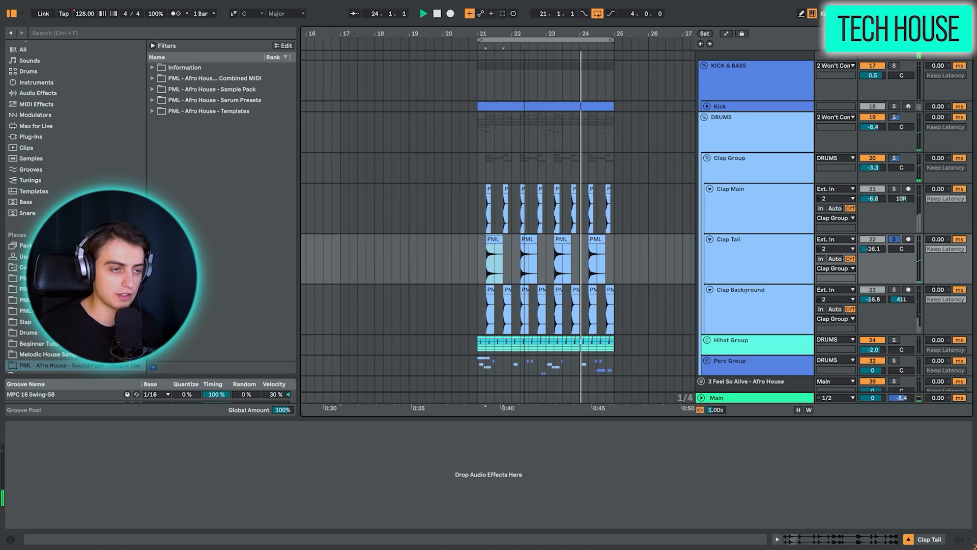
Stop playback and inspect the Clap Group's EQ Eight and Small Dark Room reverb
{"action": "left_click", "coordinate": [758, 253]}
{"action": "left_click", "coordinate": [761, 206]}
{"action": "left_click", "coordinate": [752, 170]}
{"action": "key", "text": "space"}
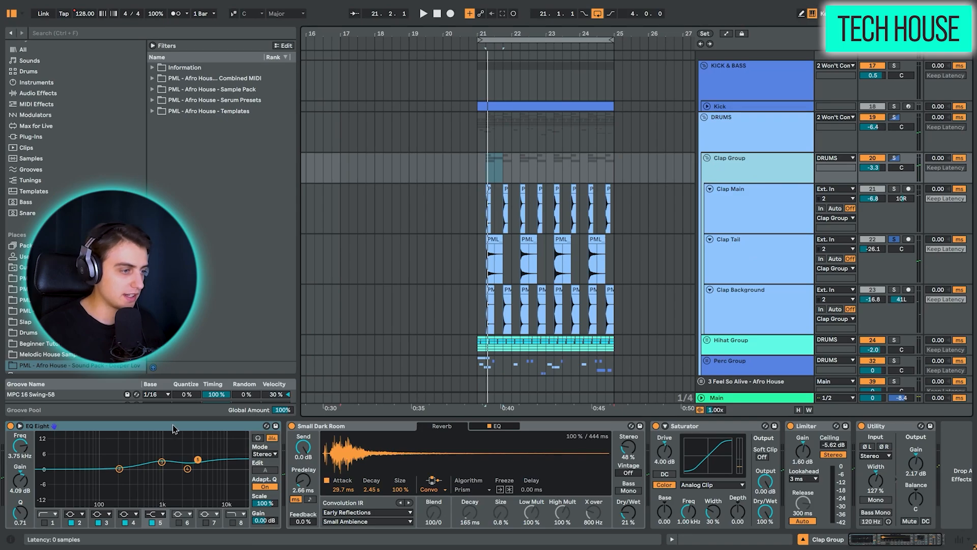
{"action": "left_click", "coordinate": [309, 426]}
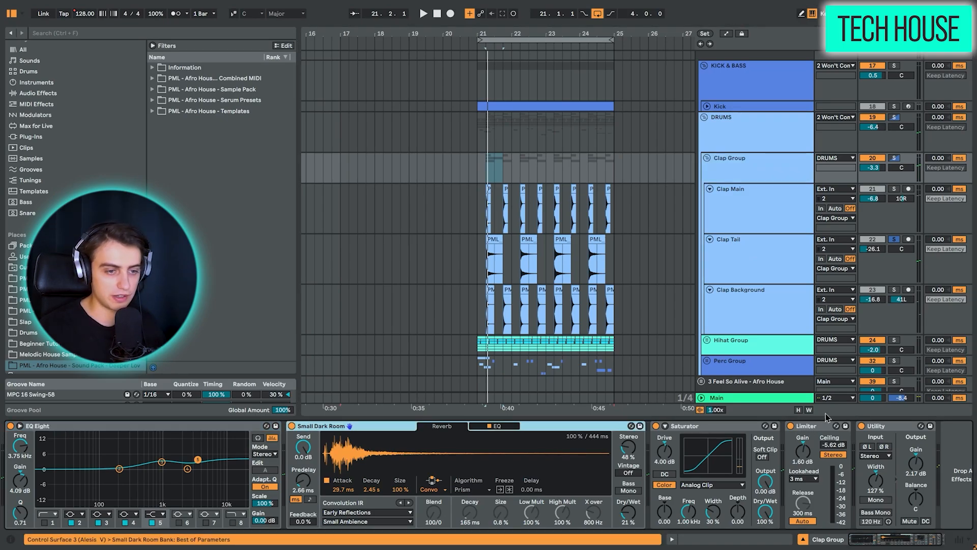
Solo and play the Clap Group while going over its effect chain, from EQ Eight through Saturator and Limiter to Utility
{"action": "left_click", "coordinate": [894, 159]}
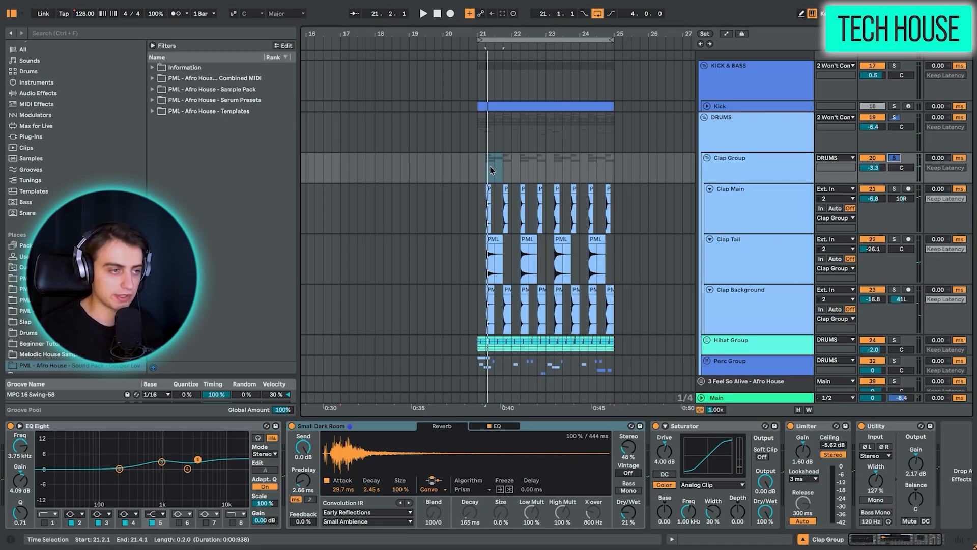
{"action": "key", "text": "space"}
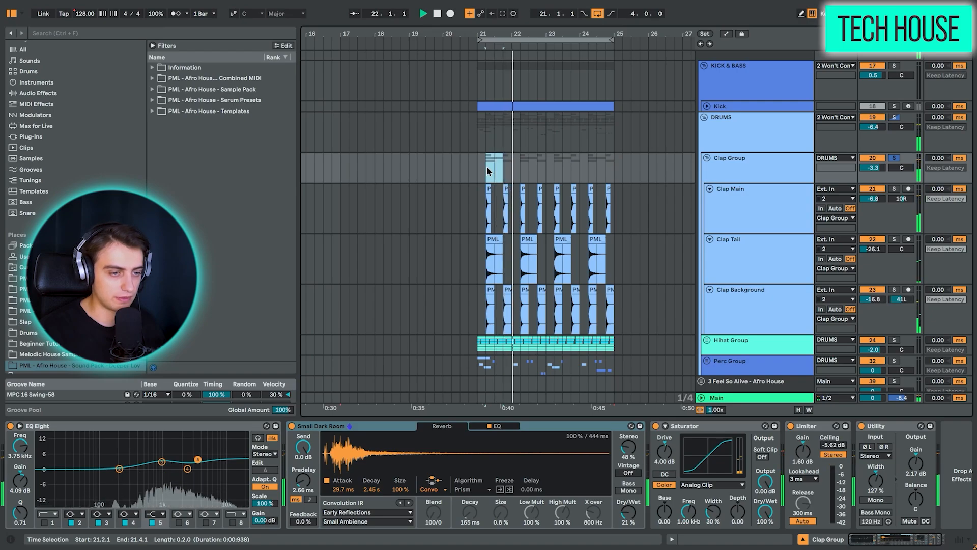
{"action": "left_click", "coordinate": [885, 427]}
{"action": "left_click", "coordinate": [127, 426]}
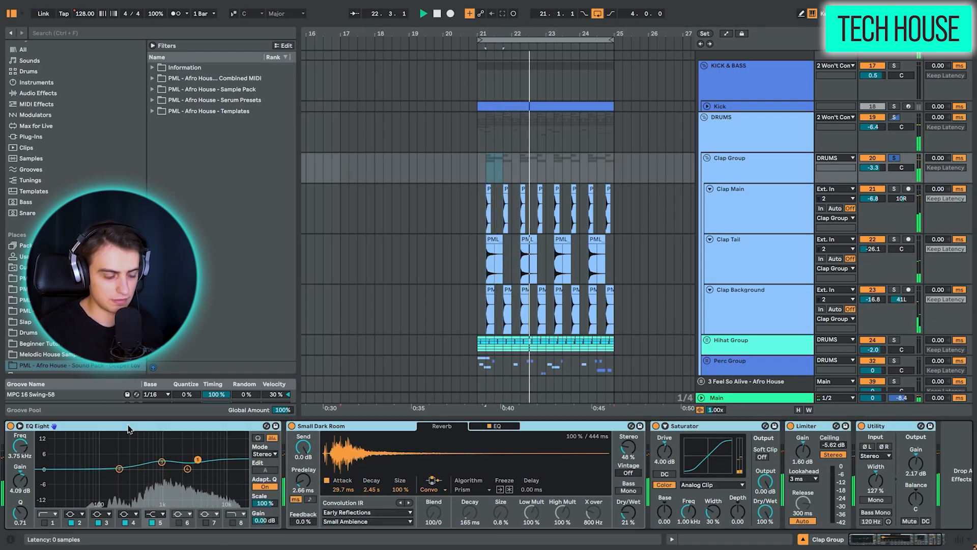
{"action": "left_click", "coordinate": [713, 427]}
{"action": "left_click", "coordinate": [806, 428]}
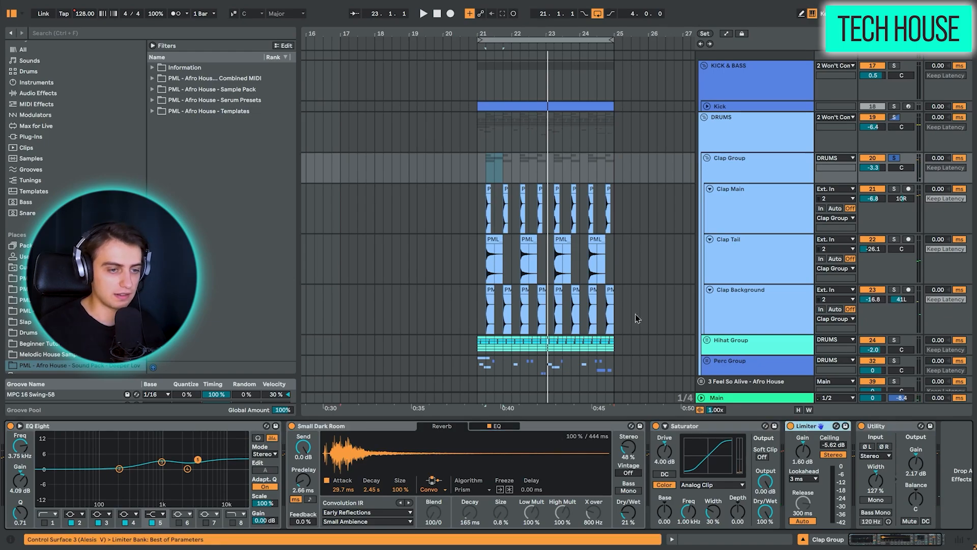
Fold the Clap Group, unfold the Hihat Group, and solo and play it from bar 21
{"action": "left_click", "coordinate": [707, 158]}
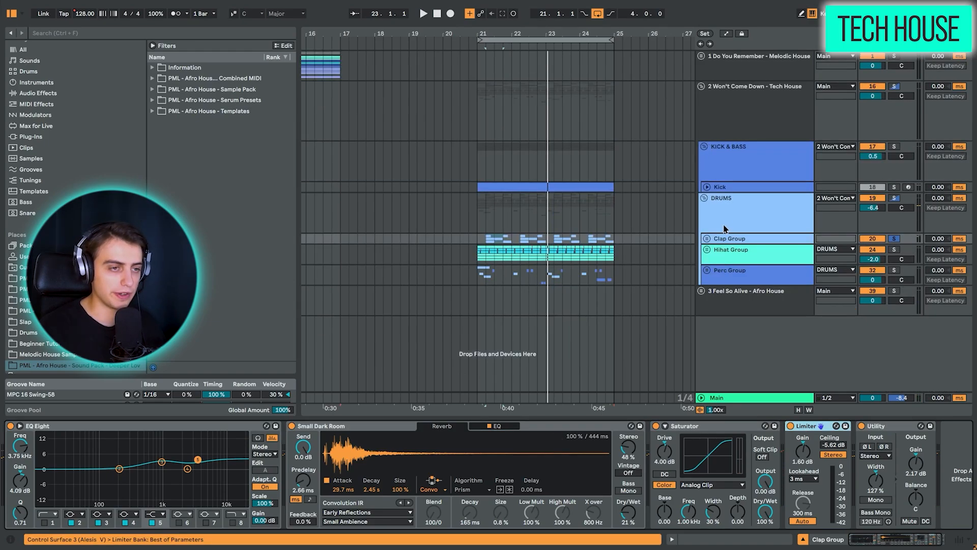
{"action": "left_click", "coordinate": [707, 249]}
{"action": "scroll", "coordinate": [659, 238], "scroll_direction": "down", "scroll_amount": 3}
{"action": "left_click", "coordinate": [893, 123]}
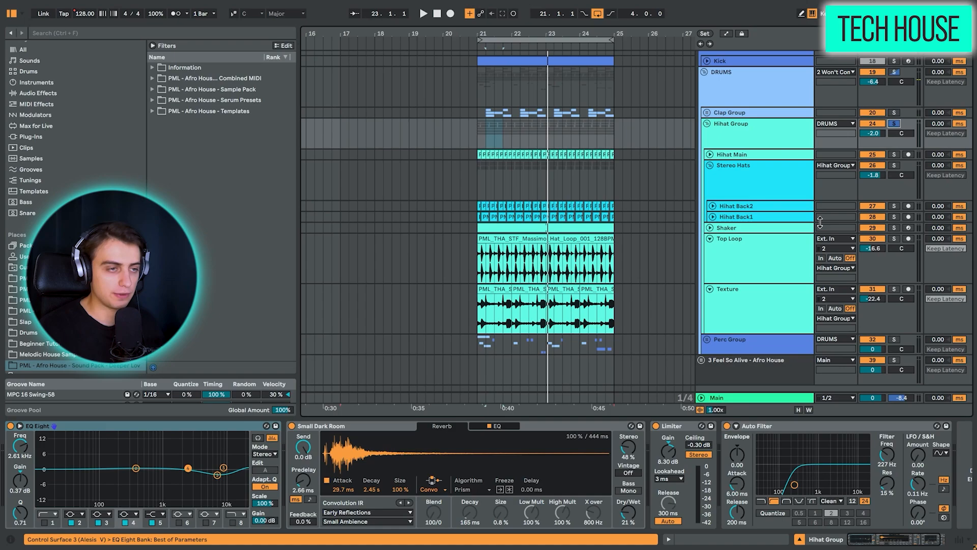
{"action": "left_click_drag", "start_coordinate": [535, 34], "coordinate": [487, 34]}
{"action": "key", "text": "space"}
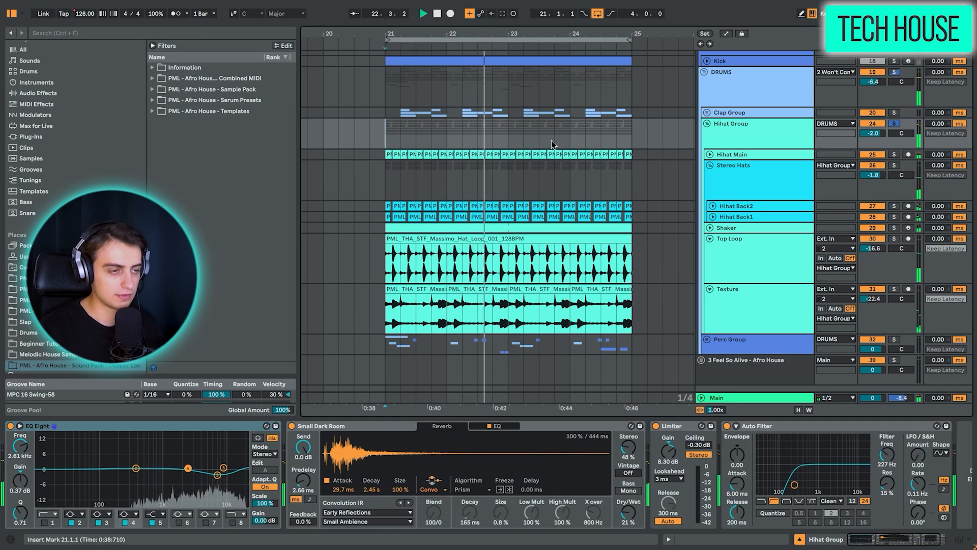
{"action": "key", "text": "space"}
Unfold the Hihat Main track, play it soloed from bar 21, and audition its Overdrive effect
{"action": "left_click", "coordinate": [710, 155]}
{"action": "scroll", "coordinate": [894, 106], "scroll_direction": "down", "scroll_amount": 2}
{"action": "left_click", "coordinate": [894, 97]}
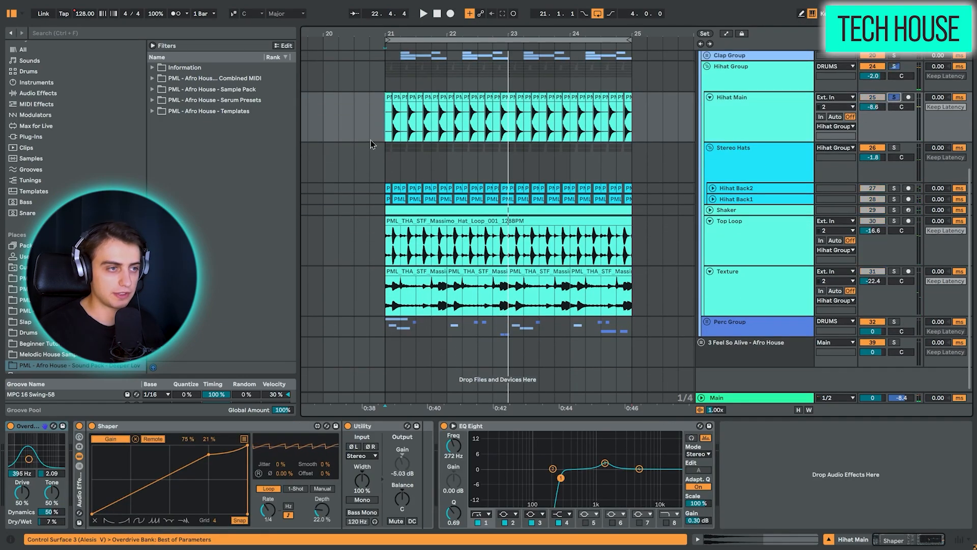
{"action": "key", "text": "space"}
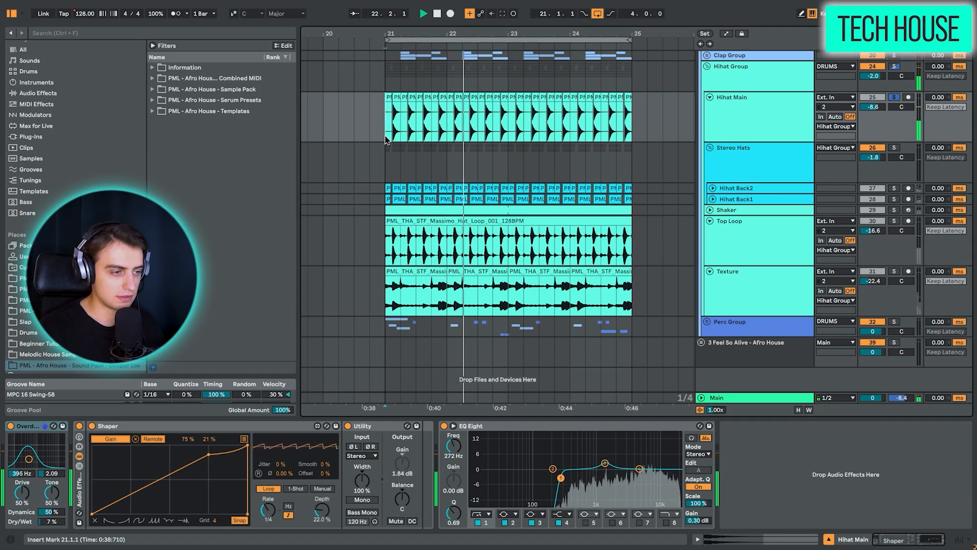
{"action": "left_click", "coordinate": [10, 425]}
{"action": "key", "text": "space"}
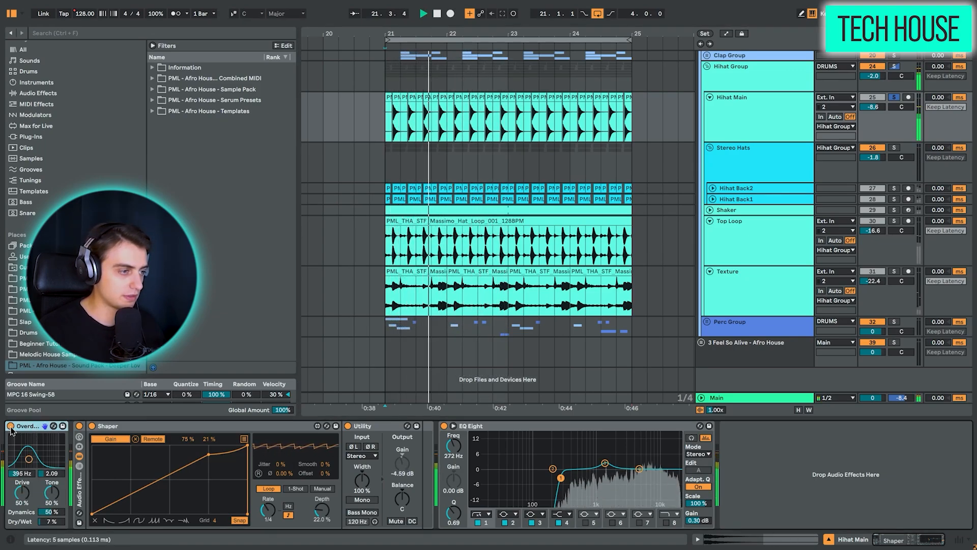
Stop playback, solo and play the Stereo Hats group from bar 21, and unfold its Hihat Back2 and Hihat Back1 tracks
{"action": "key", "text": "space"}
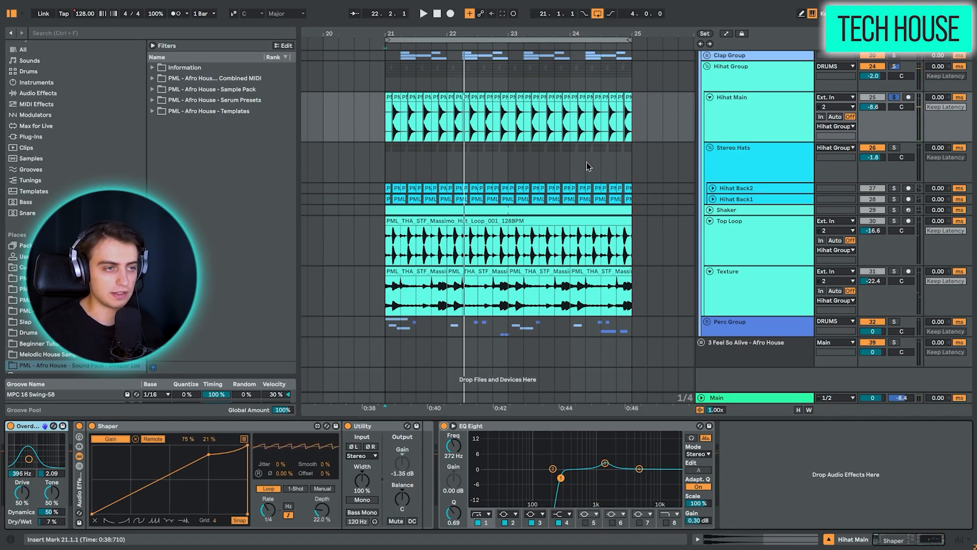
{"action": "left_click", "coordinate": [745, 171]}
{"action": "key", "text": "space"}
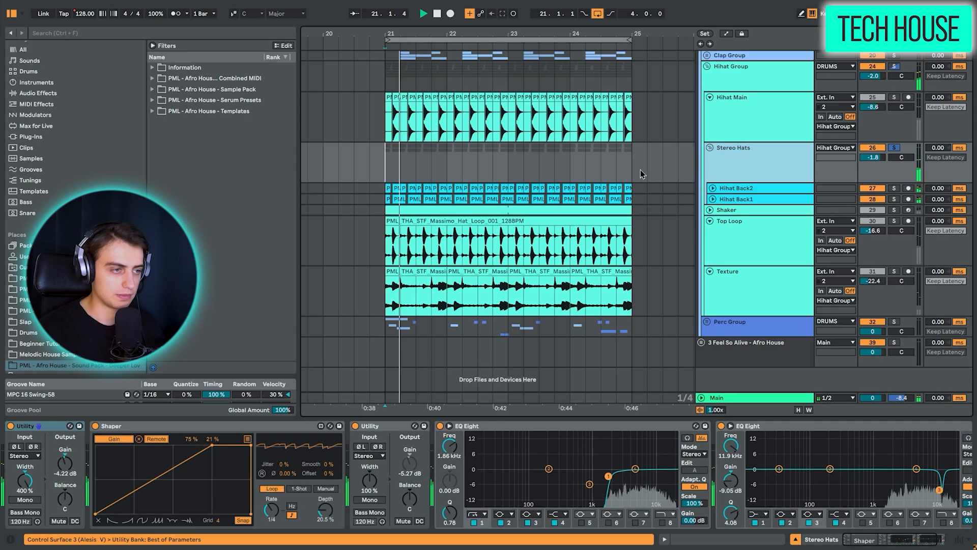
{"action": "left_click", "coordinate": [712, 189]}
{"action": "left_click", "coordinate": [713, 239]}
{"action": "left_click", "coordinate": [873, 200]}
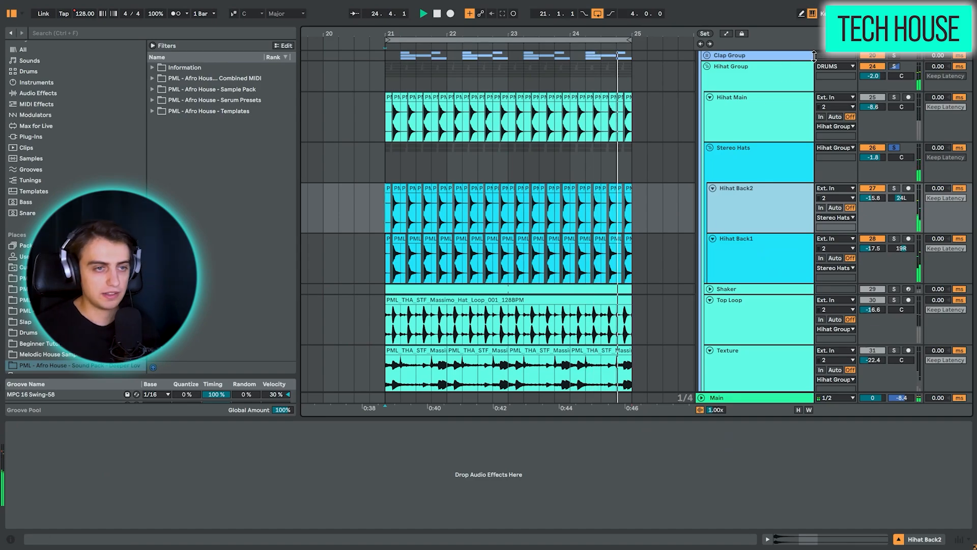
Solo Hihat Main alongside Stereo Hats, and inspect the Stereo Hats Utility width and the panning of Hihat Back2
{"action": "left_click", "coordinate": [894, 98]}
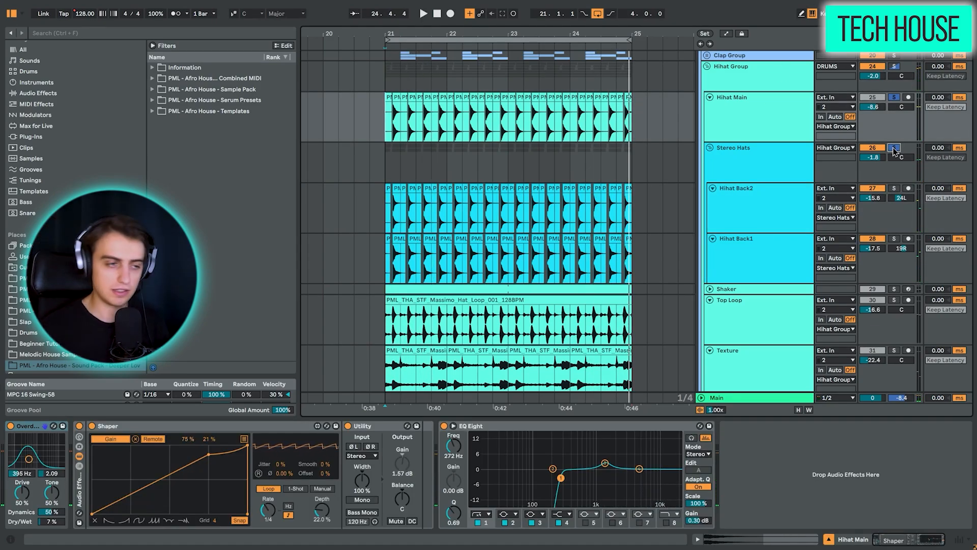
{"action": "left_click", "coordinate": [894, 148]}
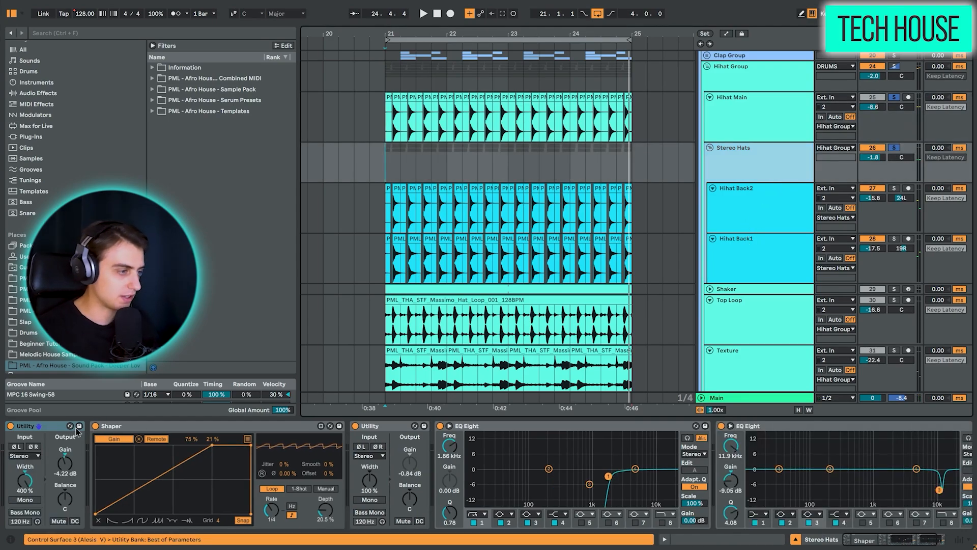
{"action": "left_click", "coordinate": [34, 426]}
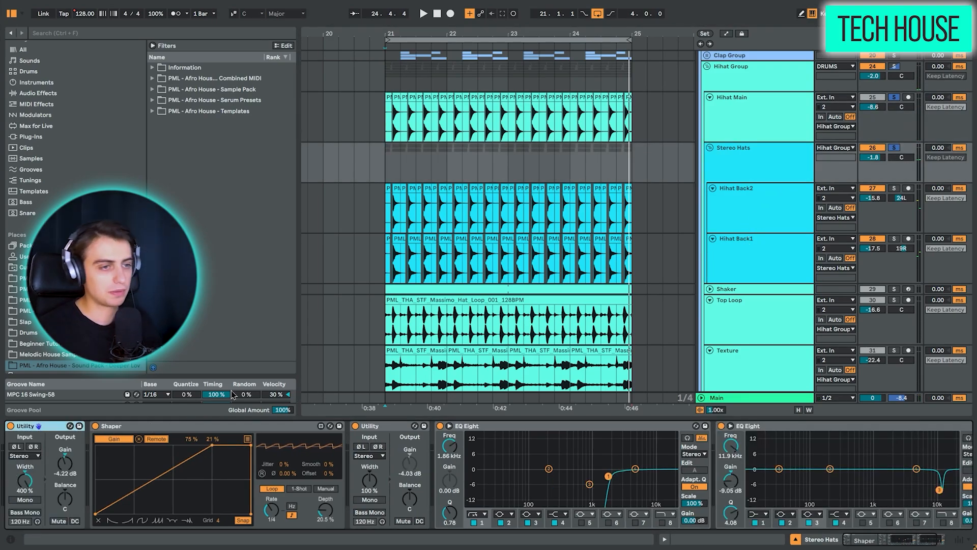
{"action": "left_click", "coordinate": [764, 209]}
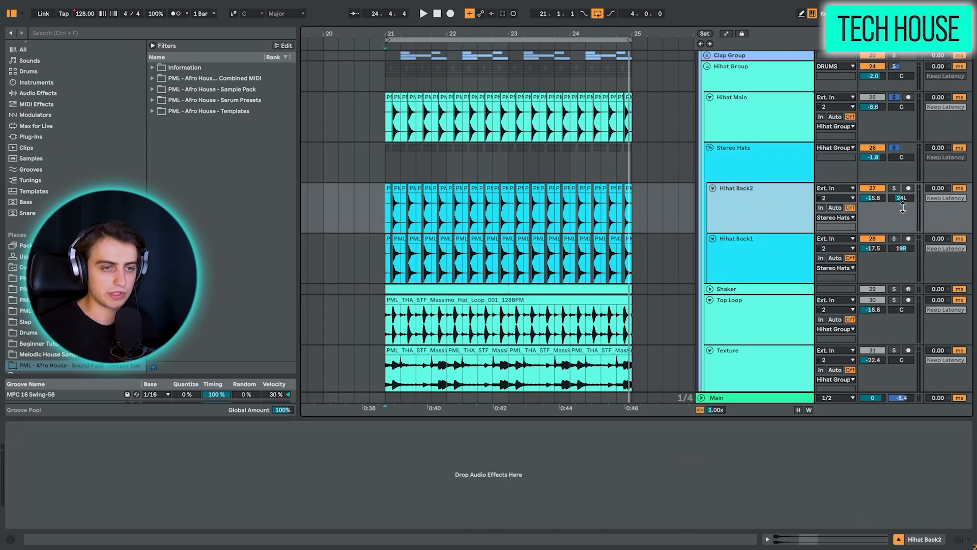
{"action": "left_click", "coordinate": [750, 163]}
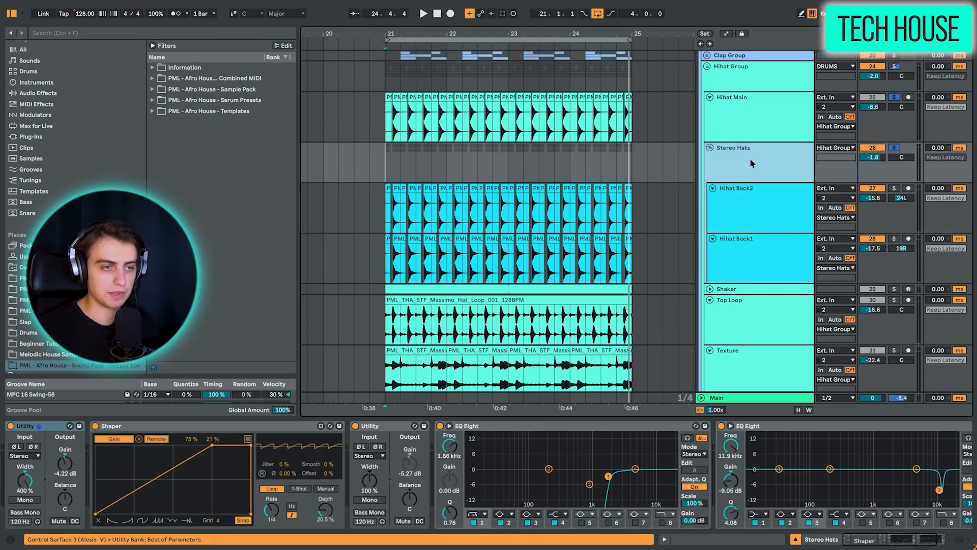
Fold the Stereo Hats group, unfold the Shaker track, and play it soloed from bar 21
{"action": "left_click", "coordinate": [710, 148]}
{"action": "left_click", "coordinate": [710, 158]}
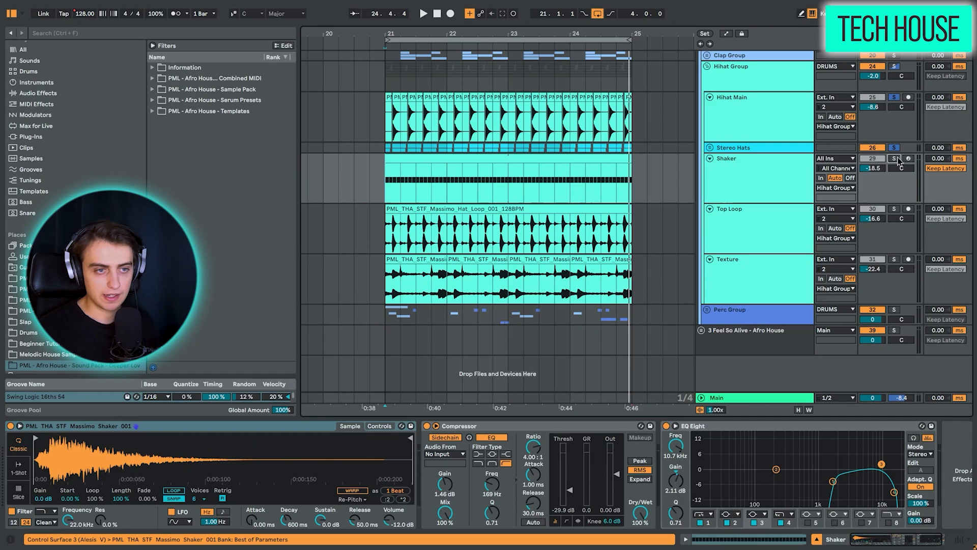
{"action": "left_click", "coordinate": [557, 163]}
{"action": "key", "text": "space"}
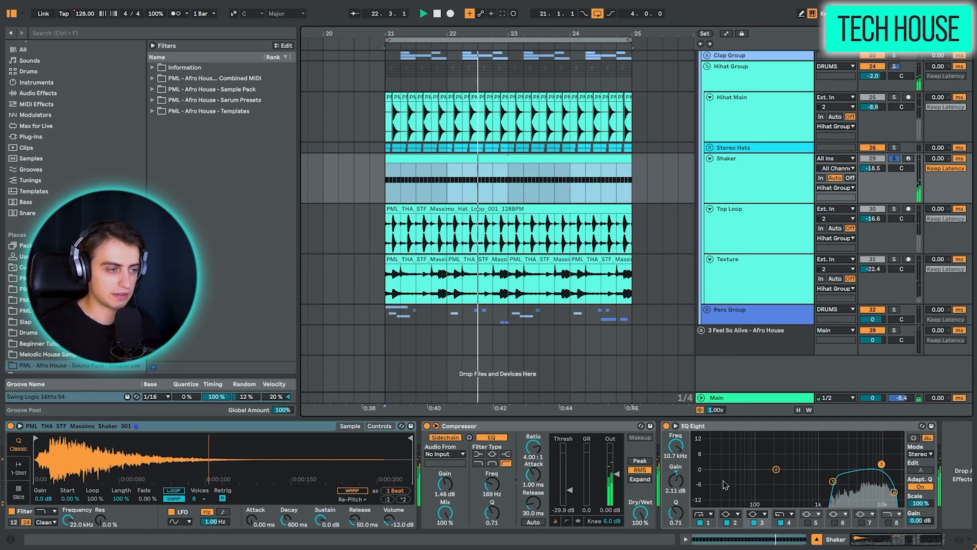
Inspect the Shaker instrument's control and sample views, audition its EQ Eight by bypassing and re-enabling it, and stop playback
{"action": "left_click", "coordinate": [379, 426]}
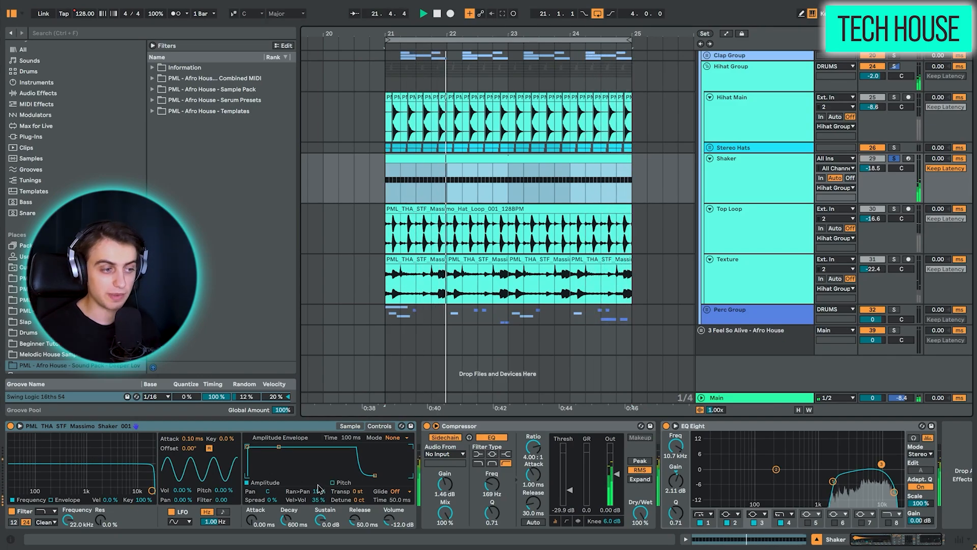
{"action": "left_click", "coordinate": [351, 426]}
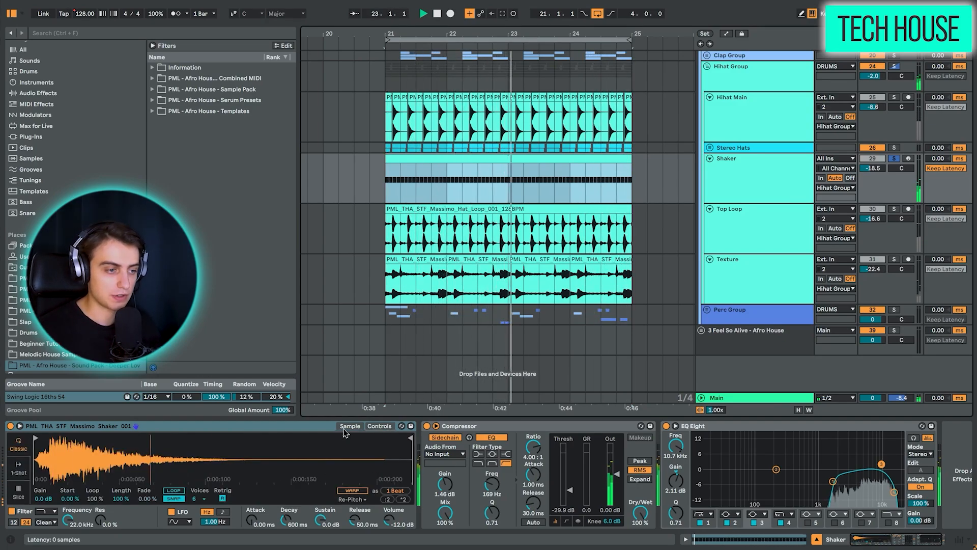
{"action": "left_click", "coordinate": [641, 426]}
{"action": "left_click", "coordinate": [640, 426]}
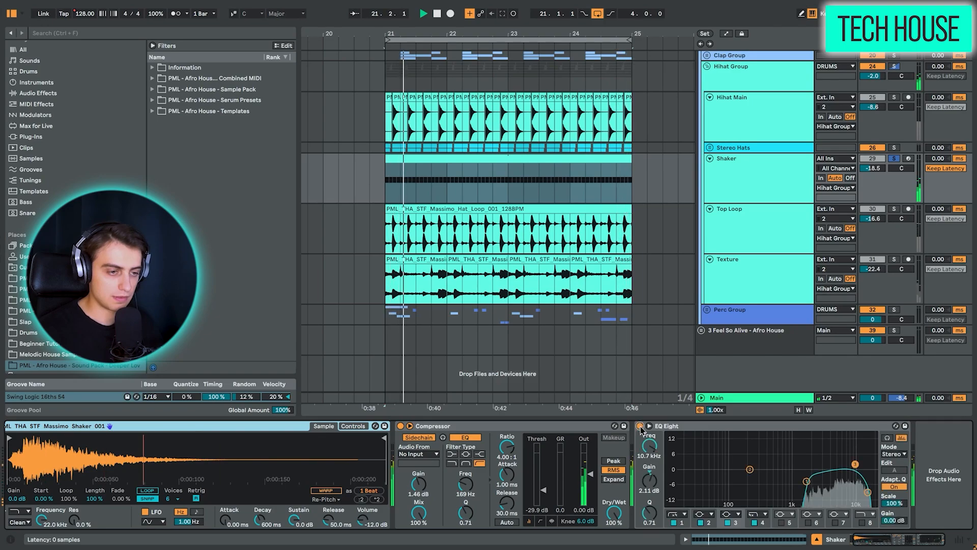
{"action": "left_click", "coordinate": [641, 426]}
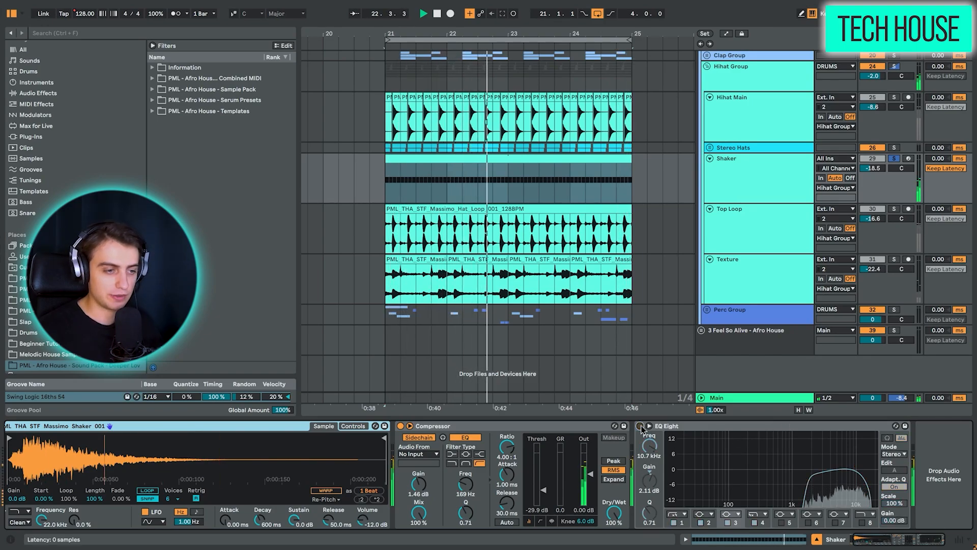
{"action": "left_click", "coordinate": [640, 426]}
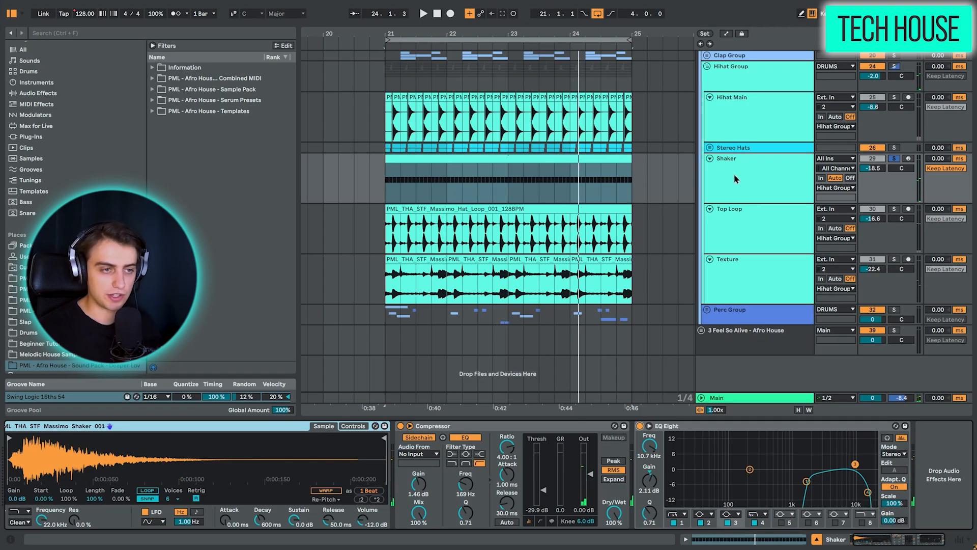
Solo the Top Loop track, play its hat loop clip from bar 21, and stop playback
{"action": "left_click", "coordinate": [743, 226]}
{"action": "left_click", "coordinate": [445, 211]}
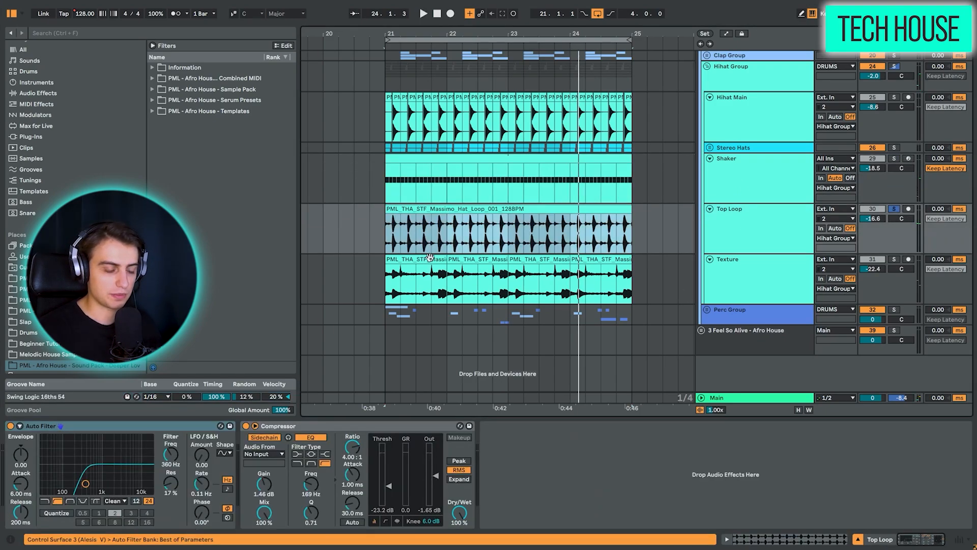
{"action": "key", "text": "space"}
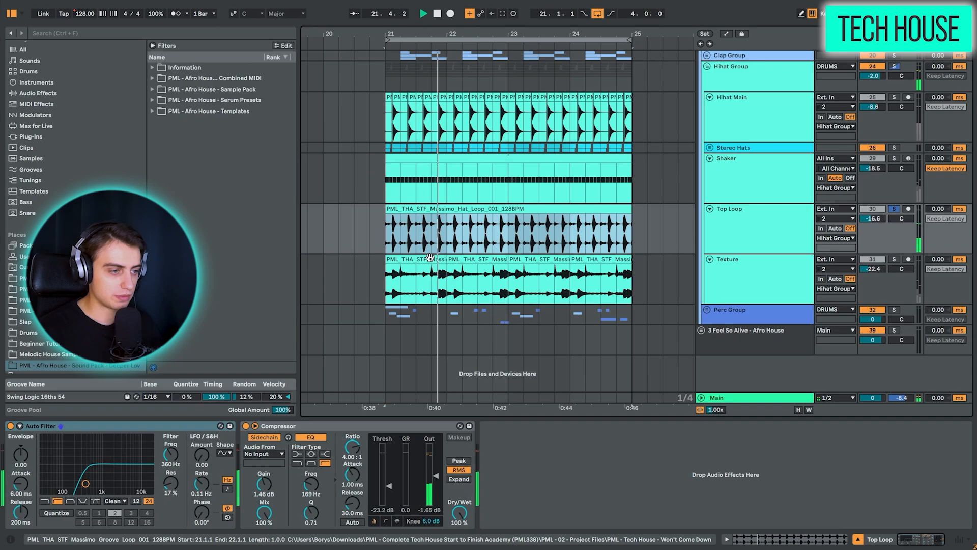
{"action": "left_click", "coordinate": [413, 320]}
{"action": "key", "text": "space"}
{"action": "scroll", "coordinate": [827, 235], "scroll_direction": "up", "scroll_amount": 5}
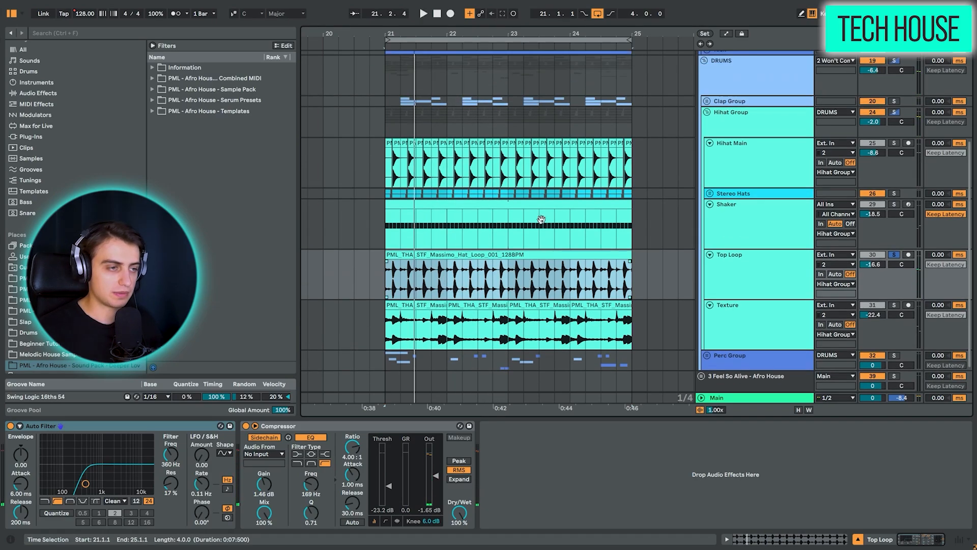
Play Hihat Main soloed together with Top Loop, and clear both solos
{"action": "left_click", "coordinate": [894, 224]}
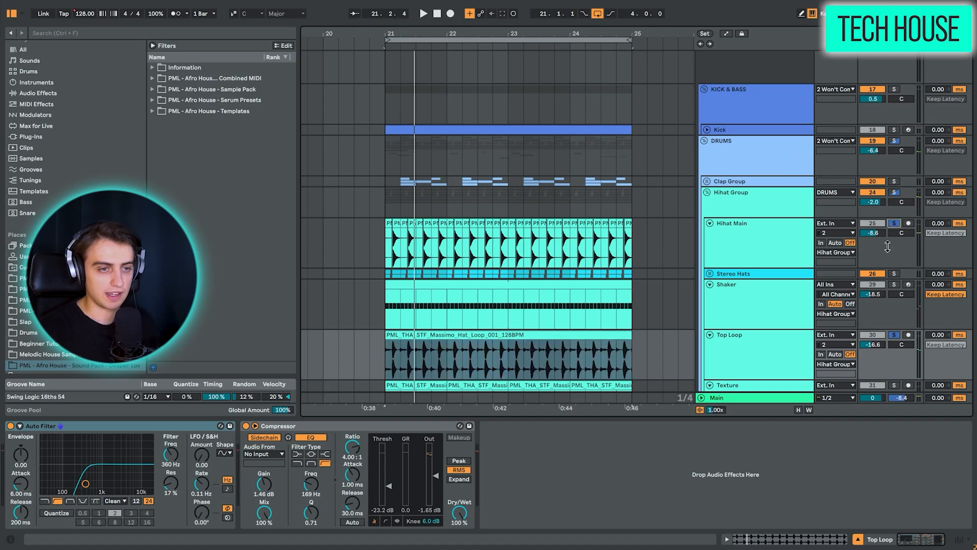
{"action": "key", "text": "space"}
{"action": "scroll", "coordinate": [884, 240], "scroll_direction": "down", "scroll_amount": 5}
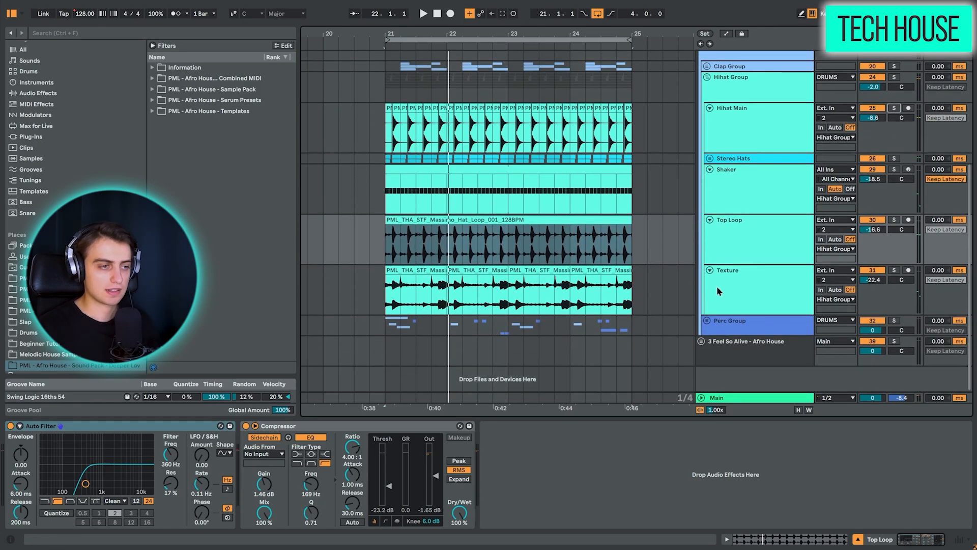
Solo the Texture track, play it from bar 21 while auditioning its EQ Eight, and stop playback
{"action": "left_click", "coordinate": [909, 278]}
{"action": "left_click", "coordinate": [894, 271]}
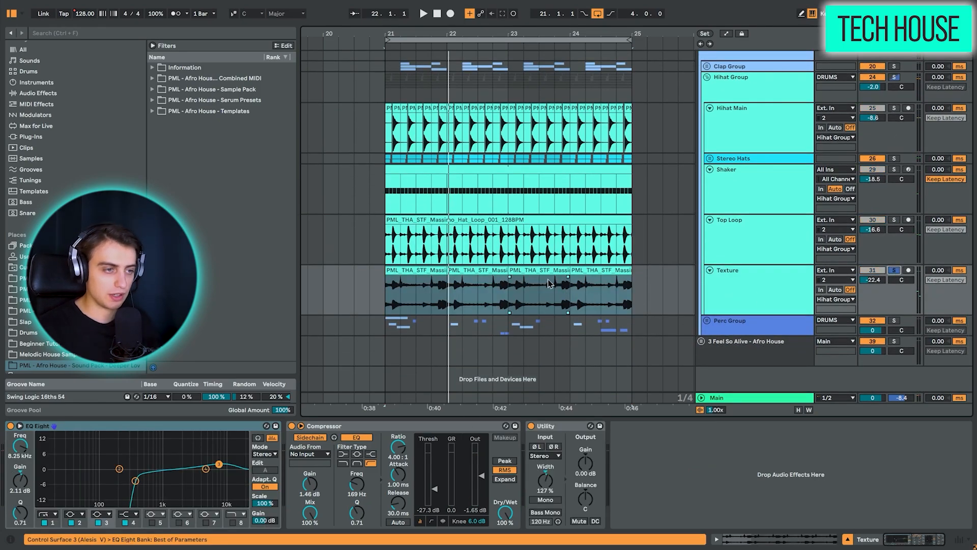
{"action": "left_click", "coordinate": [402, 270]}
{"action": "key", "text": "space"}
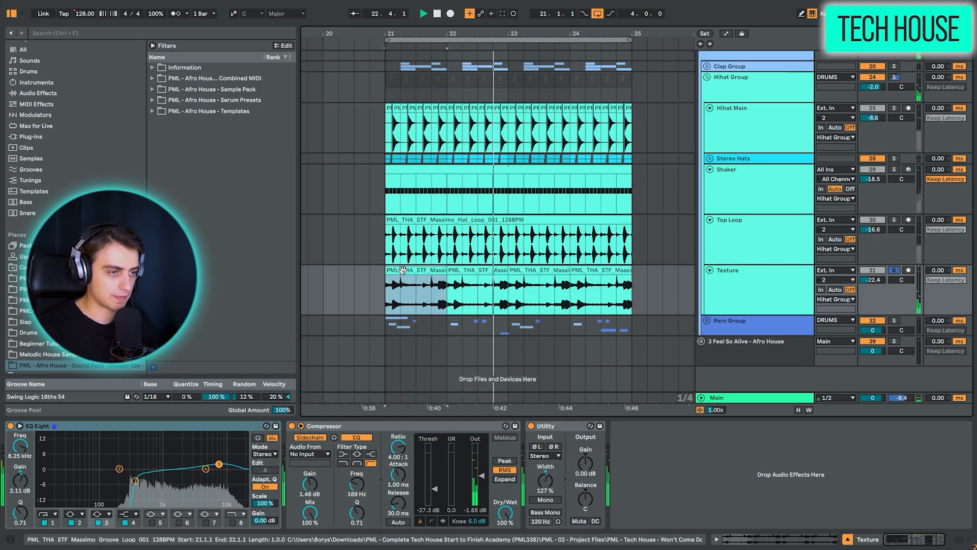
{"action": "left_click", "coordinate": [8, 429]}
{"action": "key", "text": "space"}
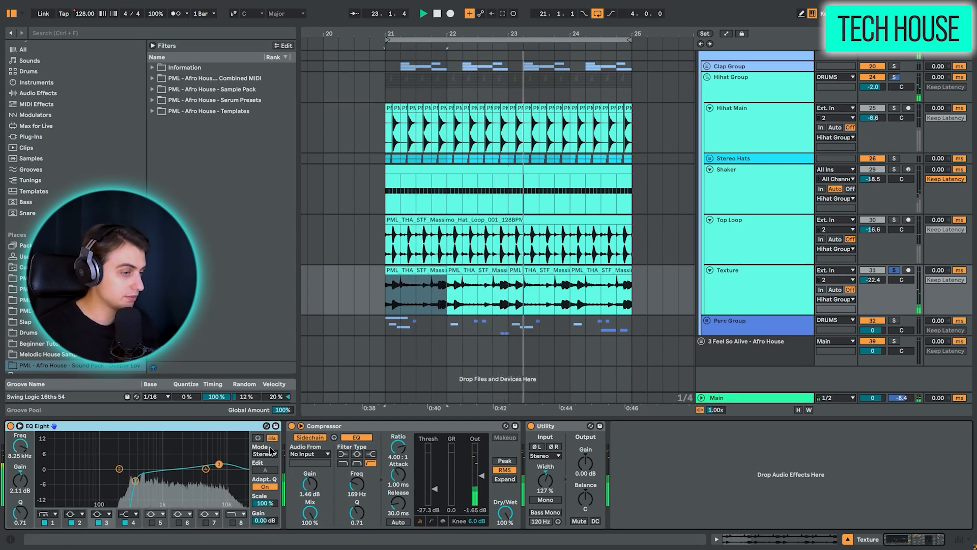
{"action": "key", "text": "space"}
Solo the DRUMS group instead of Texture, unfold the Perc Group, play the drums briefly, and inspect the Perc Group's effects
{"action": "scroll", "coordinate": [599, 214], "scroll_direction": "up", "scroll_amount": 3}
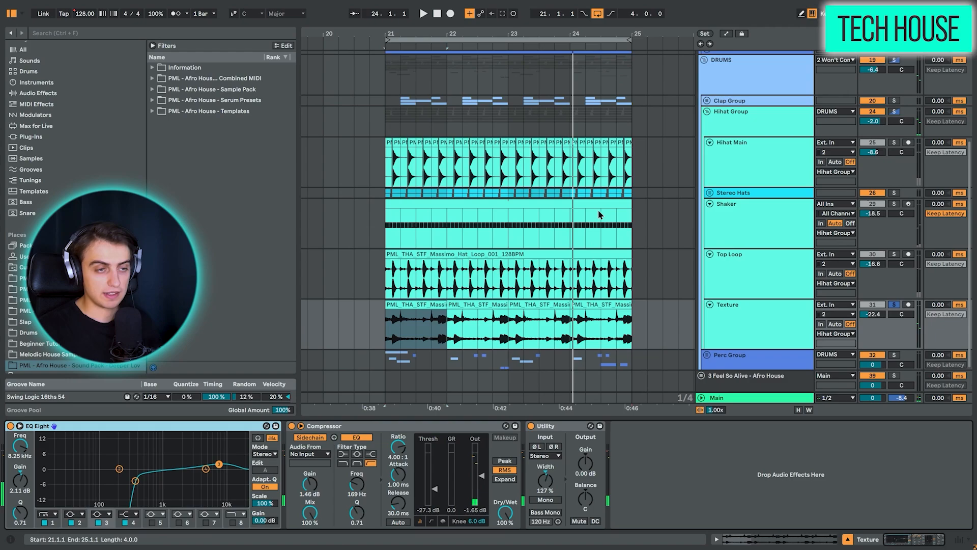
{"action": "left_click", "coordinate": [895, 83]}
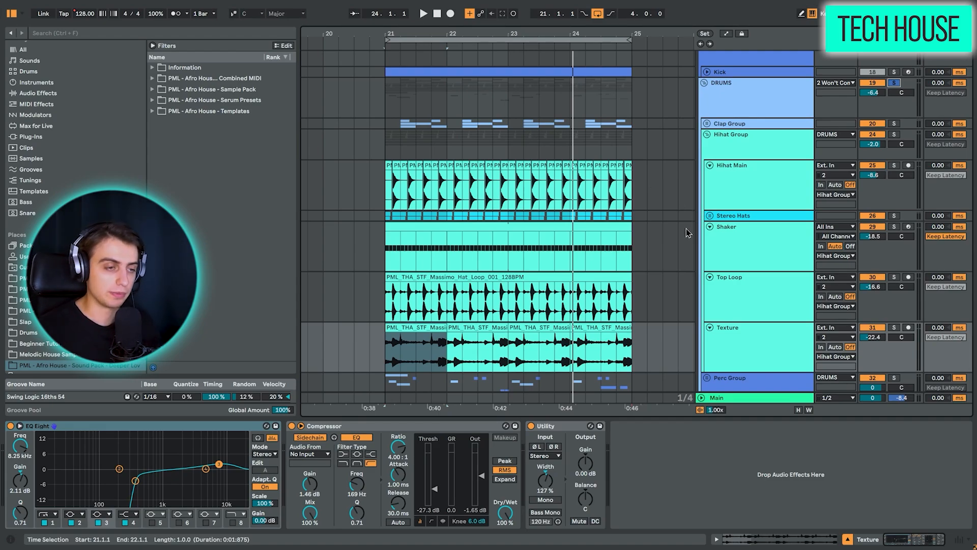
{"action": "scroll", "coordinate": [687, 233], "scroll_direction": "down", "scroll_amount": 3}
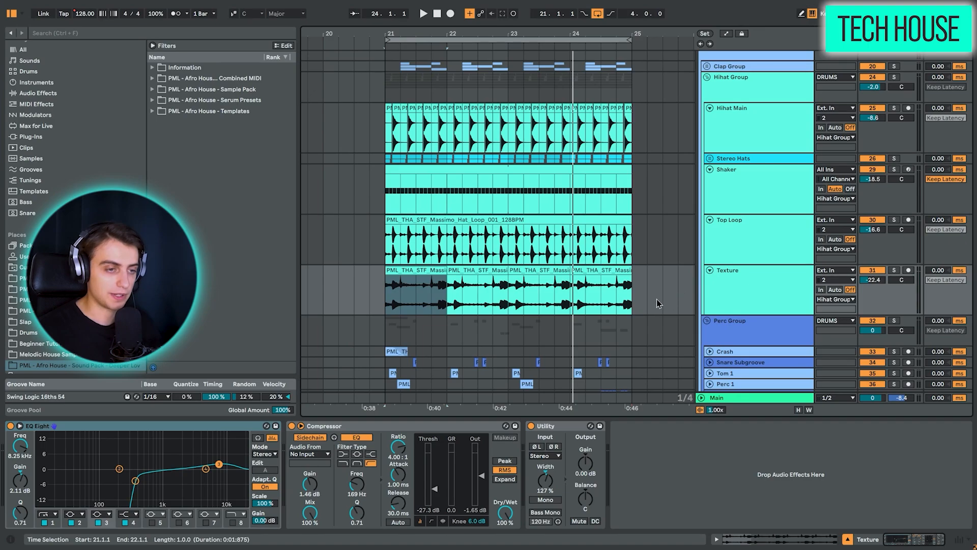
{"action": "key", "text": "space"}
{"action": "scroll", "coordinate": [717, 320], "scroll_direction": "down", "scroll_amount": 3}
{"action": "left_click", "coordinate": [741, 284]}
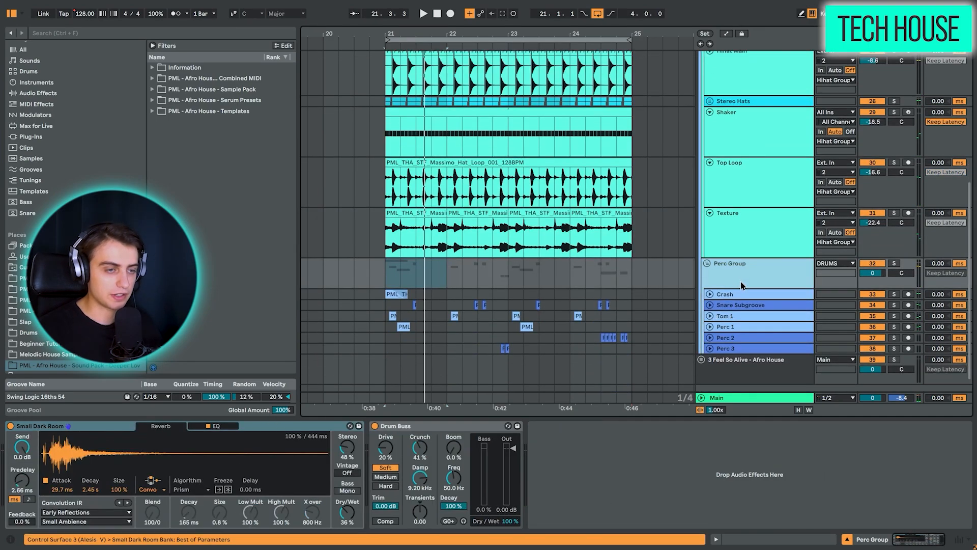
Fold the Hihat Group inside the DRUMS group
{"action": "scroll", "coordinate": [753, 244], "scroll_direction": "up", "scroll_amount": 12}
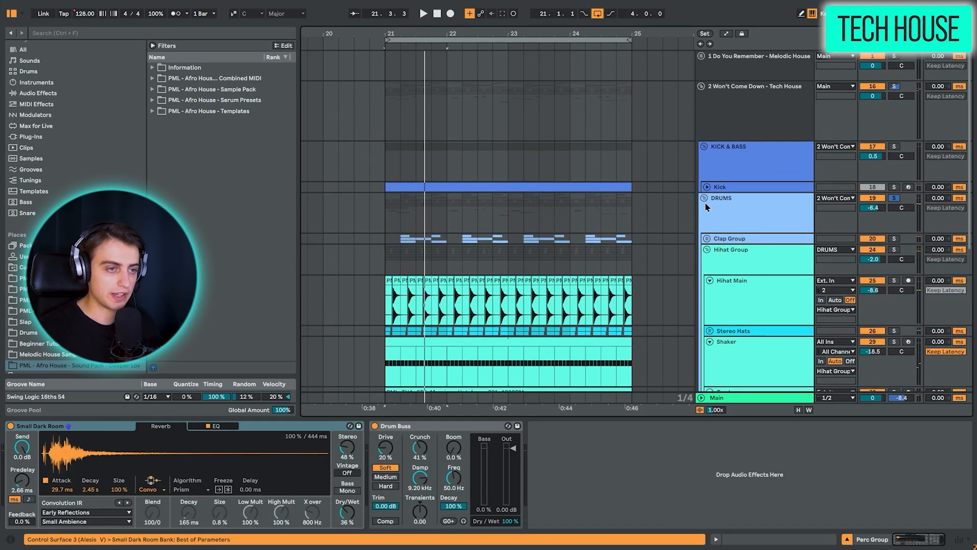
{"action": "left_click", "coordinate": [704, 199]}
{"action": "left_click", "coordinate": [704, 199]}
{"action": "scroll", "coordinate": [744, 229], "scroll_direction": "down", "scroll_amount": 2}
{"action": "left_click", "coordinate": [708, 204]}
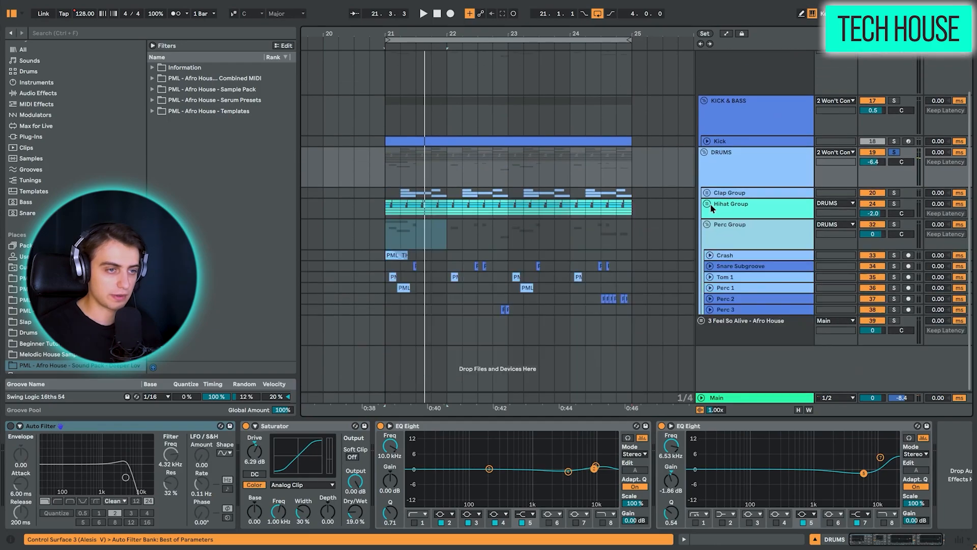
Clear the DRUMS solo, activate the Kick, and play the groove from bar 21, comparing it with the Perc Group muted and active
{"action": "left_click", "coordinate": [877, 226]}
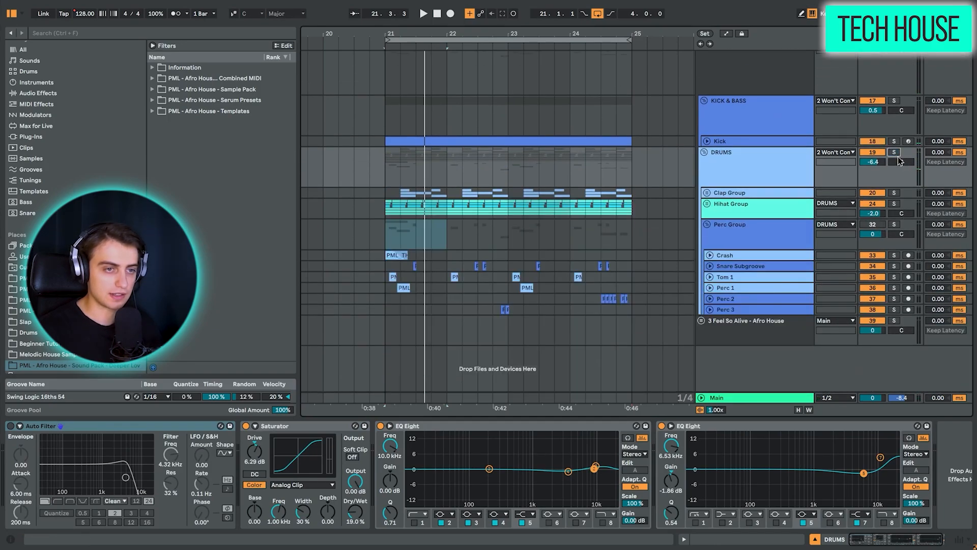
{"action": "left_click", "coordinate": [384, 209]}
{"action": "key", "text": "space"}
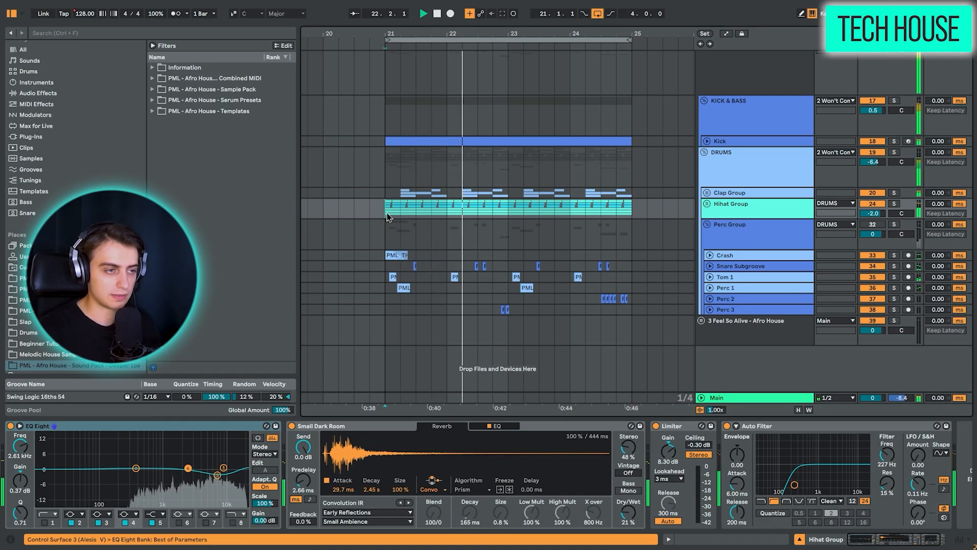
{"action": "key", "text": "space"}
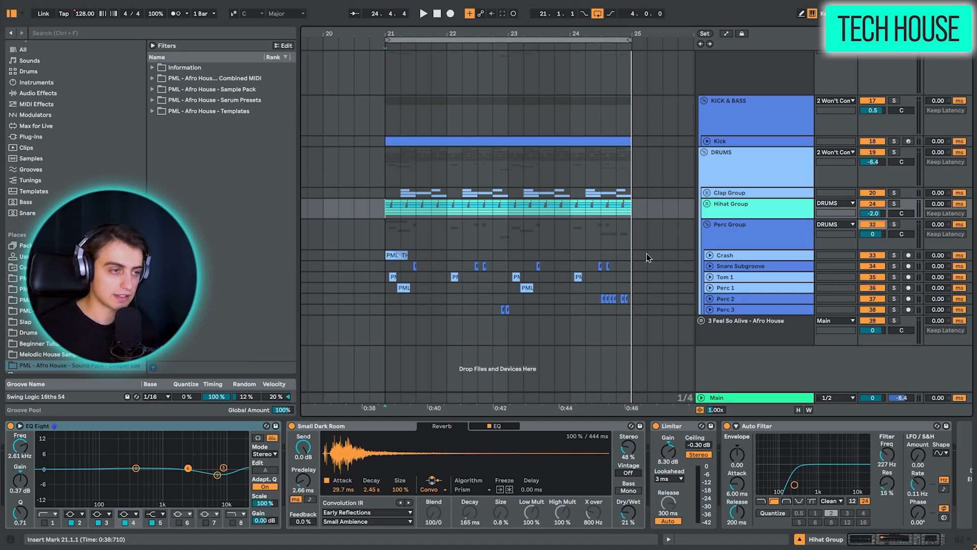
Mute Crash, Tom 1, Perc 1, Perc 2 and Perc 3, and play the groove with only Snare Subgroove active in the Perc Group
{"action": "left_click", "coordinate": [761, 269]}
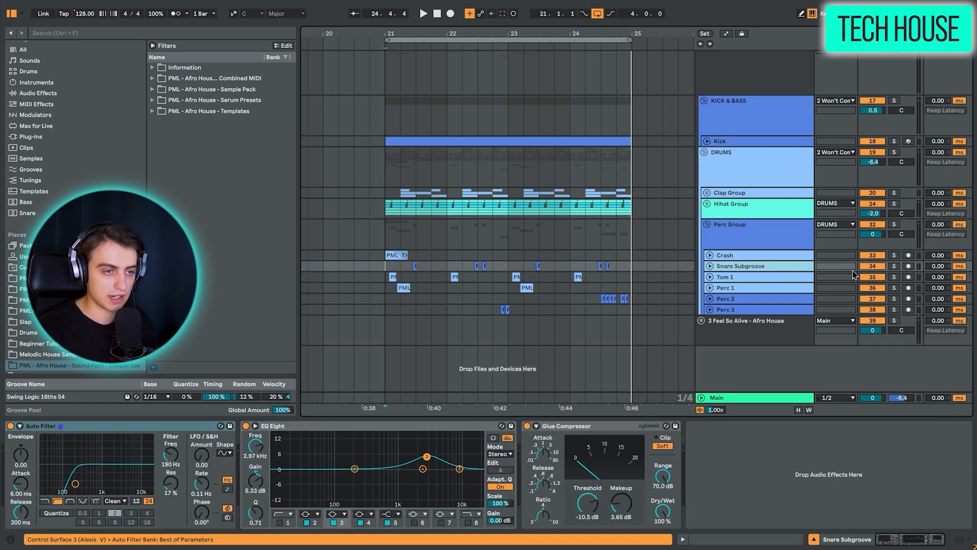
{"action": "left_click", "coordinate": [869, 256]}
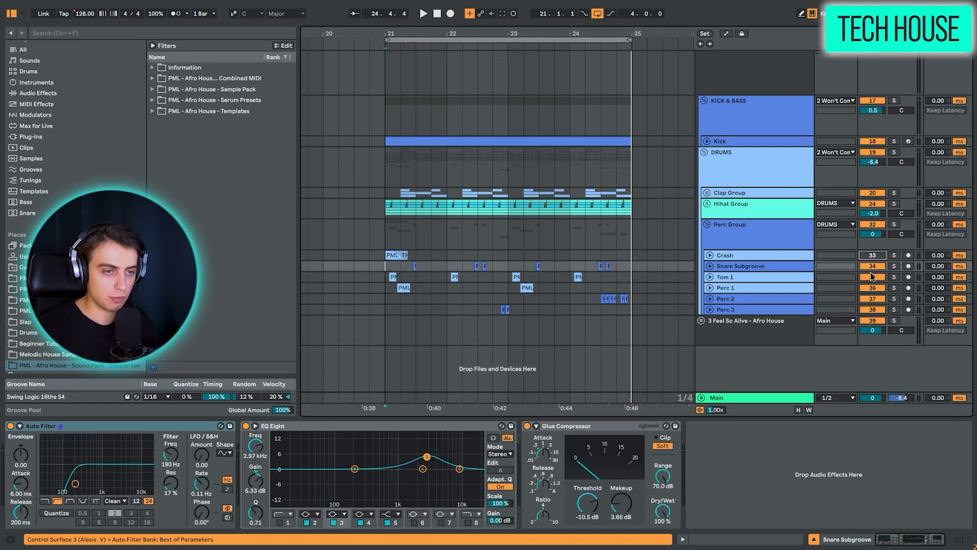
{"action": "left_click", "coordinate": [872, 310]}
{"action": "key", "text": "space"}
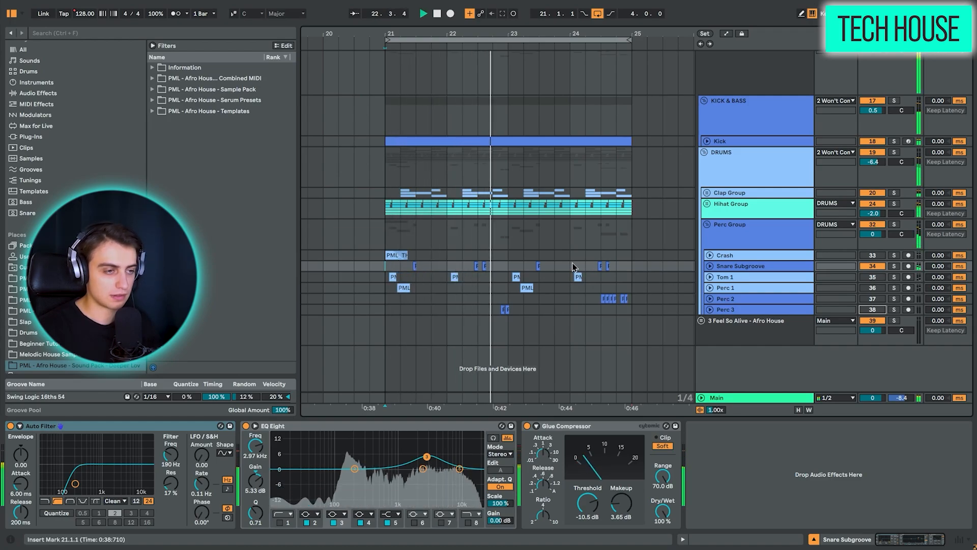
Stop playback, unfold the Snare Subgroove track to inspect its clip before beat 21.3, and fold the track again
{"action": "key", "text": "space"}
{"action": "key", "text": "u"}
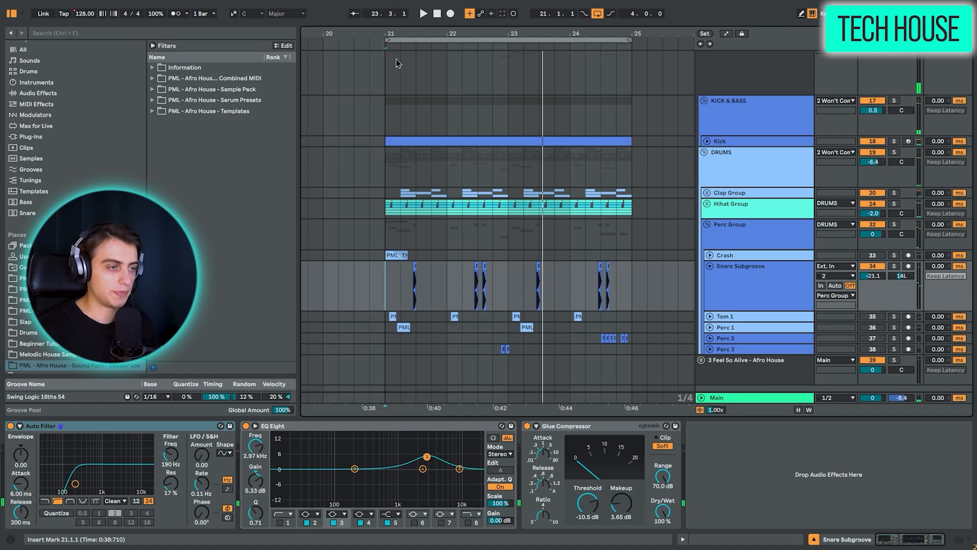
{"action": "left_click_drag", "start_coordinate": [407, 32], "coordinate": [470, 95]}
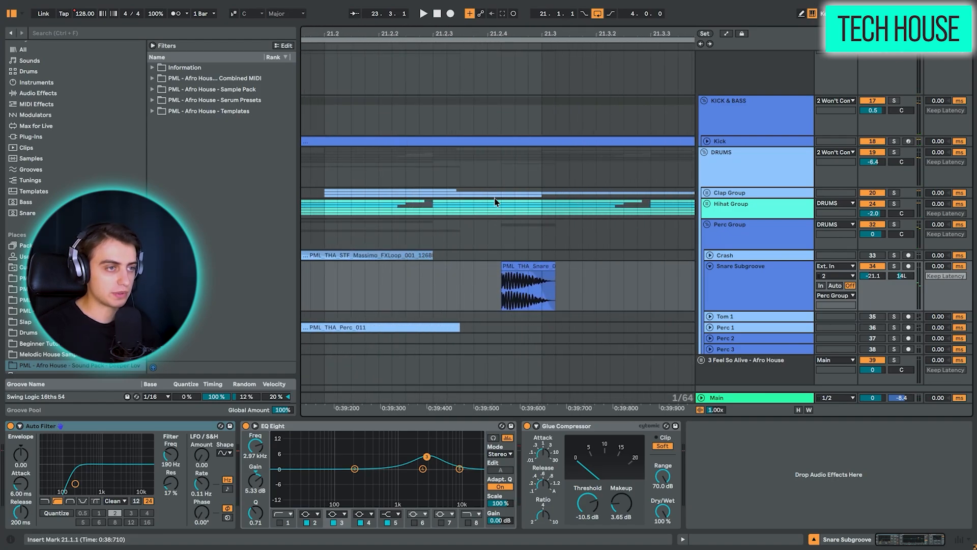
{"action": "left_click_drag", "start_coordinate": [504, 242], "coordinate": [582, 242]}
{"action": "left_click_drag", "start_coordinate": [493, 34], "coordinate": [391, 4]}
{"action": "left_click", "coordinate": [726, 289]}
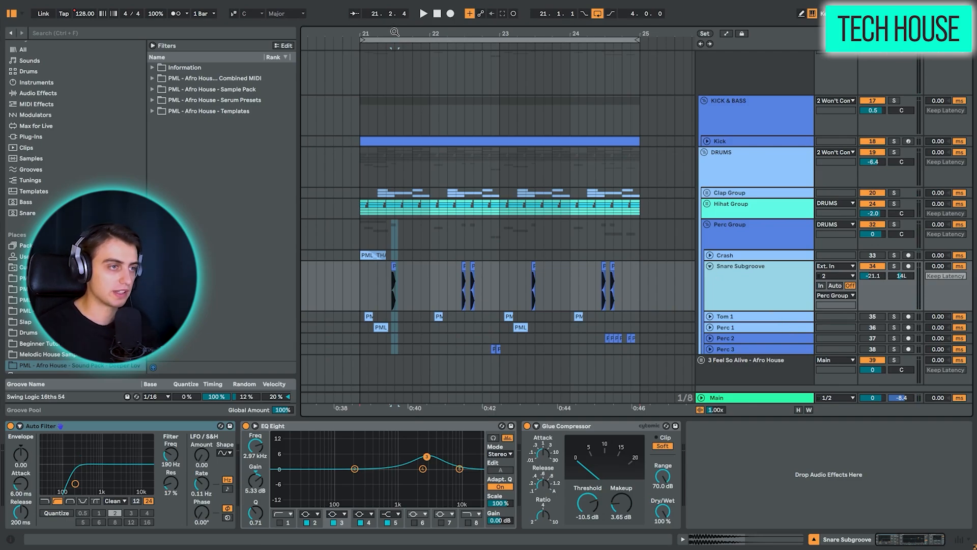
{"action": "mouse_move", "coordinate": [395, 31]}
{"action": "left_mouse_down"}
{"action": "mouse_move", "coordinate": [473, 44]}
{"action": "mouse_move", "coordinate": [389, 30]}
{"action": "left_mouse_up"}
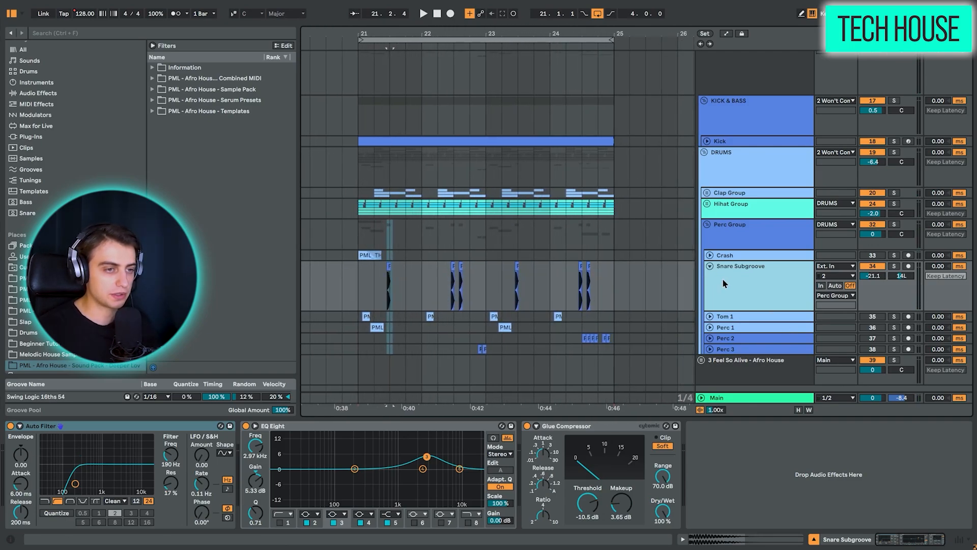
{"action": "key", "text": "u"}
Activate and unfold Perc 2, and play the groove from 24.2.1
{"action": "left_click", "coordinate": [728, 300]}
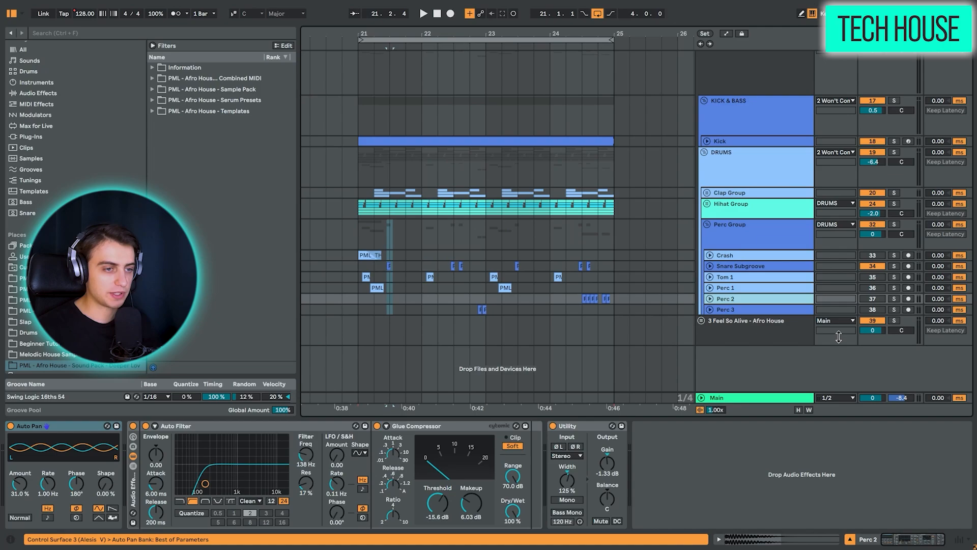
{"action": "left_click", "coordinate": [711, 299]}
{"action": "left_click", "coordinate": [568, 320]}
{"action": "key", "text": "space"}
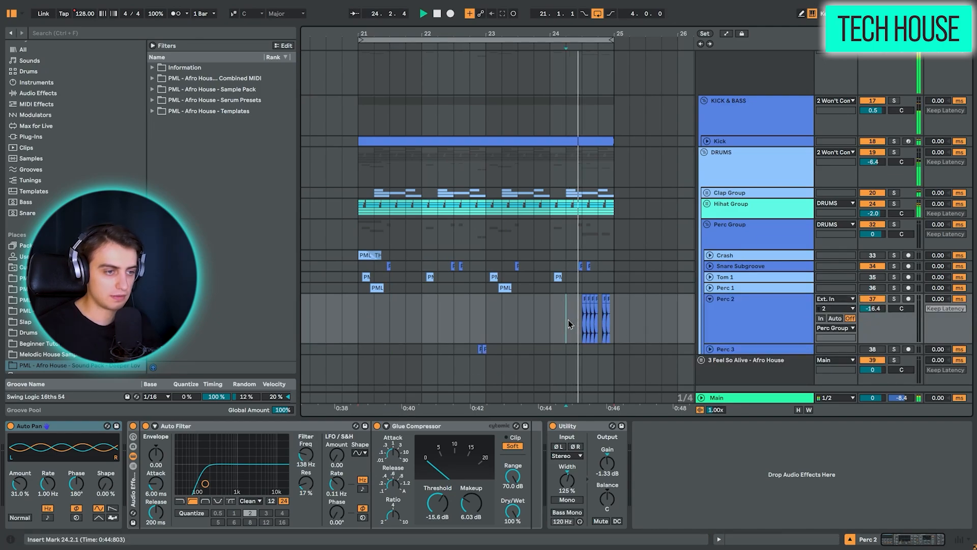
Unfold and activate Perc 3, and play the groove from just before its clips in bar 22
{"action": "left_click", "coordinate": [711, 349]}
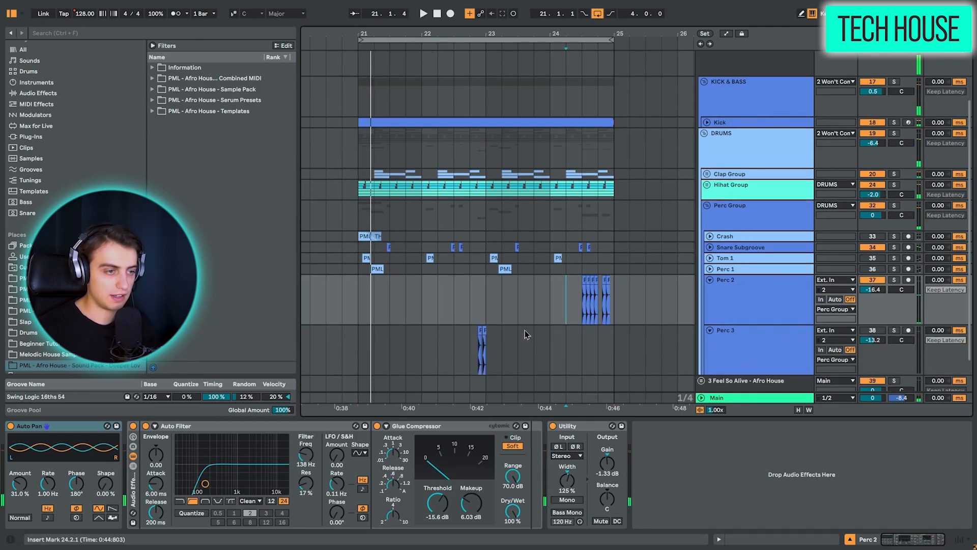
{"action": "left_click", "coordinate": [466, 346]}
{"action": "key", "text": "space"}
{"action": "left_click", "coordinate": [872, 331]}
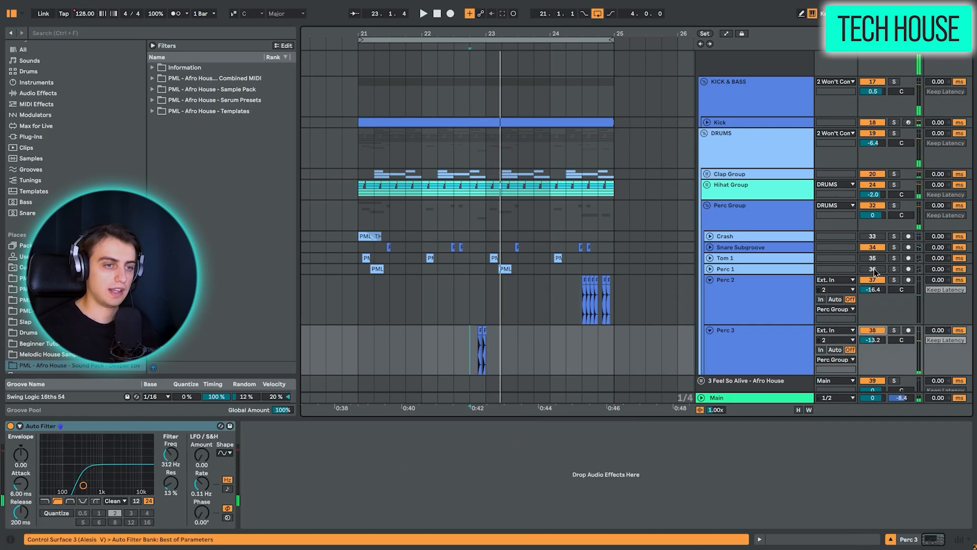
Activate Crash, Tom 1 and Perc 1, fold Perc 2 and Perc 3, and play the groove from bar 21
{"action": "left_click", "coordinate": [380, 238]}
{"action": "key", "text": "space"}
{"action": "left_click", "coordinate": [377, 270]}
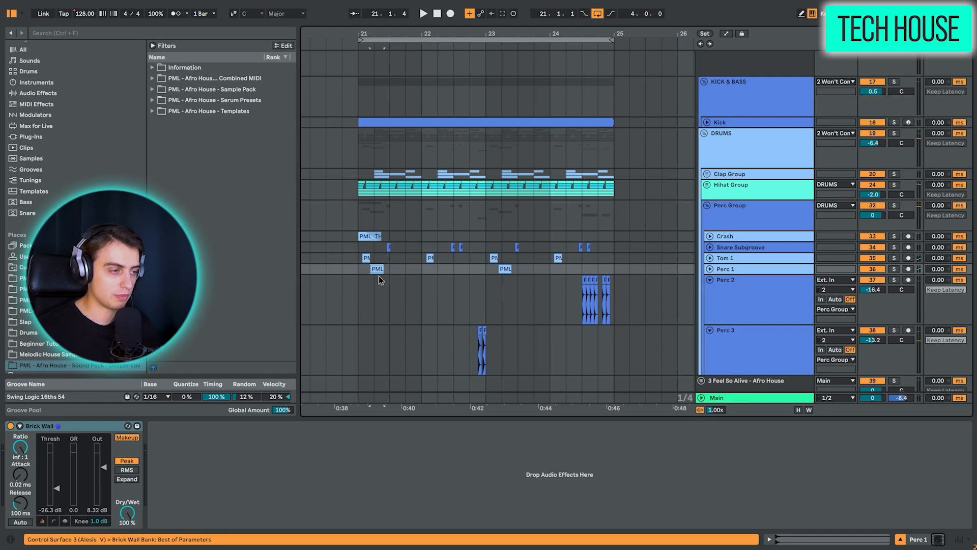
{"action": "left_click", "coordinate": [358, 273]}
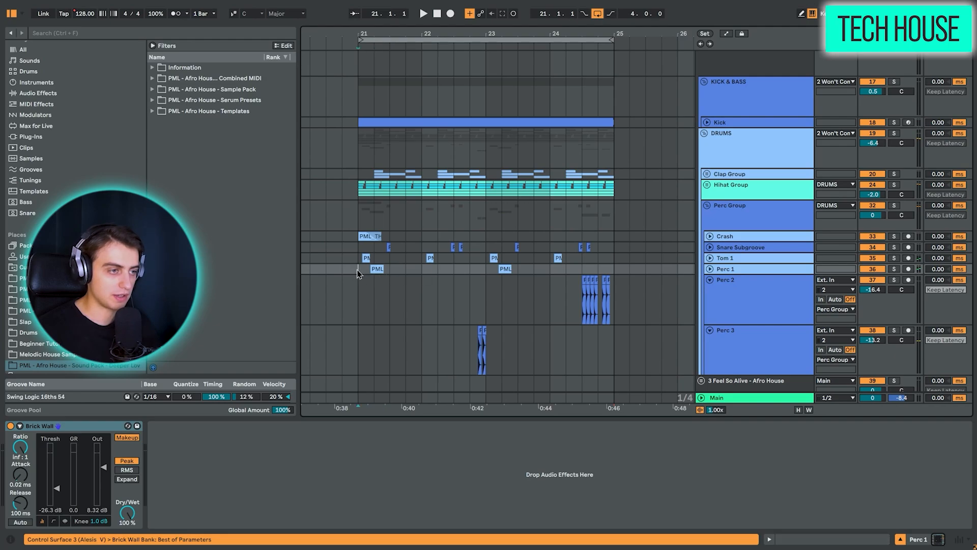
{"action": "left_click", "coordinate": [710, 280]}
{"action": "left_click", "coordinate": [710, 290]}
{"action": "key", "text": "space"}
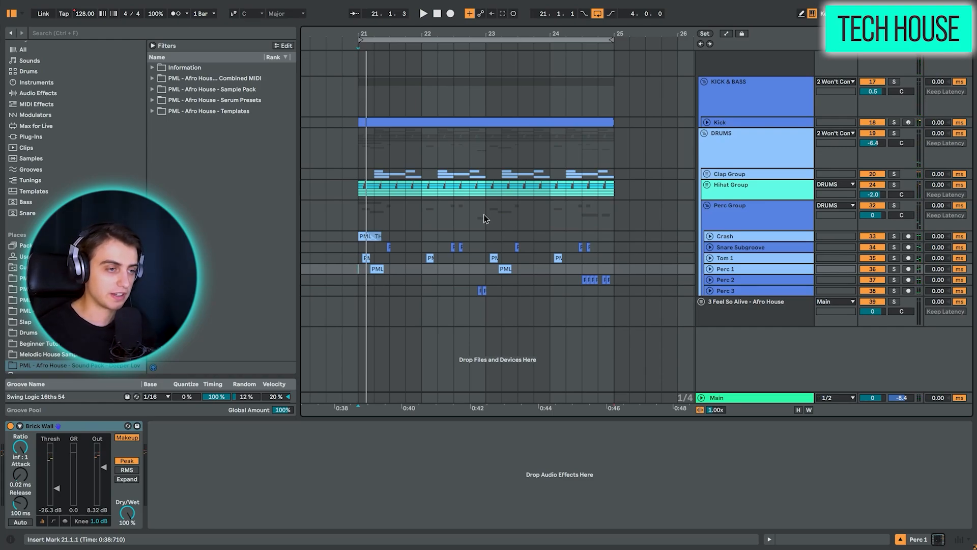
Select the Perc Group and inspect its Small Dark Room reverb and Drum Buss
{"action": "left_click", "coordinate": [484, 218]}
{"action": "left_click", "coordinate": [257, 428]}
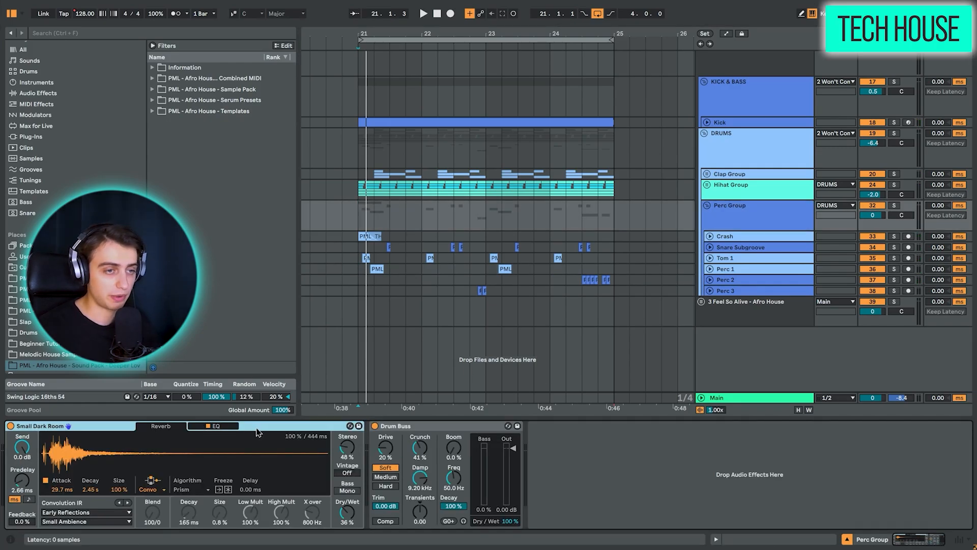
{"action": "left_click", "coordinate": [723, 224]}
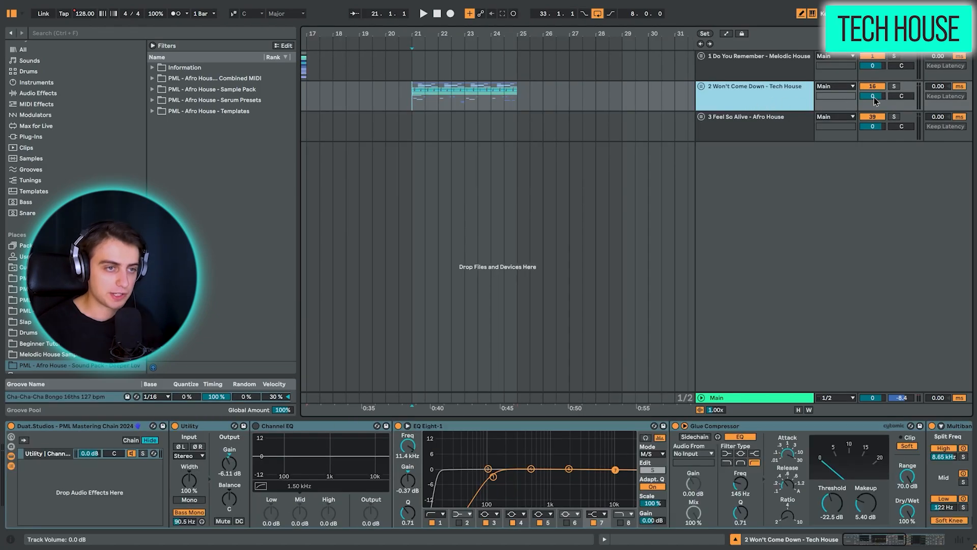
Solo the Won't Come Down - Tech House group and inspect its mastering chain from EQ Eight-1 through to the two Limiters
{"action": "left_click", "coordinate": [894, 87]}
{"action": "left_click", "coordinate": [464, 265]}
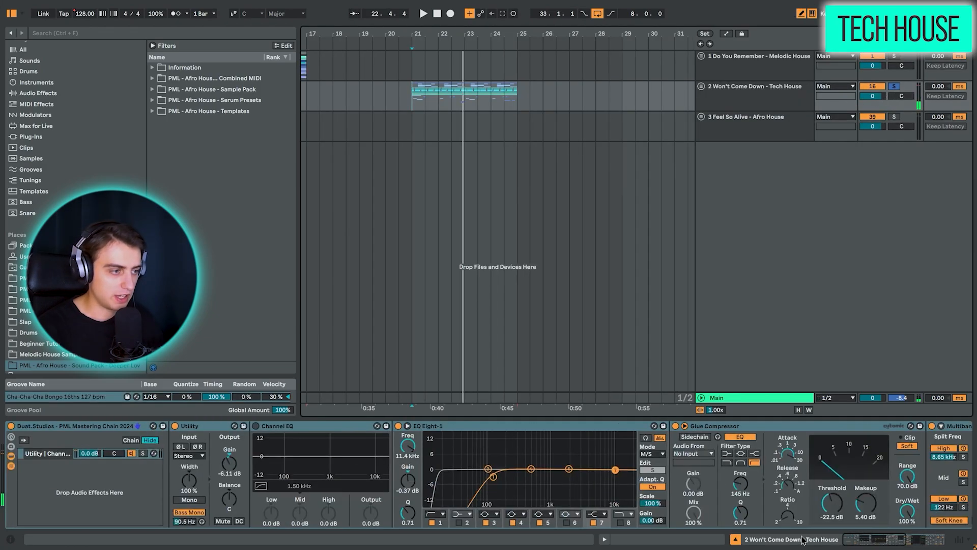
{"action": "left_click", "coordinate": [53, 427]}
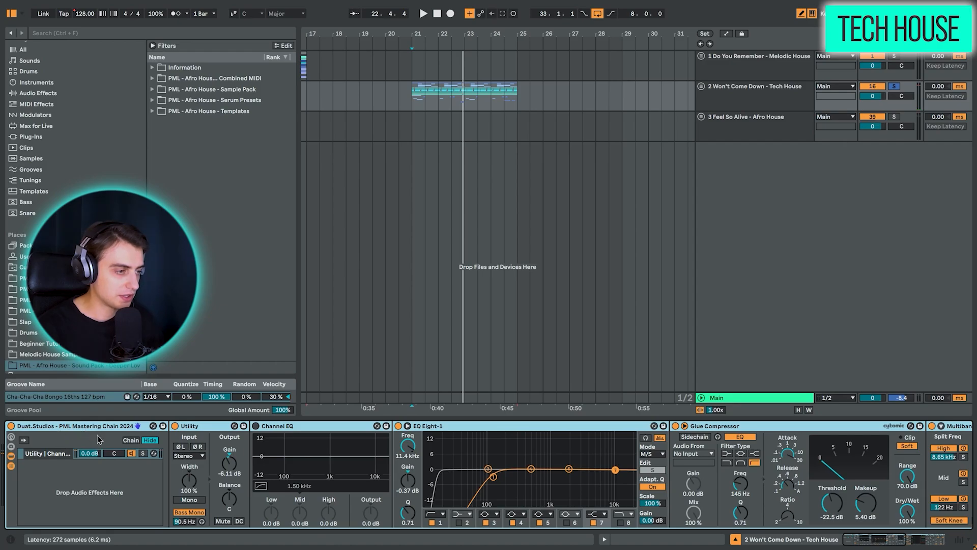
{"action": "left_click", "coordinate": [438, 428]}
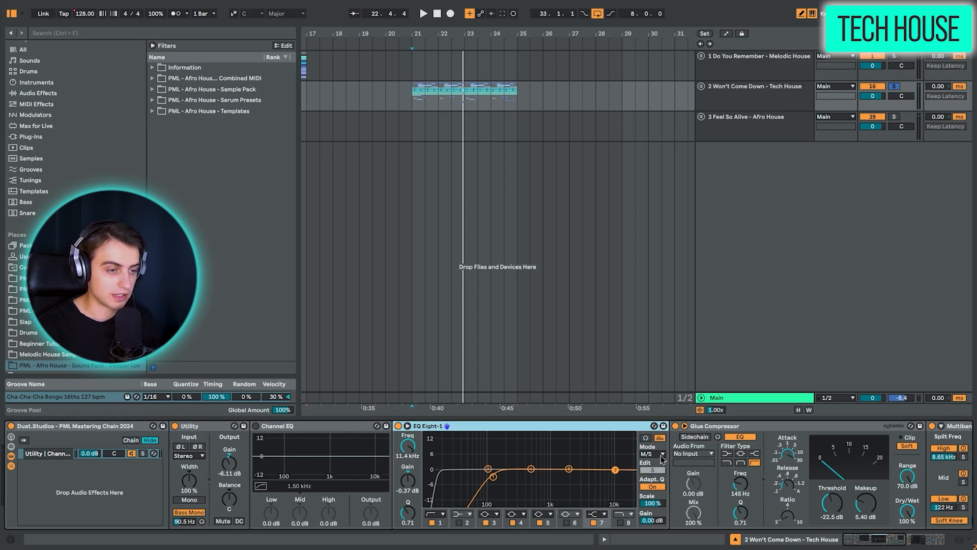
{"action": "left_click_drag", "start_coordinate": [892, 540], "coordinate": [944, 546]}
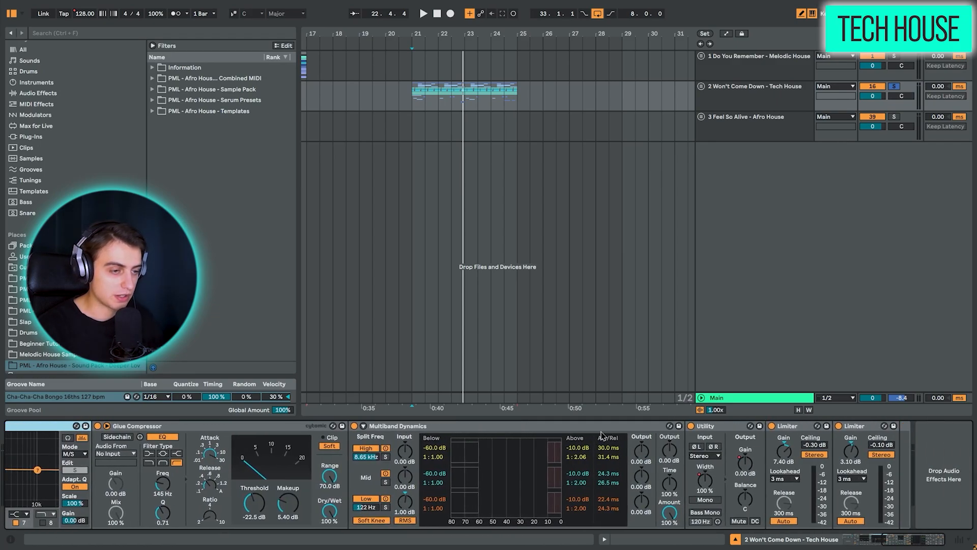
{"action": "left_click", "coordinate": [602, 435]}
{"action": "left_click", "coordinate": [801, 428]}
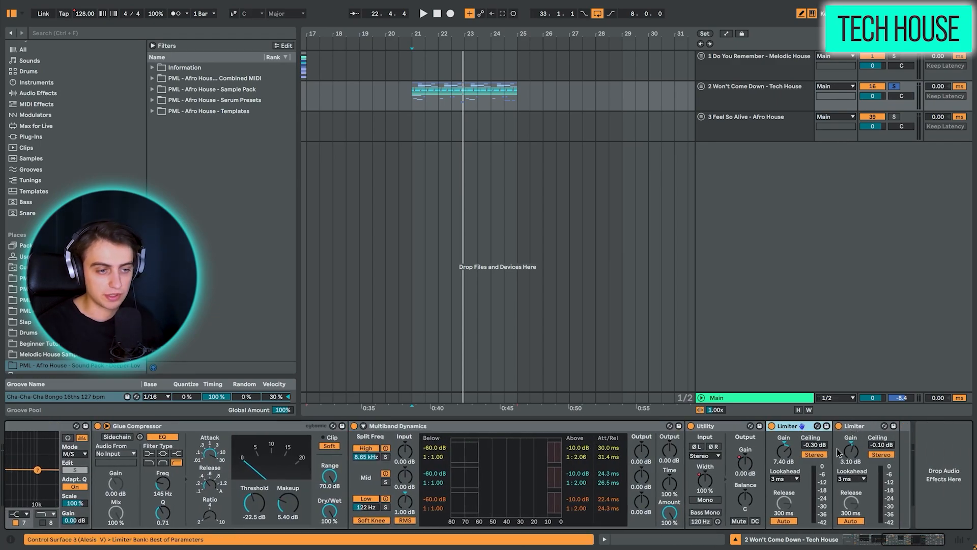
Select the Feel So Alive - Afro House section and loop it from bar 33 to 41
{"action": "left_click", "coordinate": [712, 132]}
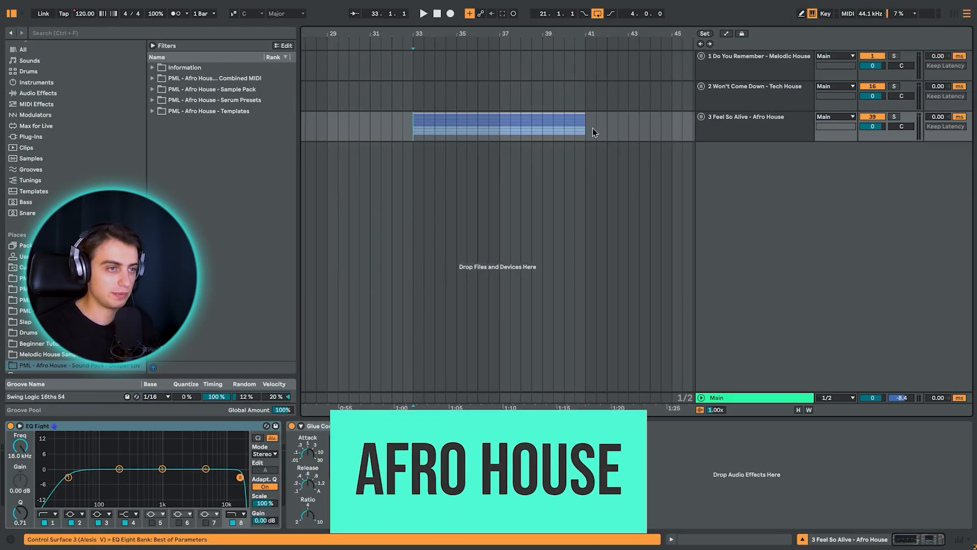
{"action": "left_click_drag", "start_coordinate": [593, 128], "coordinate": [604, 132]}
{"action": "key", "text": "ctrl+l"}
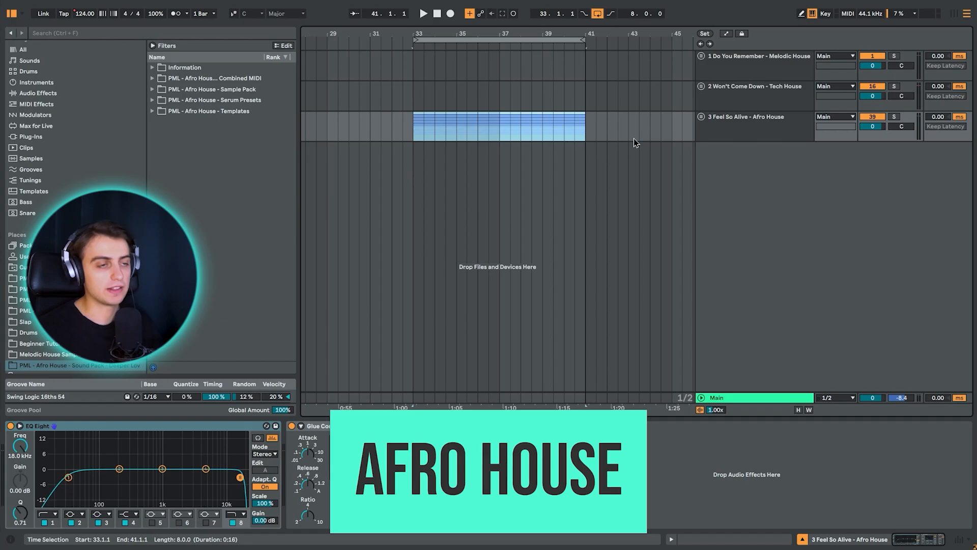
Unfold the Feel So Alive group, its SIDECHAIN track and KICK BASS group, and play the groove from bar 33
{"action": "left_click", "coordinate": [701, 117]}
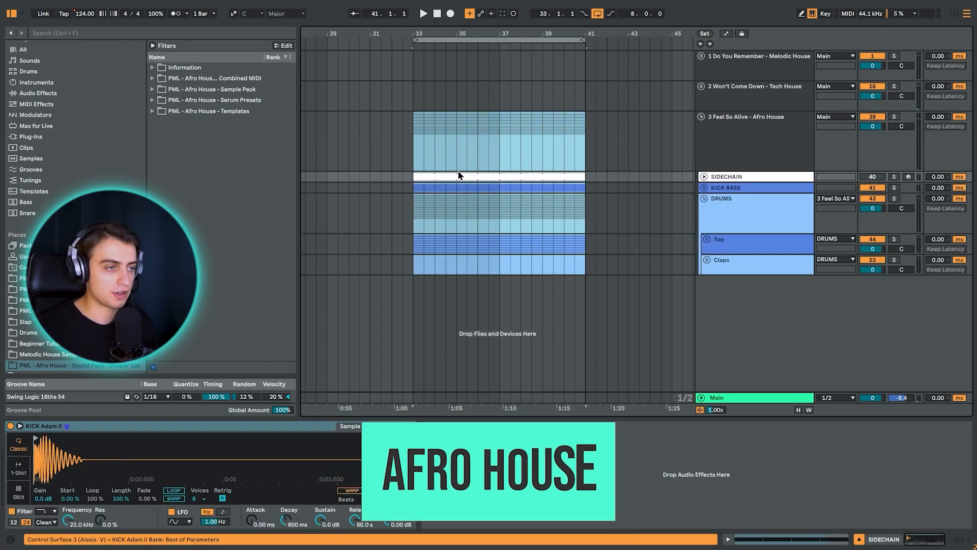
{"action": "left_click", "coordinate": [408, 152]}
{"action": "left_click", "coordinate": [704, 177]}
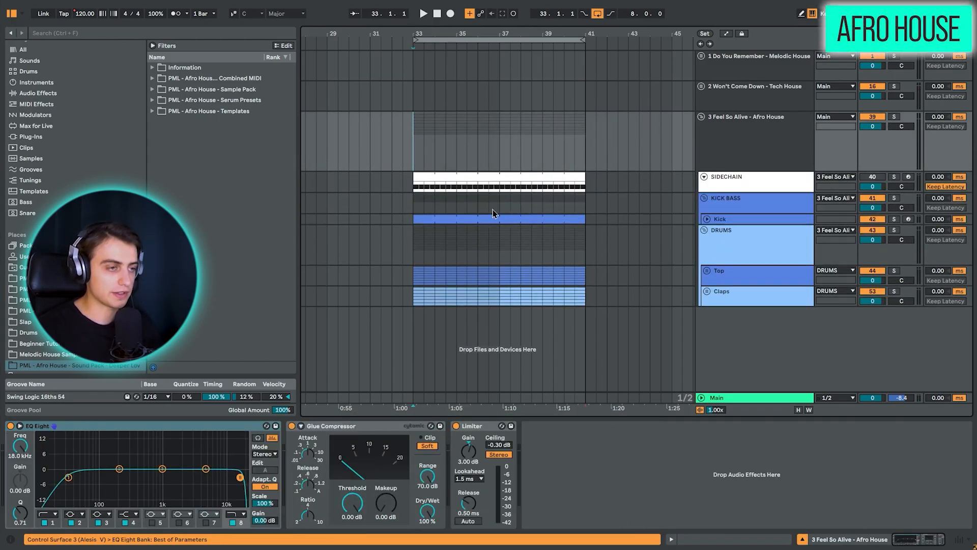
{"action": "left_click", "coordinate": [412, 191]}
{"action": "key", "text": "space"}
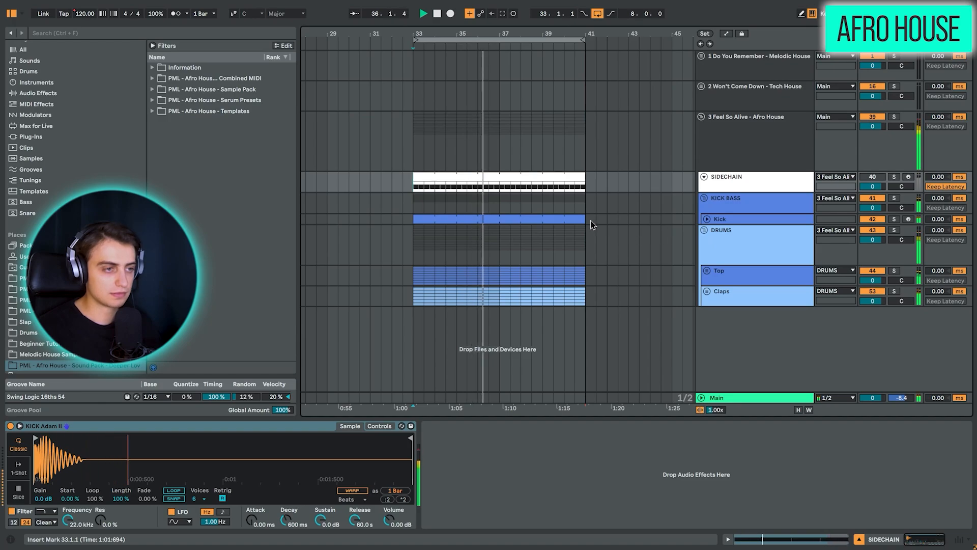
{"action": "key", "text": "space"}
Mute the Top and Claps groups, solo and unfold the Kick, and play it to inspect its EQ Eight curve
{"action": "left_click", "coordinate": [872, 271]}
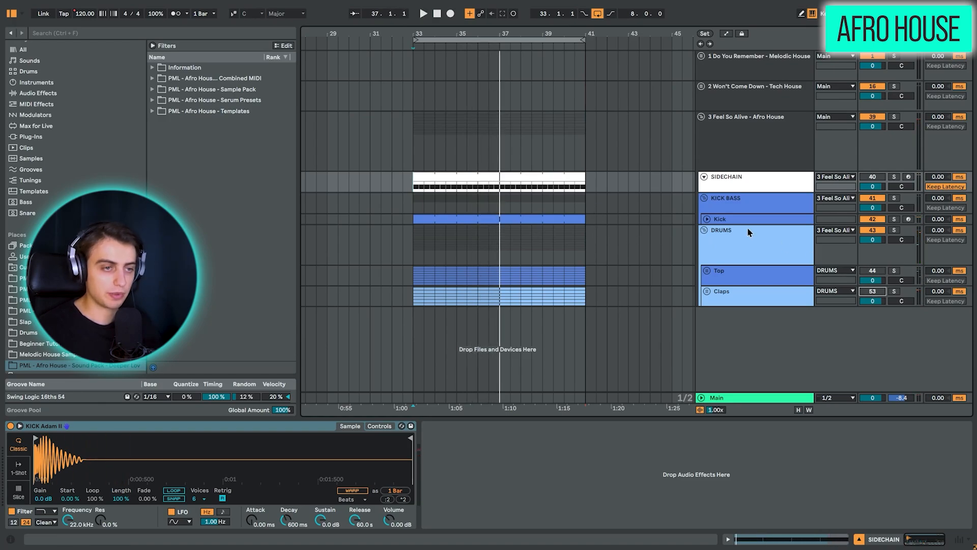
{"action": "left_click", "coordinate": [743, 220]}
{"action": "left_click", "coordinate": [707, 220]}
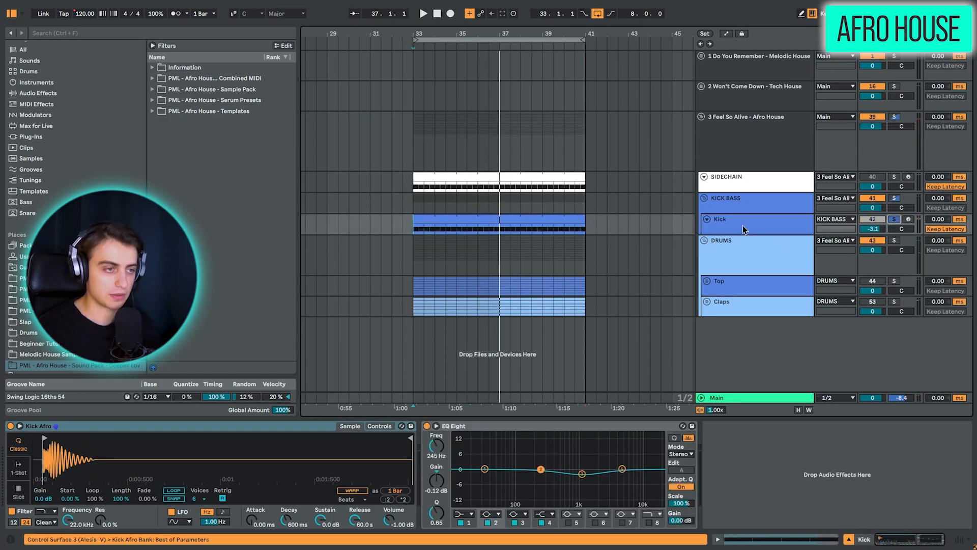
{"action": "key", "text": "space"}
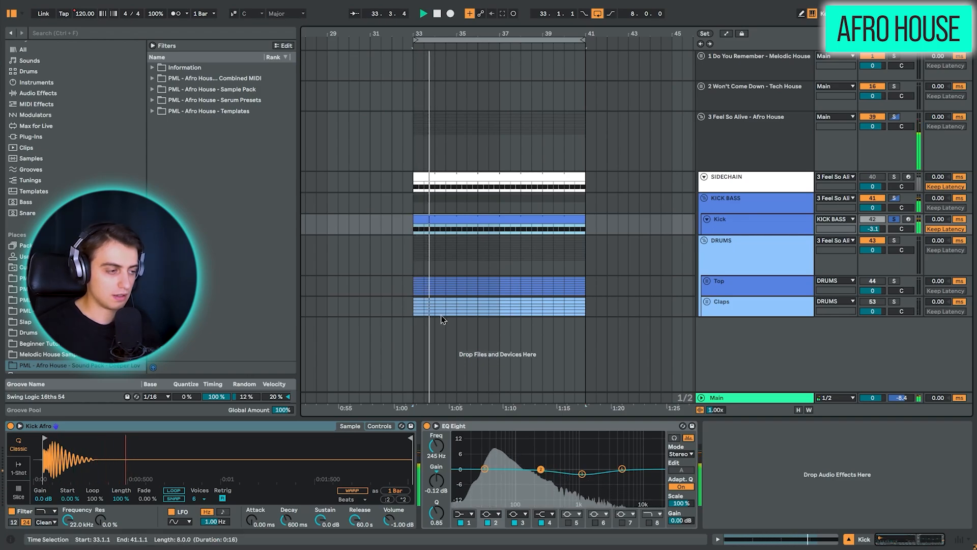
{"action": "left_click", "coordinate": [581, 473]}
Clear the Kick solo, play the groove with the Claps group active, and unfold it with its Claps track soloed and enlarged
{"action": "key", "text": "space"}
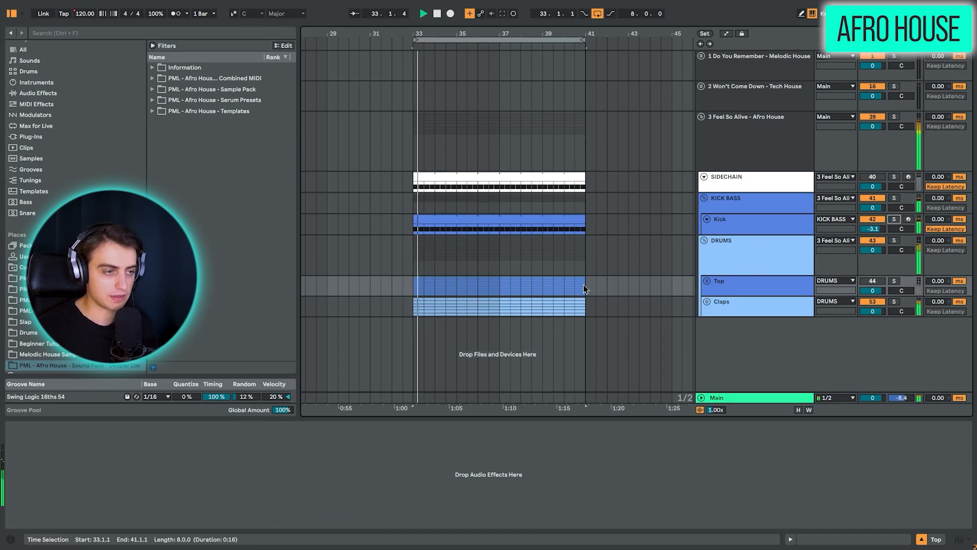
{"action": "left_click", "coordinate": [706, 303]}
{"action": "scroll", "coordinate": [474, 277], "scroll_direction": "down", "scroll_amount": 4}
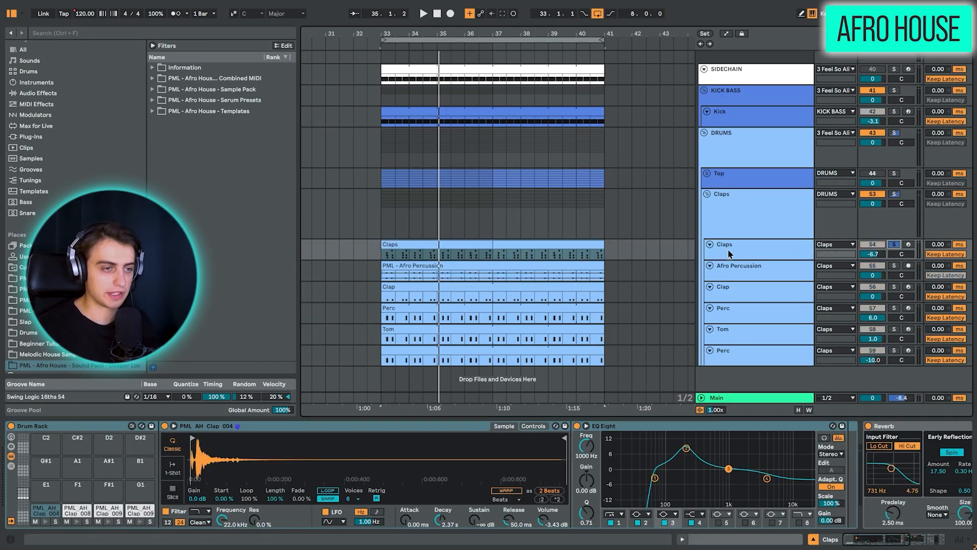
{"action": "left_click_drag", "start_coordinate": [728, 262], "coordinate": [728, 309]}
{"action": "left_click", "coordinate": [445, 270]}
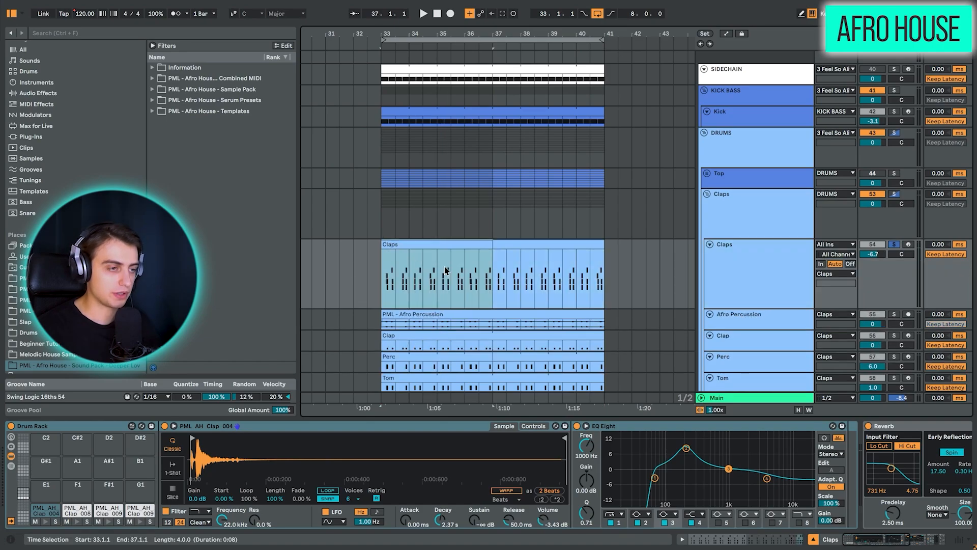
Play the soloed Claps track from bar 33 to examine its MIDI pattern
{"action": "key", "text": "shift+Tab"}
{"action": "key", "text": "shift+Tab"}
{"action": "left_click", "coordinate": [425, 305]}
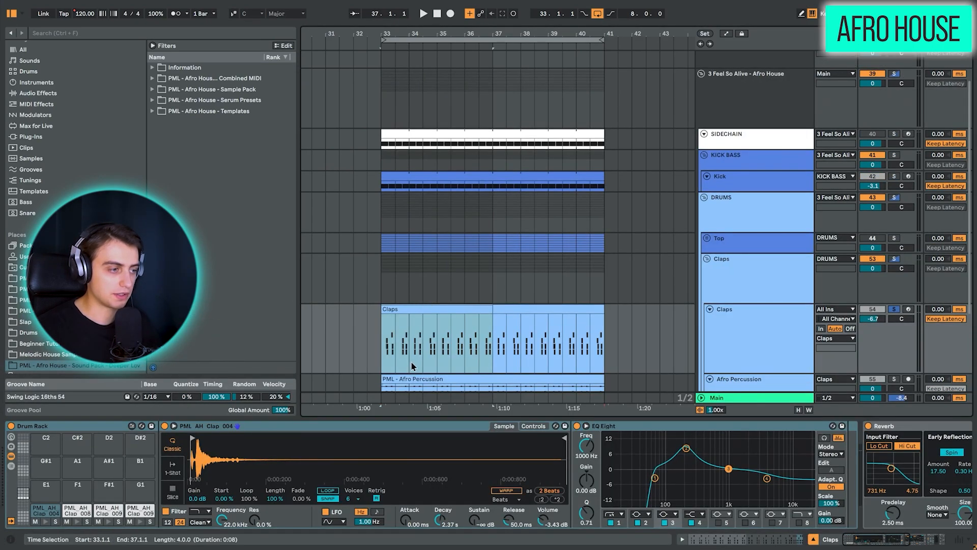
{"action": "scroll", "coordinate": [436, 299], "scroll_direction": "down", "scroll_amount": 3}
{"action": "key", "text": "z"}
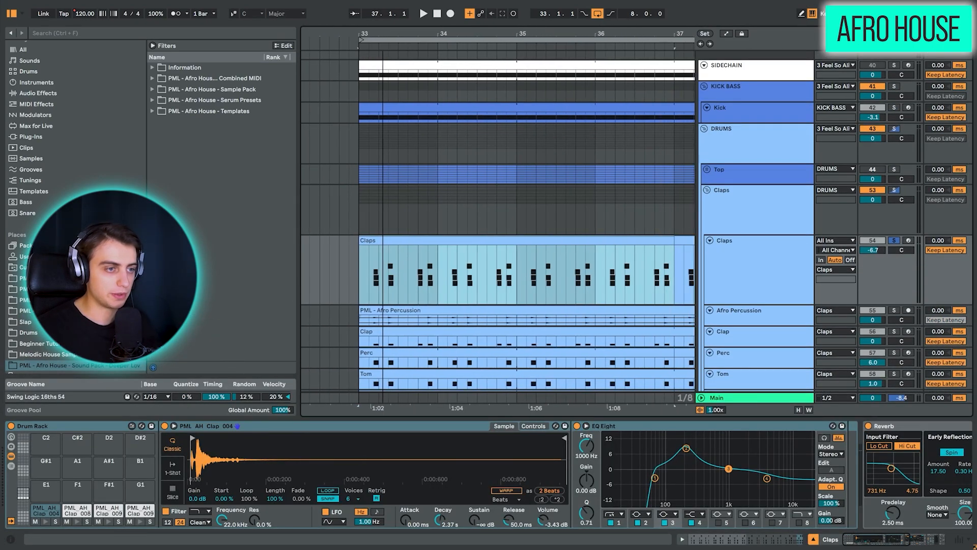
{"action": "key", "text": "space"}
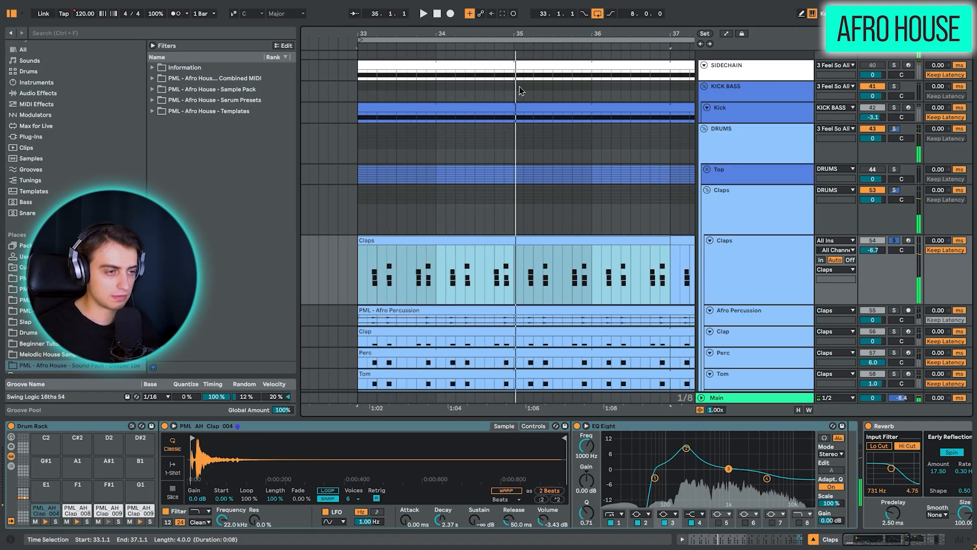
{"action": "key", "text": "space"}
Duplicate the Claps clip's first two beats from 33.1.1, and play the pattern alone and together with the soloed Kick
{"action": "left_click", "coordinate": [411, 258]}
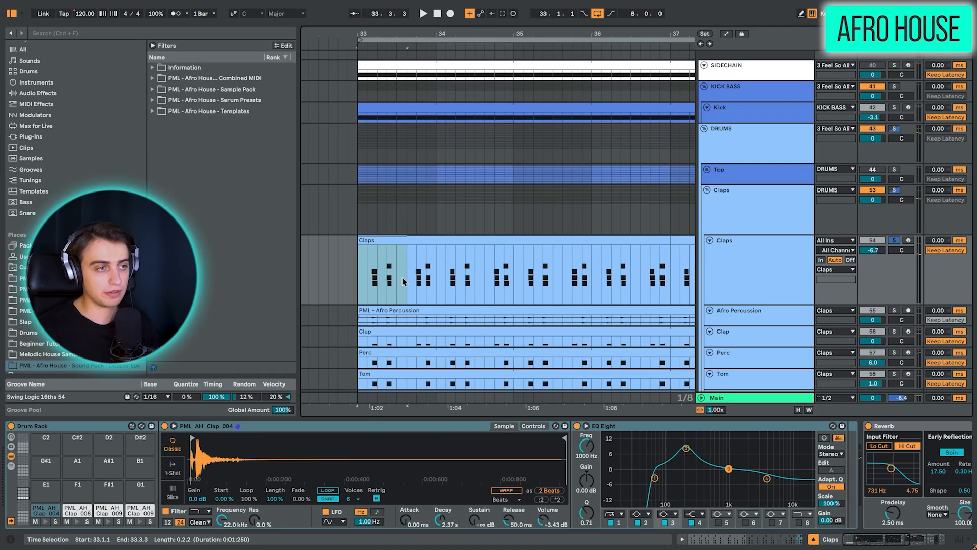
{"action": "key", "text": "ctrl+d"}
{"action": "left_click", "coordinate": [367, 241]}
{"action": "key", "text": "space"}
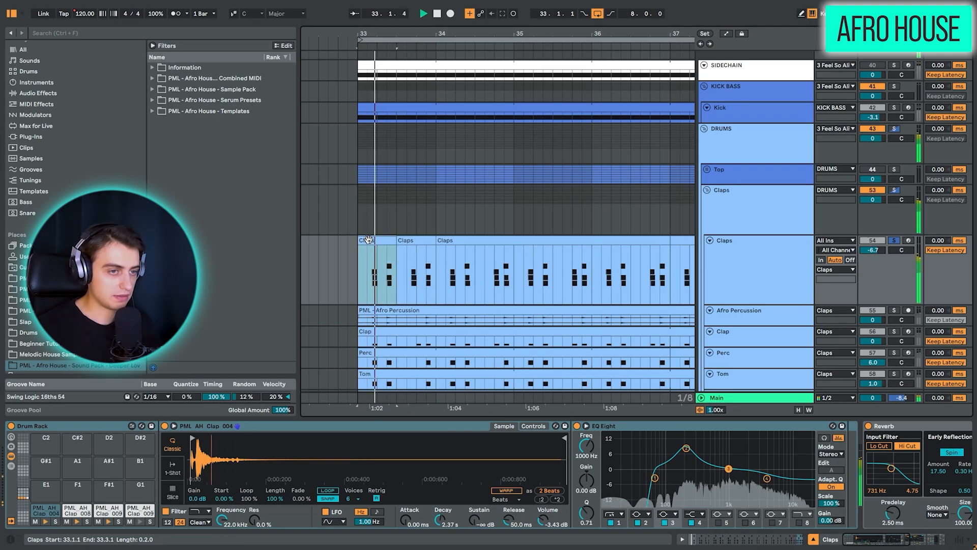
{"action": "key", "text": "space"}
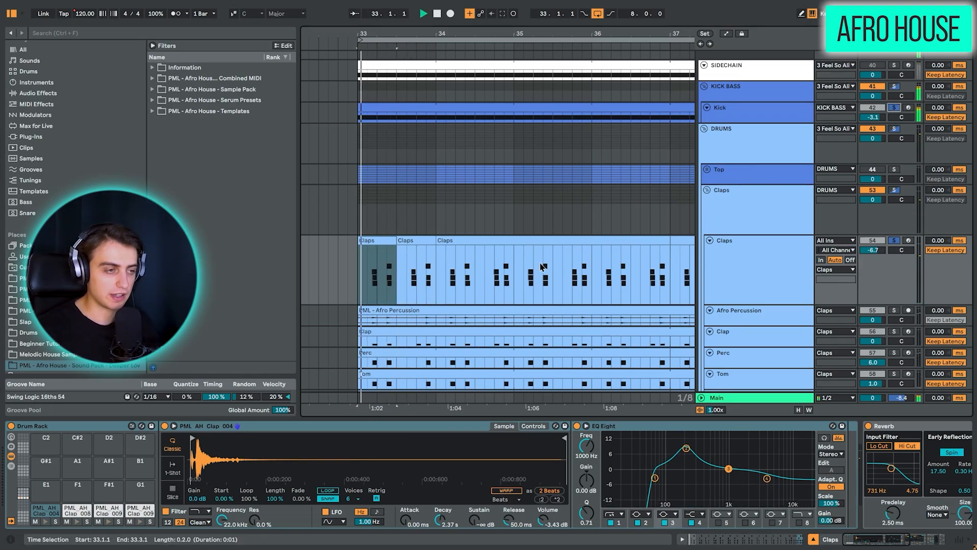
Undo the duplication in the Claps clip, play the original pattern from bar 33, and select the clip
{"action": "key", "text": "space"}
{"action": "key", "text": "ctrl+z"}
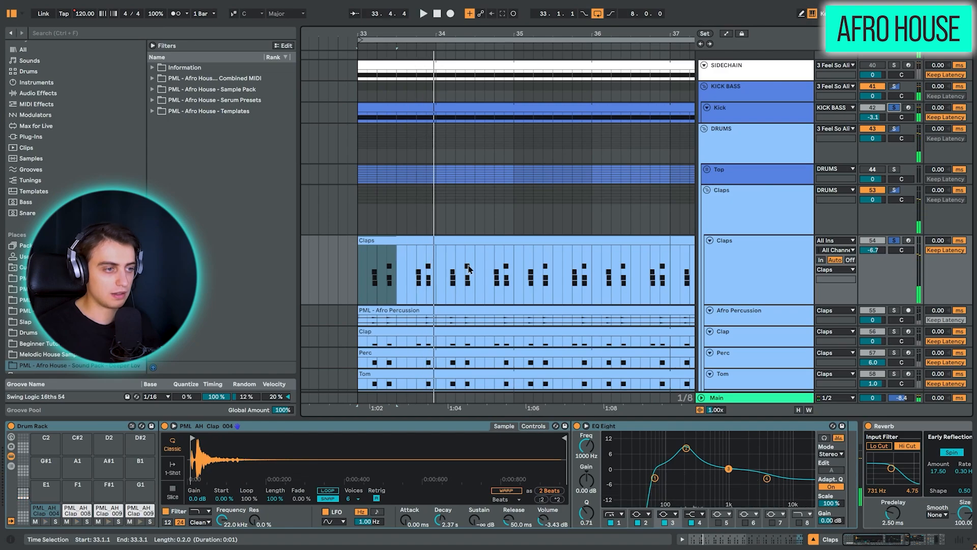
{"action": "left_click", "coordinate": [408, 278]}
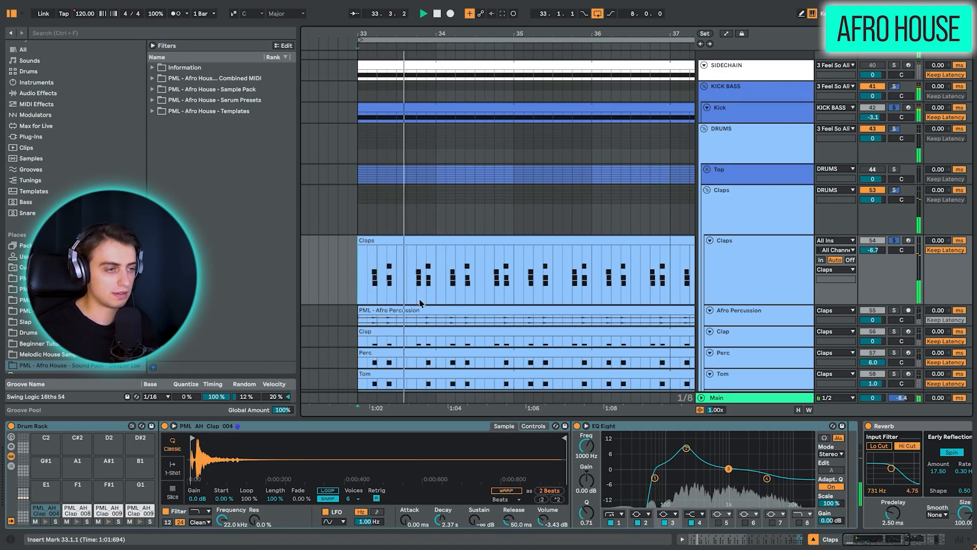
{"action": "key", "text": "space"}
{"action": "left_click", "coordinate": [412, 242]}
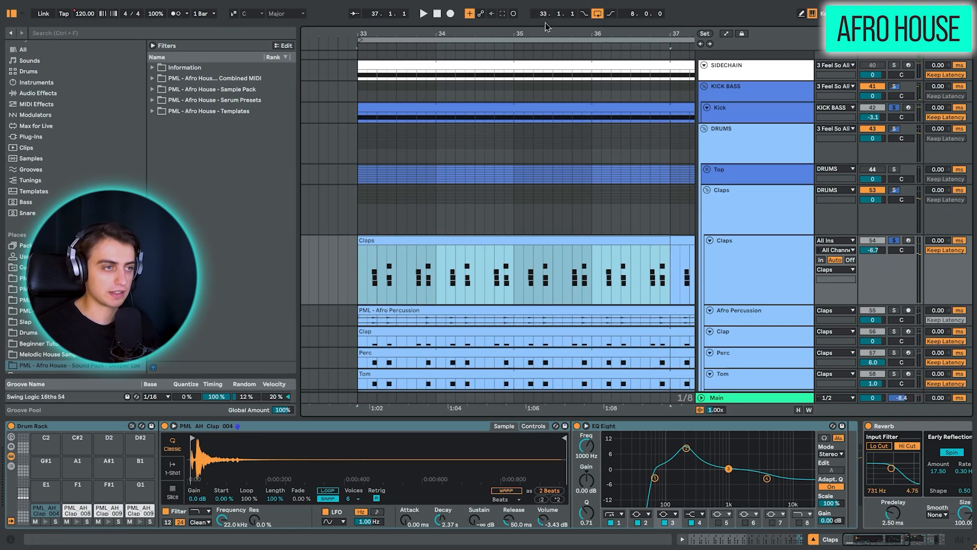
Clear the Claps track's solo and audition the Afro Percussion track on its own
{"action": "left_click_drag", "start_coordinate": [545, 31], "coordinate": [469, 29]}
{"action": "scroll", "coordinate": [898, 202], "scroll_direction": "down", "scroll_amount": 2}
{"action": "left_click", "coordinate": [896, 196]}
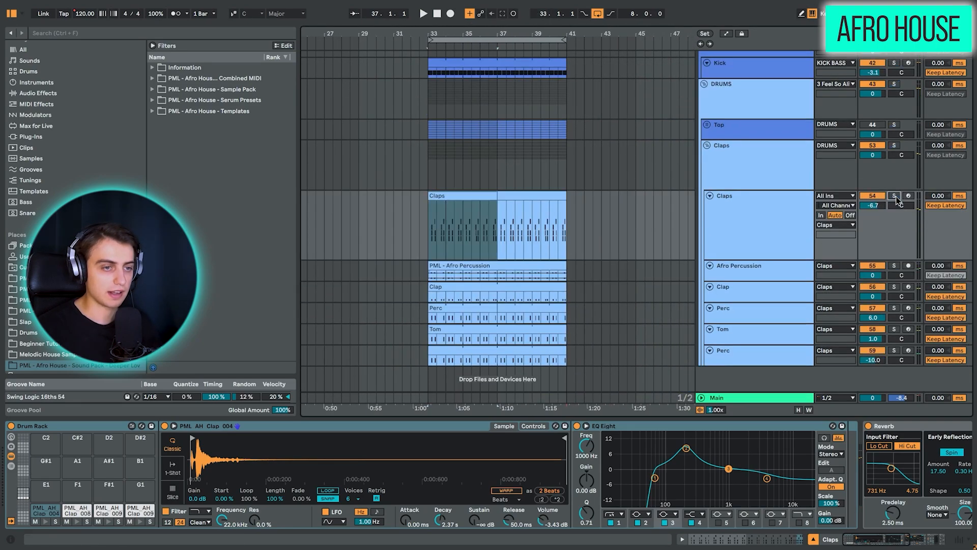
{"action": "left_click", "coordinate": [804, 273]}
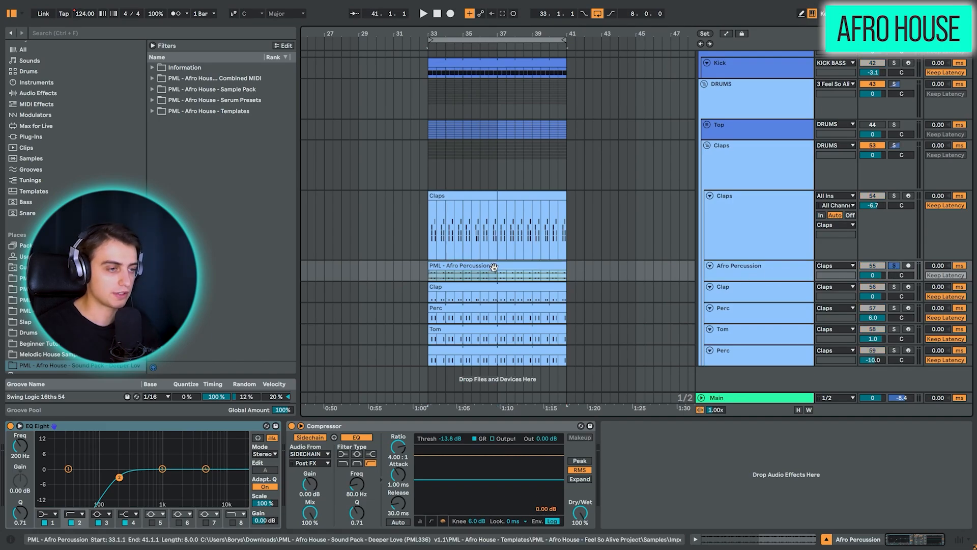
{"action": "key", "text": "space"}
Audition the Clap, Perc and Tom layers of the Claps group one after another, each soloed
{"action": "left_click", "coordinate": [894, 287]}
{"action": "left_click", "coordinate": [728, 294]}
{"action": "key", "text": "space"}
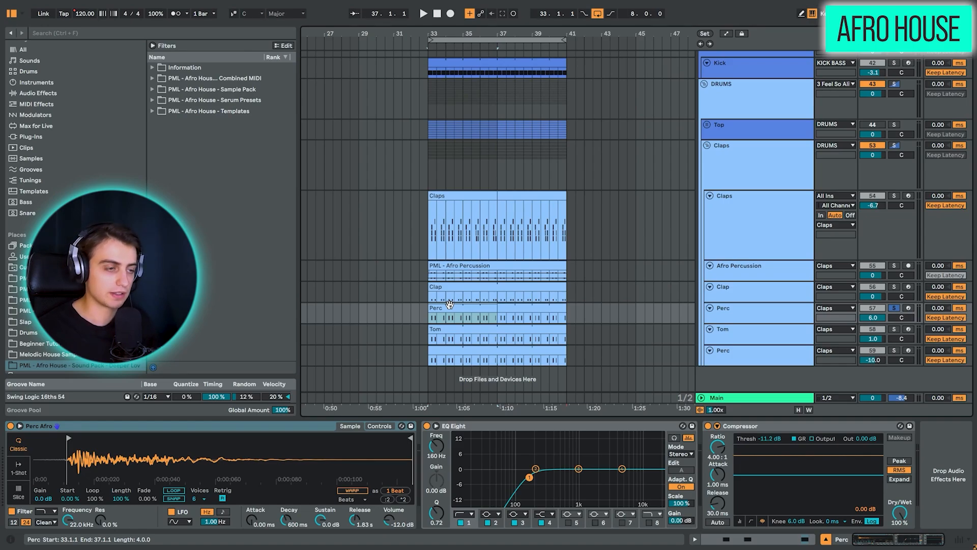
{"action": "key", "text": "space"}
{"action": "key", "text": "Down"}
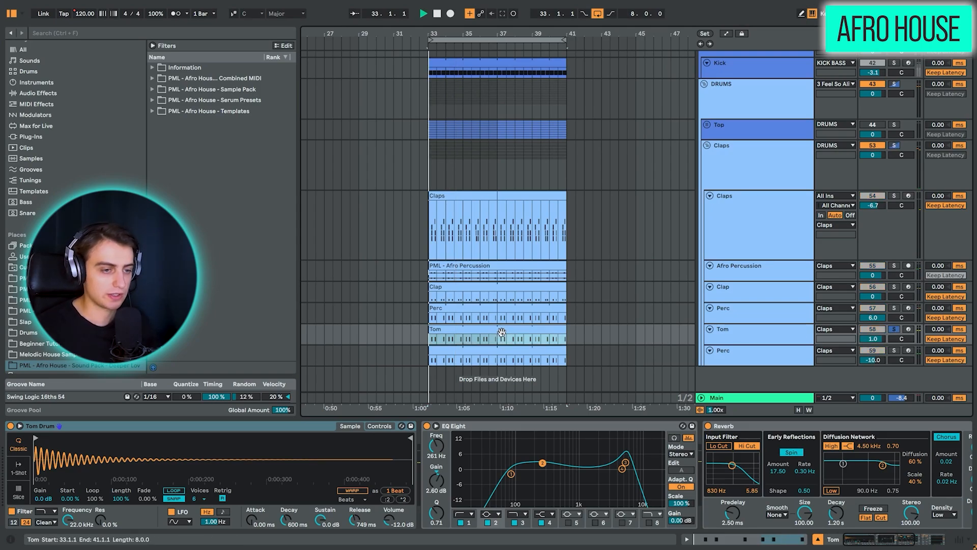
Audition the last Perc layer soloed, and play the whole Claps group together from bar 33
{"action": "left_click", "coordinate": [895, 350]}
{"action": "left_click", "coordinate": [527, 355]}
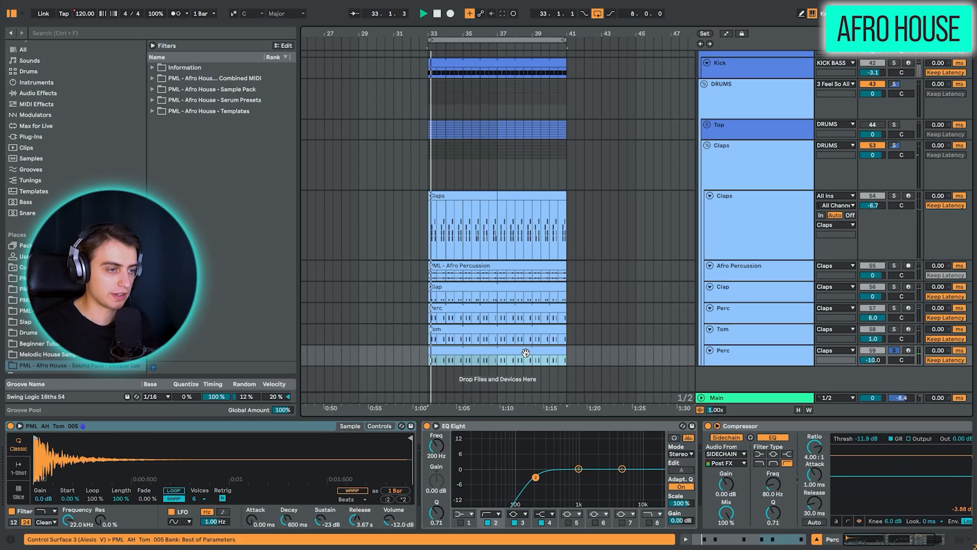
{"action": "scroll", "coordinate": [853, 253], "scroll_direction": "up", "scroll_amount": 5}
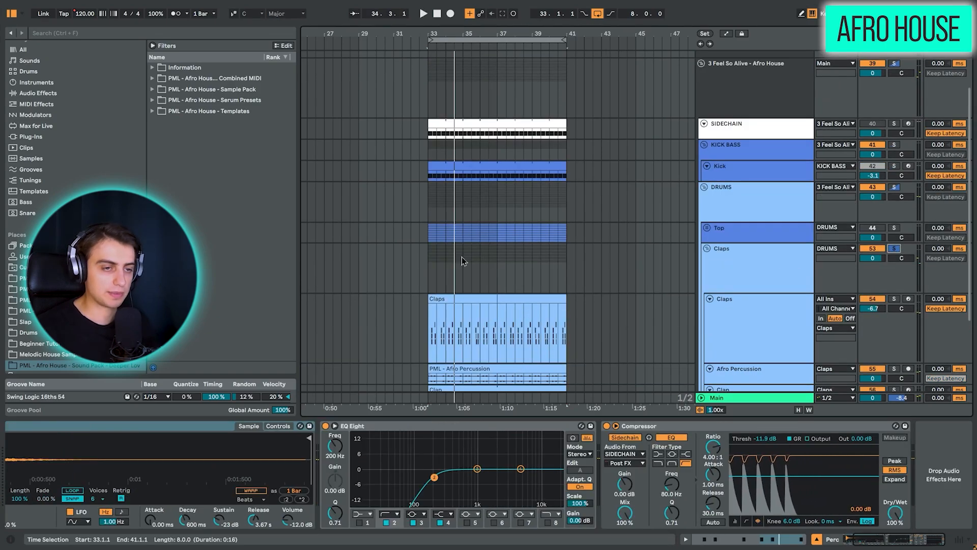
{"action": "left_click", "coordinate": [422, 275]}
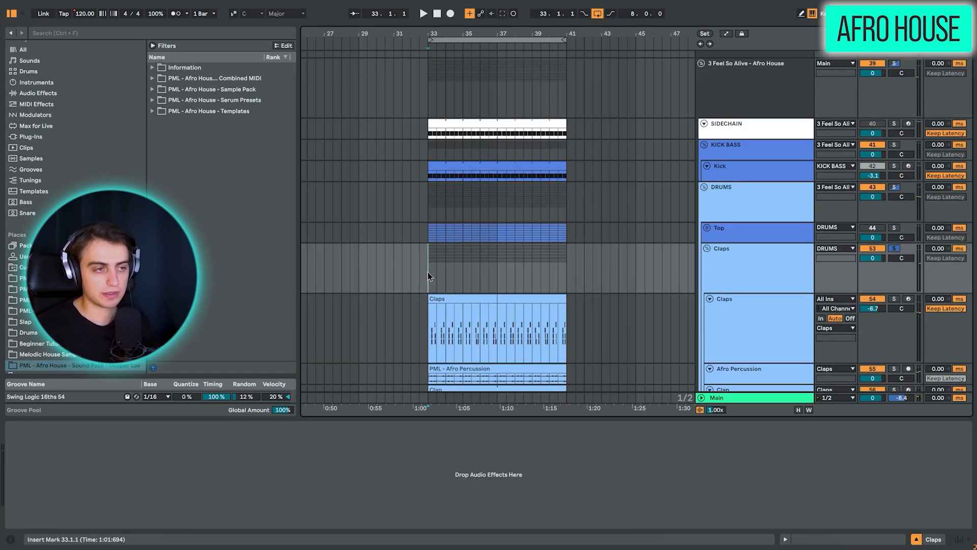
{"action": "key", "text": "space"}
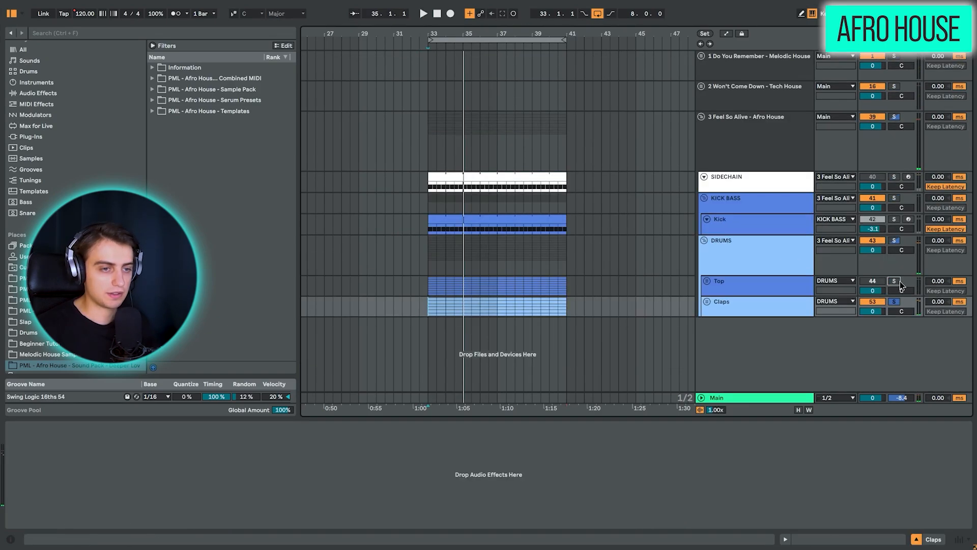
Solo and unfold the Top group, and play all its layers together from bar 33
{"action": "left_click", "coordinate": [896, 281]}
{"action": "left_click", "coordinate": [707, 281]}
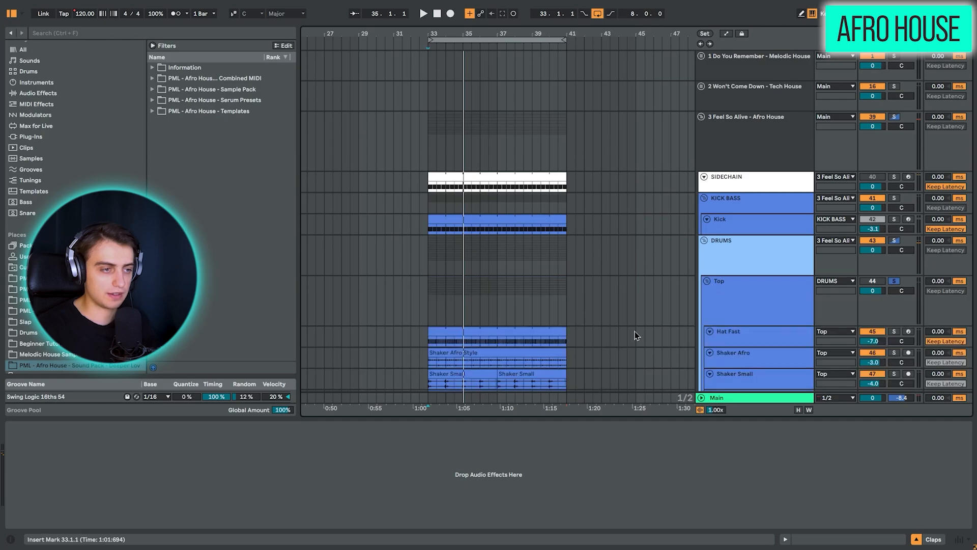
{"action": "scroll", "coordinate": [637, 335], "scroll_direction": "down", "scroll_amount": 5}
{"action": "left_click", "coordinate": [426, 163]}
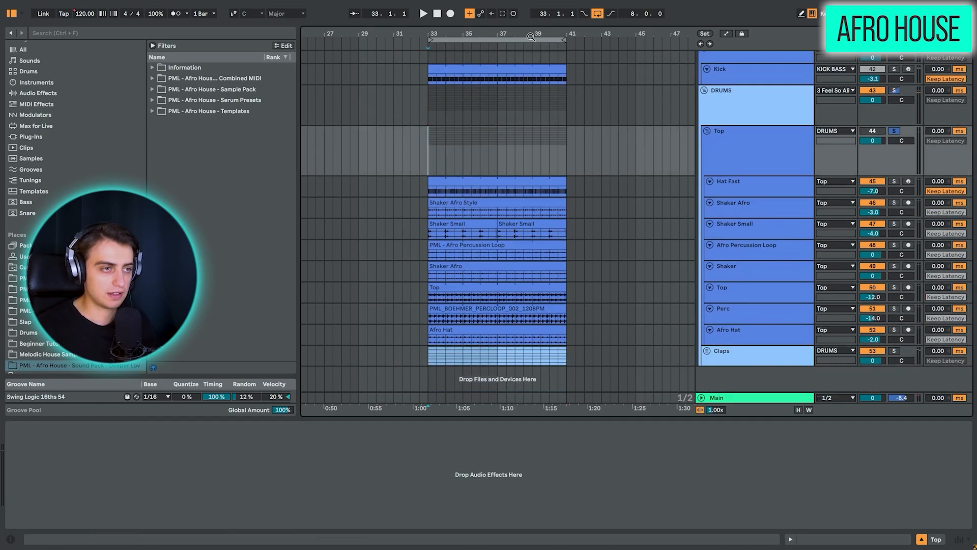
{"action": "left_click_drag", "start_coordinate": [531, 37], "coordinate": [530, 153]}
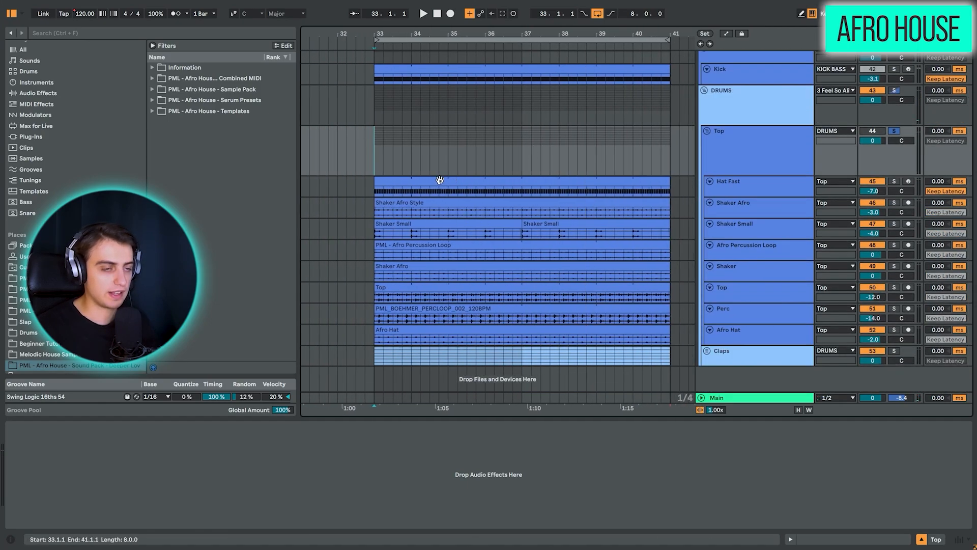
{"action": "key", "text": "space"}
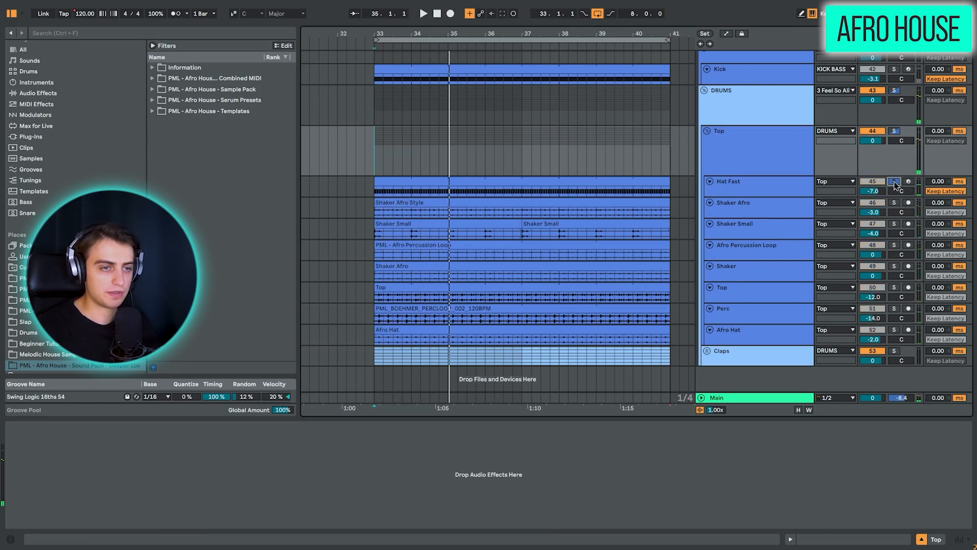
Play the soloed Hat Fast track to inspect its EQ Eight and sidechain Compressor, and open its MIDI clip to view the notes and velocities
{"action": "left_click", "coordinate": [727, 186]}
{"action": "key", "text": "space"}
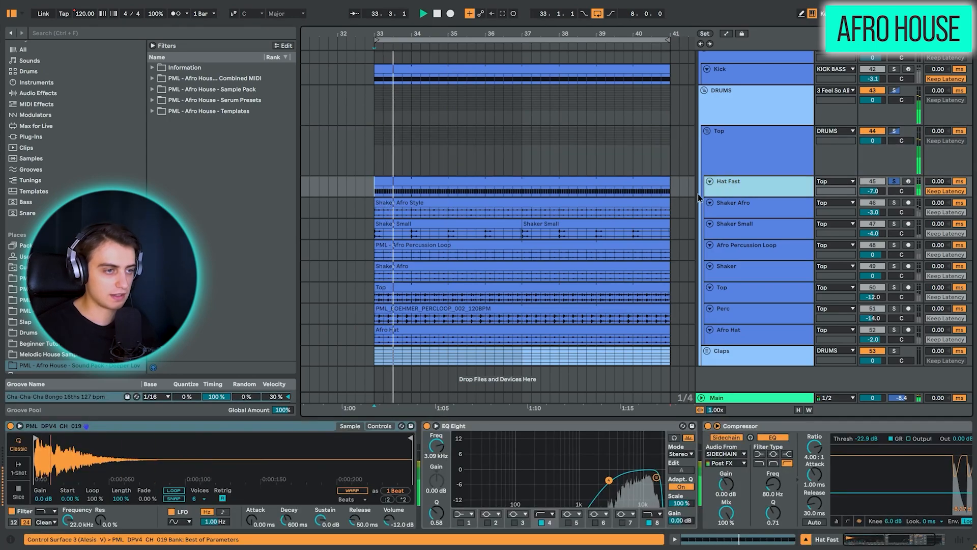
{"action": "left_click", "coordinate": [910, 543]}
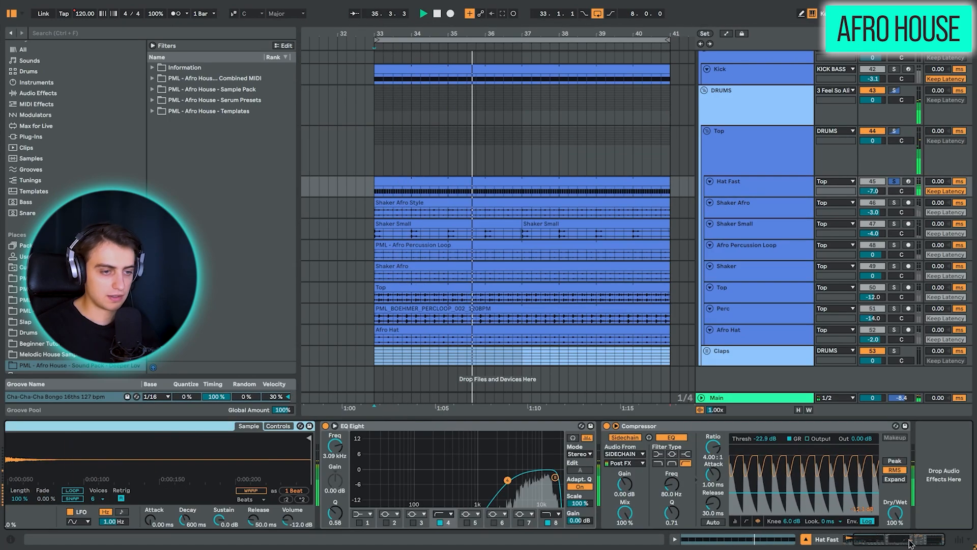
{"action": "left_click", "coordinate": [865, 426]}
{"action": "scroll", "coordinate": [865, 428], "scroll_direction": "left", "scroll_amount": 4}
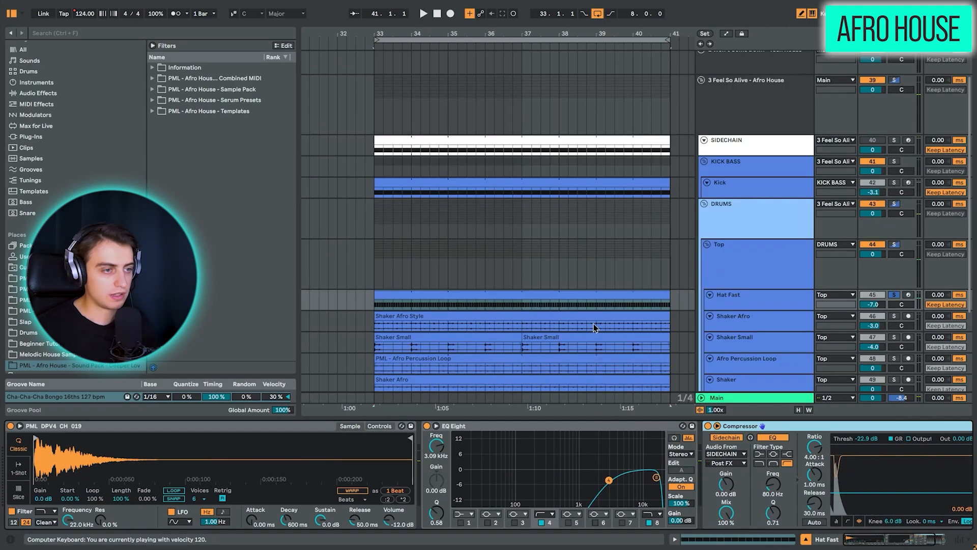
{"action": "left_click", "coordinate": [580, 298]}
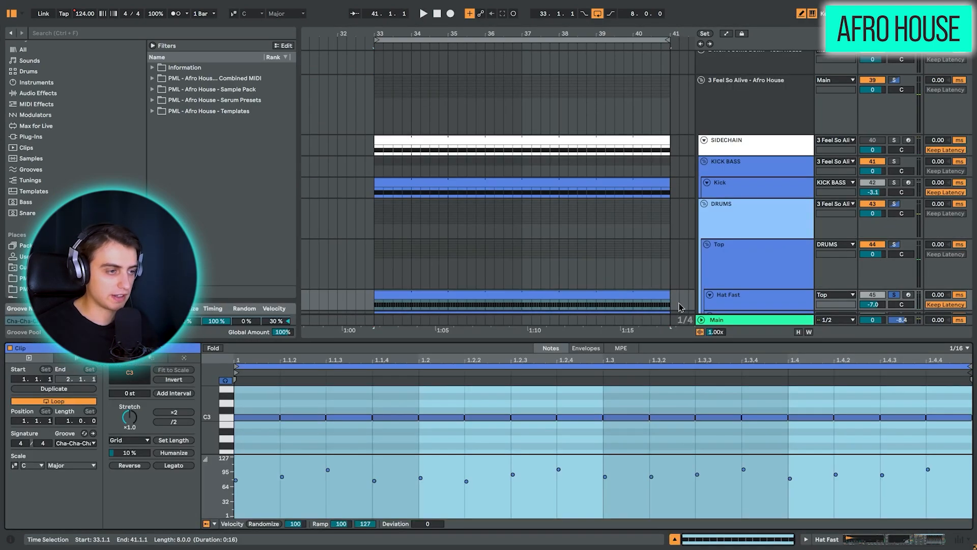
Solo and play the Shaker Afro track, and enlarge it to examine its waveform
{"action": "left_click", "coordinate": [899, 319]}
{"action": "key", "text": "space"}
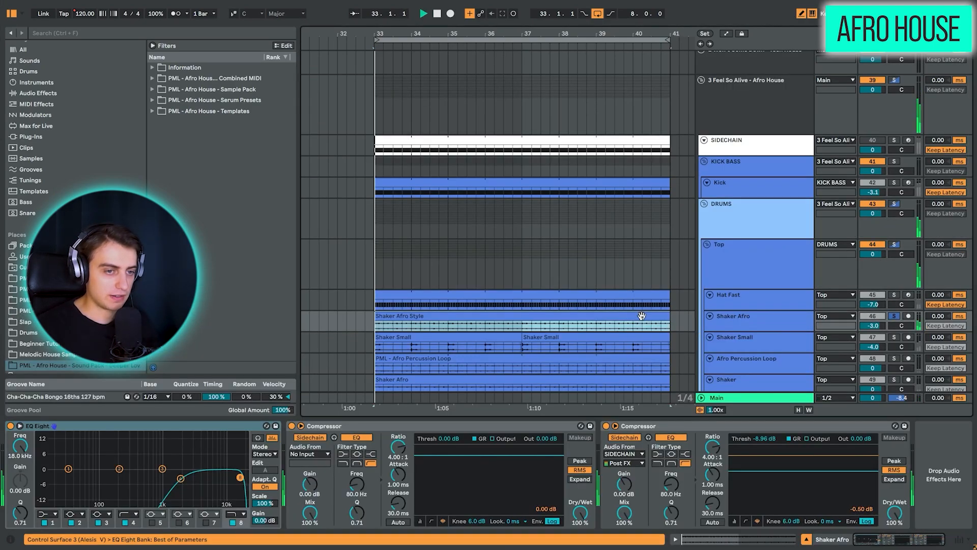
{"action": "left_click", "coordinate": [730, 328]}
{"action": "left_click_drag", "start_coordinate": [730, 330], "coordinate": [730, 389]}
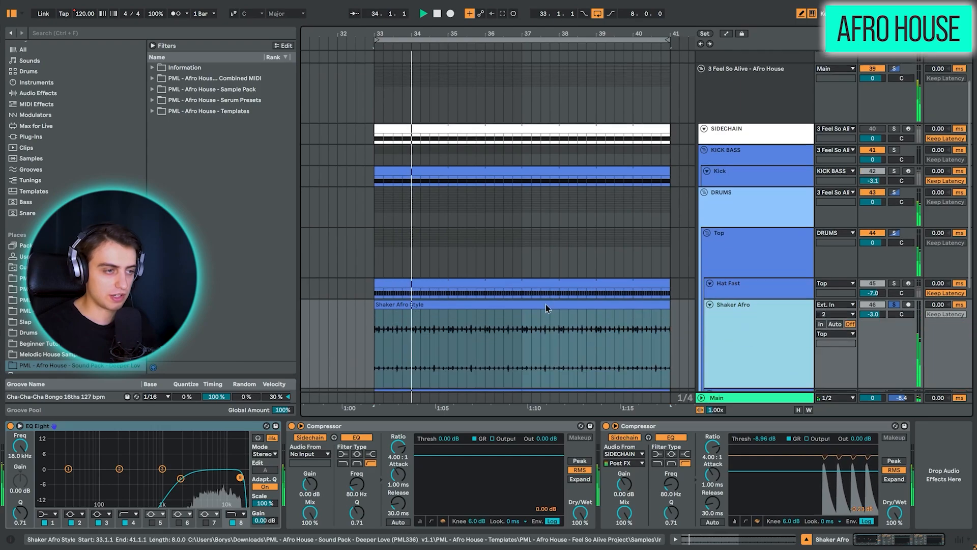
{"action": "scroll", "coordinate": [468, 147], "scroll_direction": "down", "scroll_amount": 4}
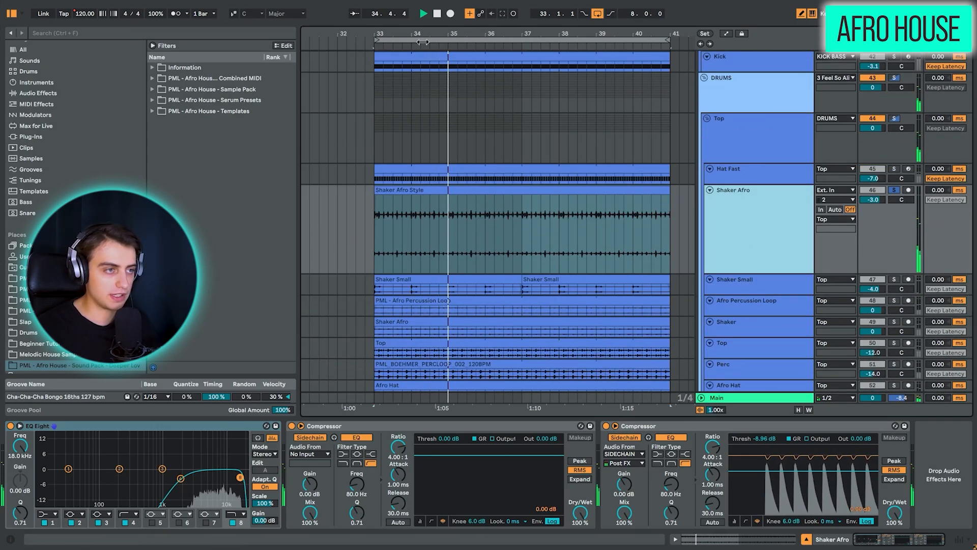
{"action": "scroll", "coordinate": [635, 243], "scroll_direction": "up", "scroll_amount": 1}
Enlarge the Shaker Small track, play it soloed, and highlight its first bar from 33 to 34
{"action": "left_click", "coordinate": [748, 290]}
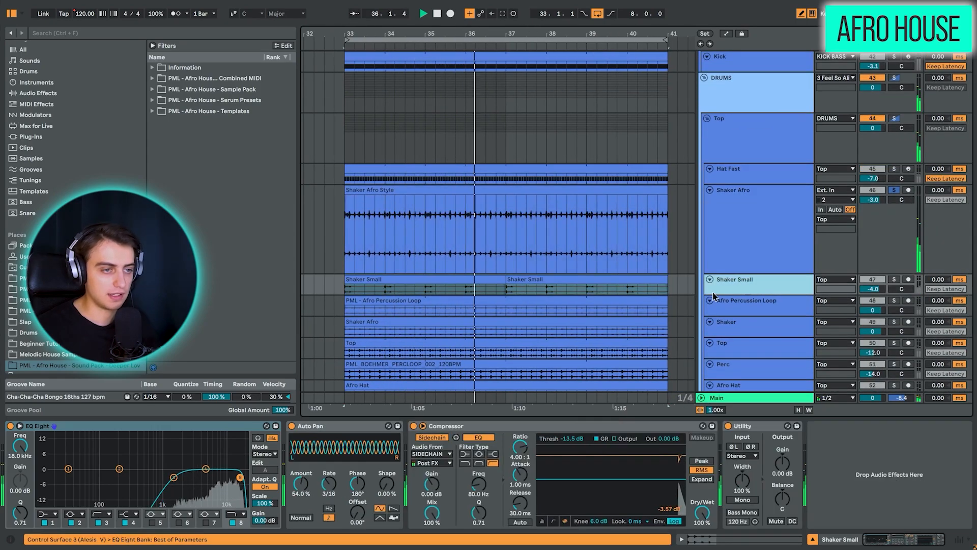
{"action": "left_click", "coordinate": [710, 280]}
{"action": "left_click", "coordinate": [358, 278]}
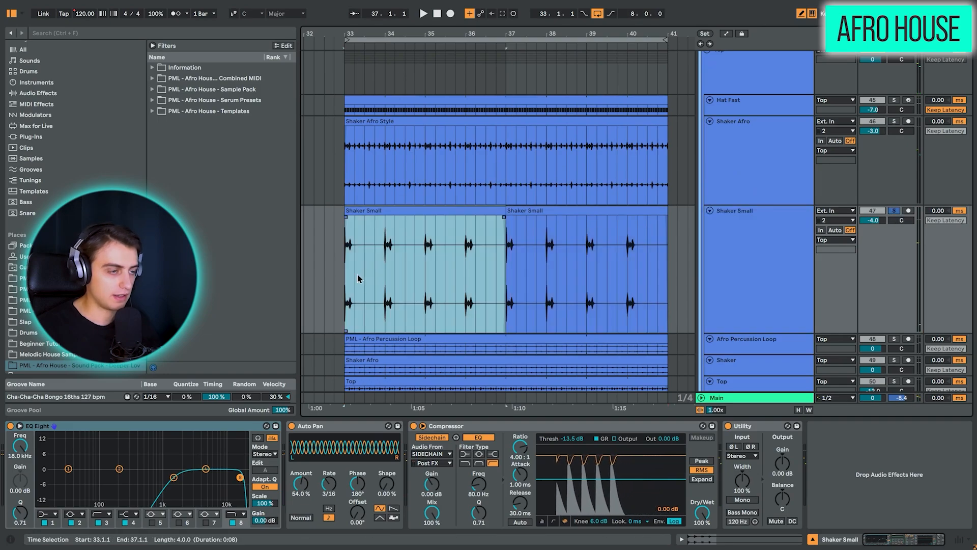
{"action": "key", "text": "space"}
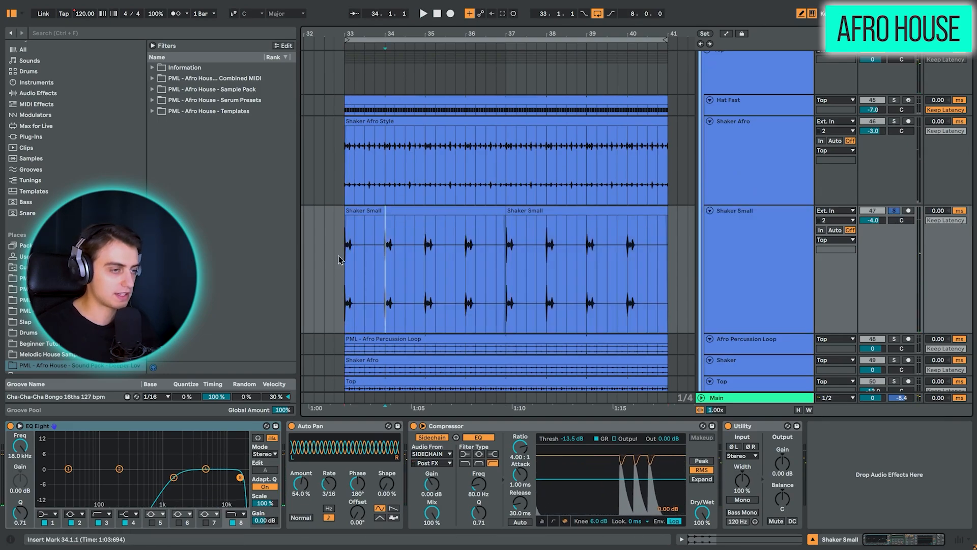
{"action": "left_click_drag", "start_coordinate": [343, 260], "coordinate": [382, 271]}
{"action": "scroll", "coordinate": [383, 270], "scroll_direction": "down", "scroll_amount": 2}
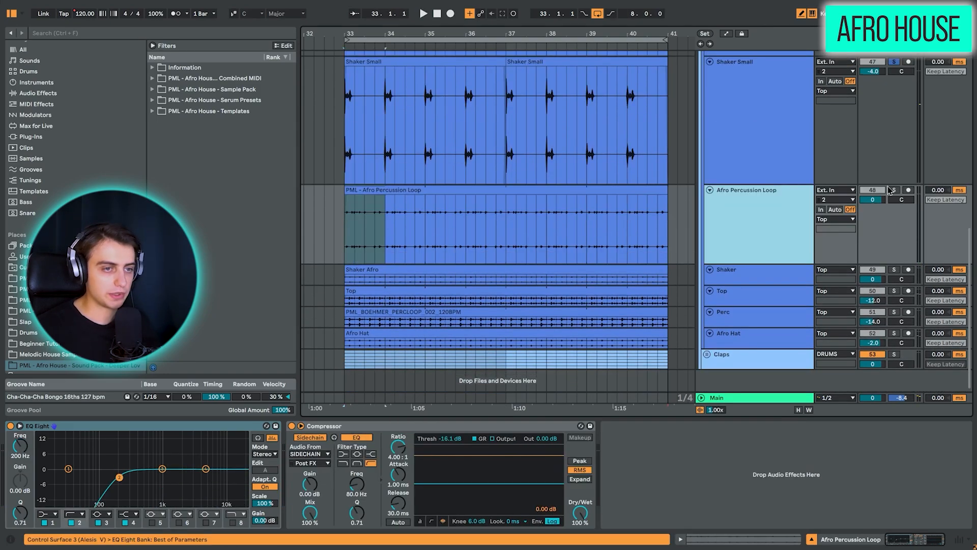
Solo the Afro Percussion Loop track and play its clip from bar 33
{"action": "left_click", "coordinate": [894, 190]}
{"action": "left_click", "coordinate": [458, 187]}
{"action": "key", "text": "space"}
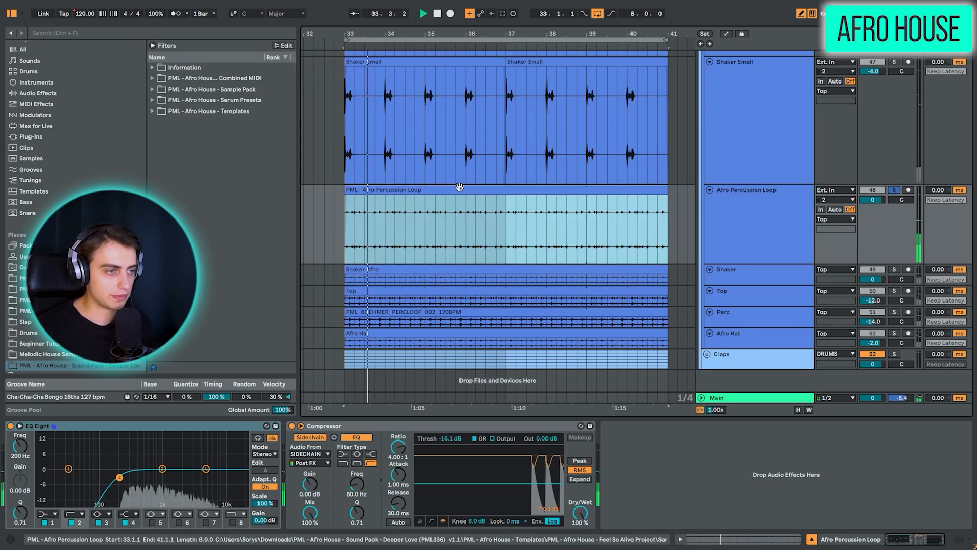
Enlarge and play the soloed Shaker track, and compare it with the soloed Shaker Afro track
{"action": "left_click", "coordinate": [714, 281]}
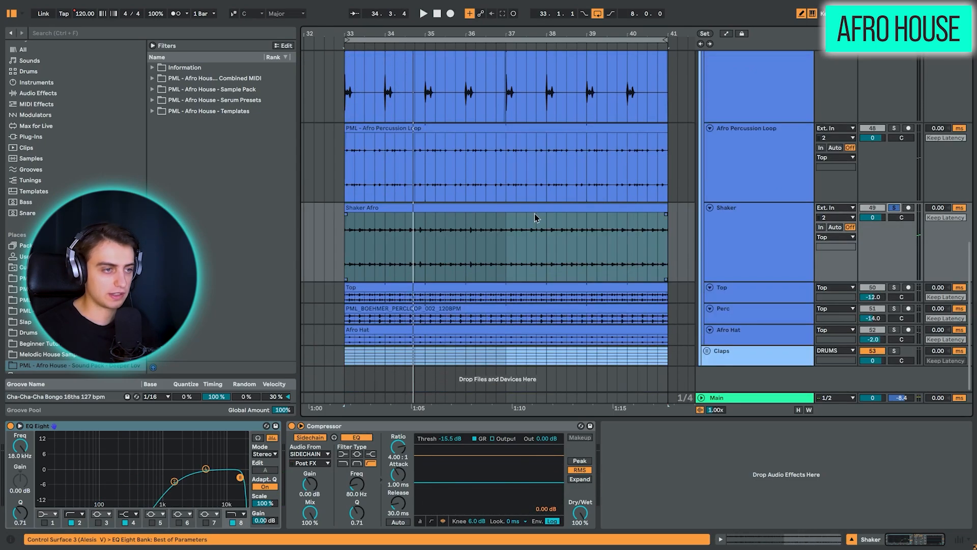
{"action": "left_click", "coordinate": [534, 209]}
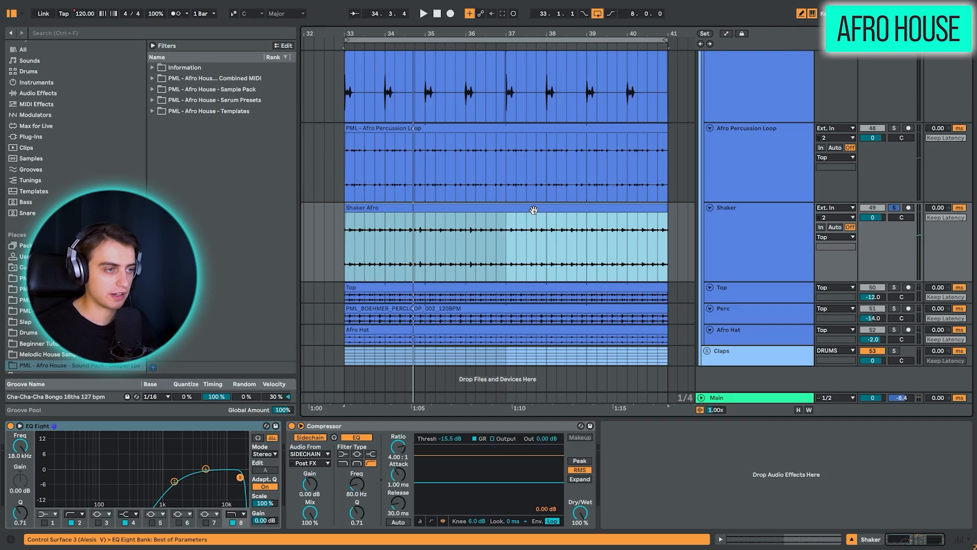
{"action": "scroll", "coordinate": [606, 209], "scroll_direction": "up", "scroll_amount": 6}
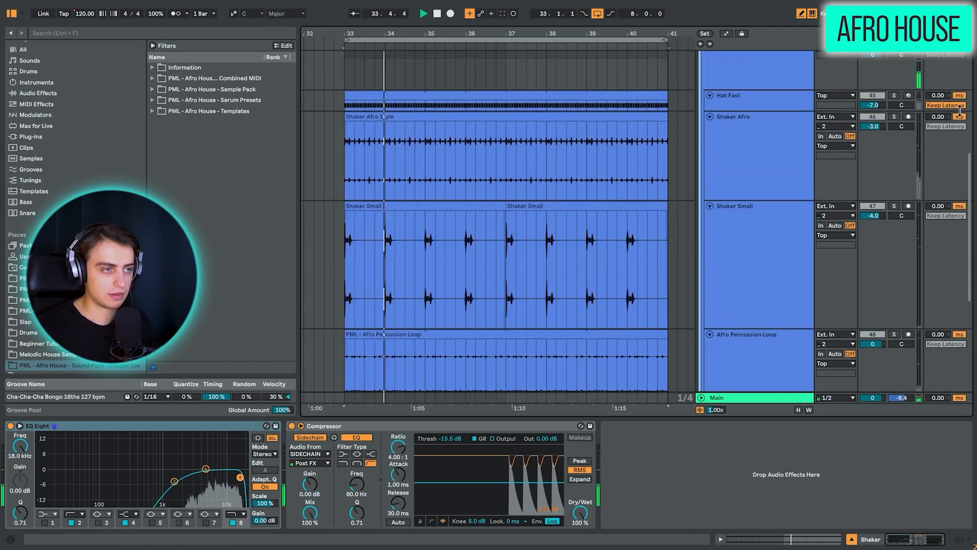
{"action": "left_click", "coordinate": [894, 118]}
{"action": "left_click", "coordinate": [578, 197]}
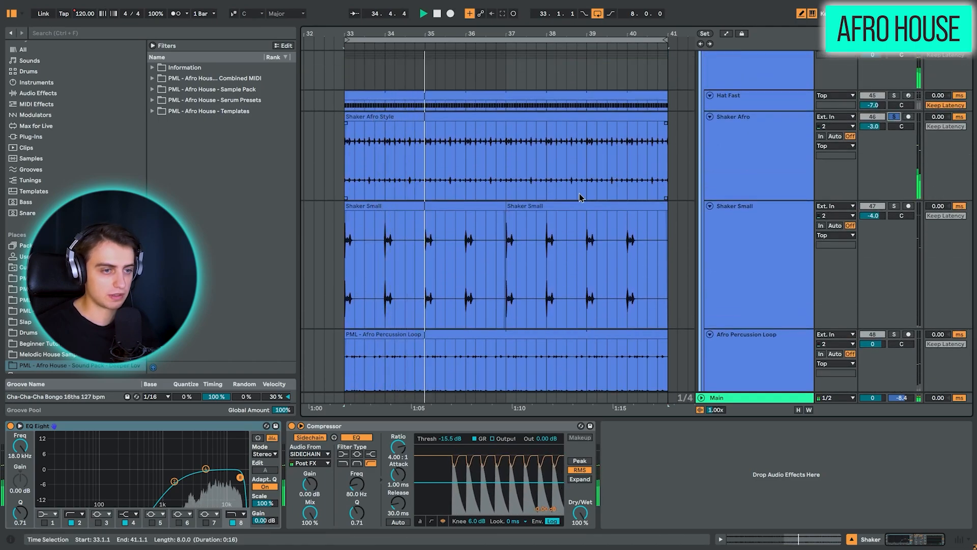
Solo the Top loop track inside the Top group and play it to examine its waveform and sidechain Compressor
{"action": "scroll", "coordinate": [580, 198], "scroll_direction": "down", "scroll_amount": 8}
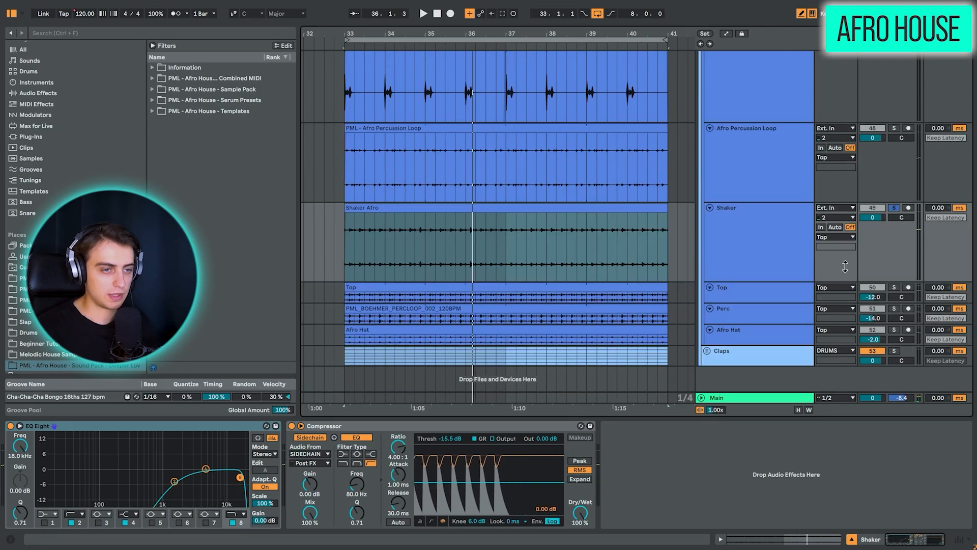
{"action": "left_click", "coordinate": [895, 289]}
{"action": "key", "text": "space"}
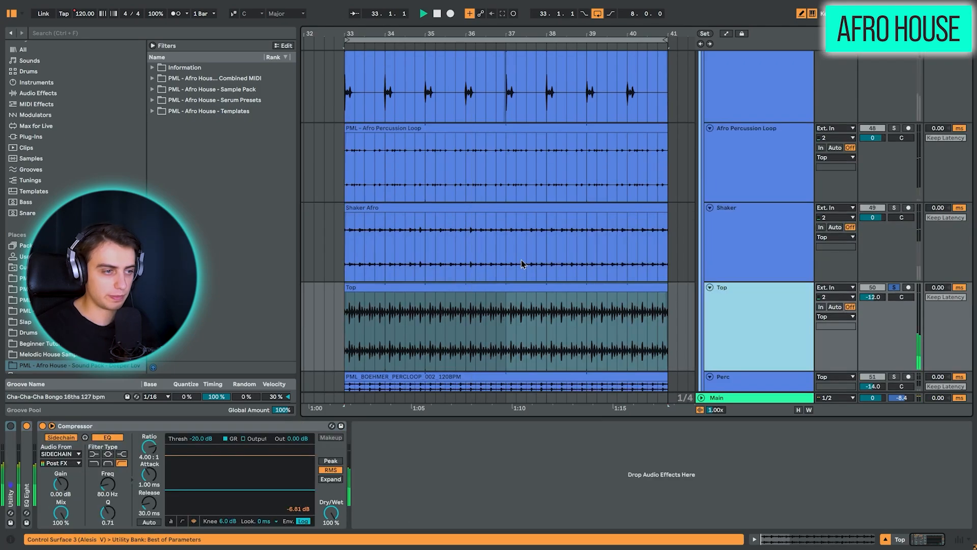
{"action": "scroll", "coordinate": [514, 254], "scroll_direction": "down", "scroll_amount": 3}
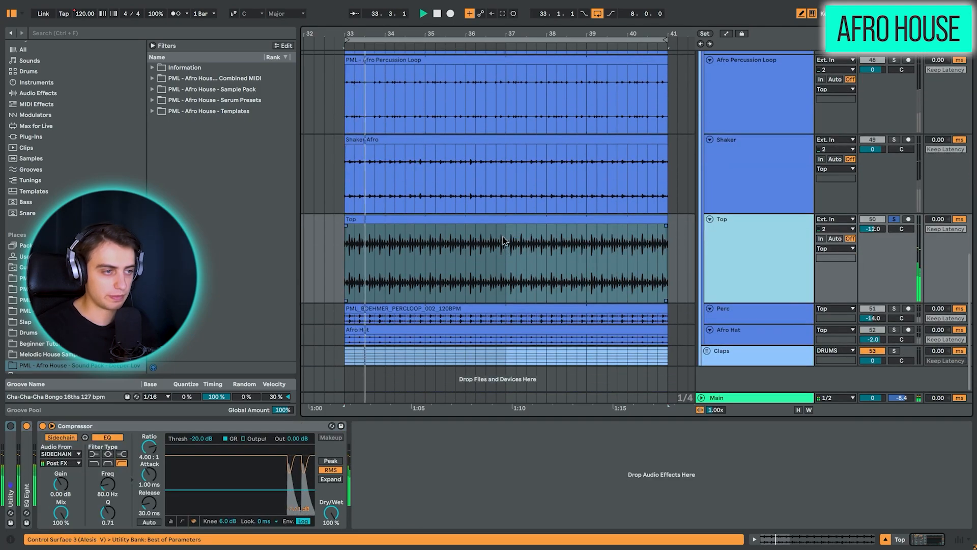
{"action": "left_click", "coordinate": [507, 230]}
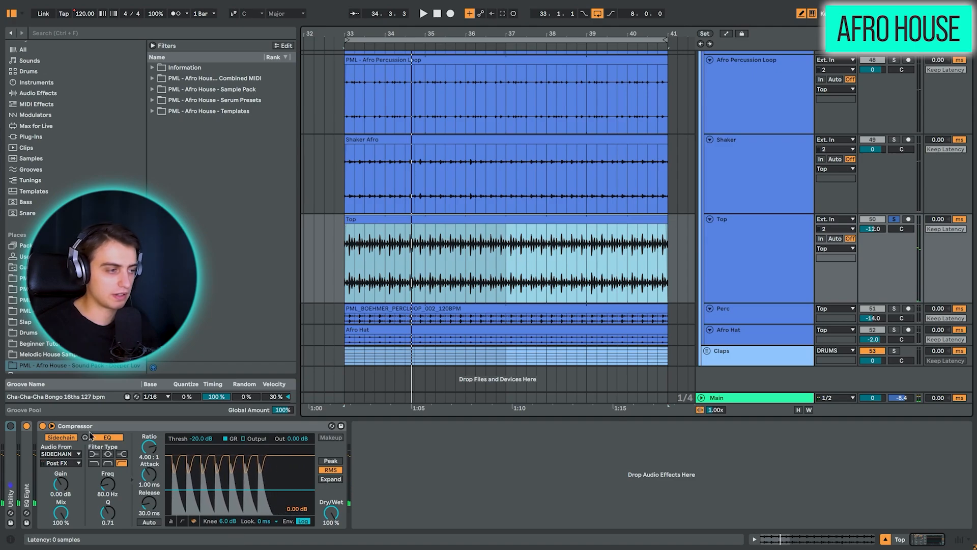
Unfold the Top track's EQ Eight to examine its filter curve, and fold it again
{"action": "double_click", "coordinate": [29, 455]}
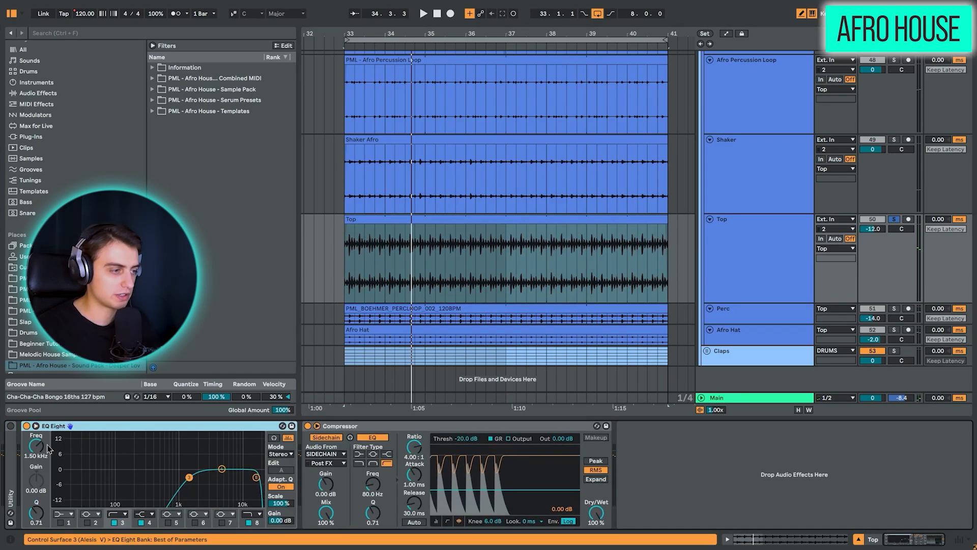
{"action": "double_click", "coordinate": [76, 432]}
Enlarge the Perc and Afro Hat tracks in the Top group and play each one soloed
{"action": "left_click", "coordinate": [729, 318]}
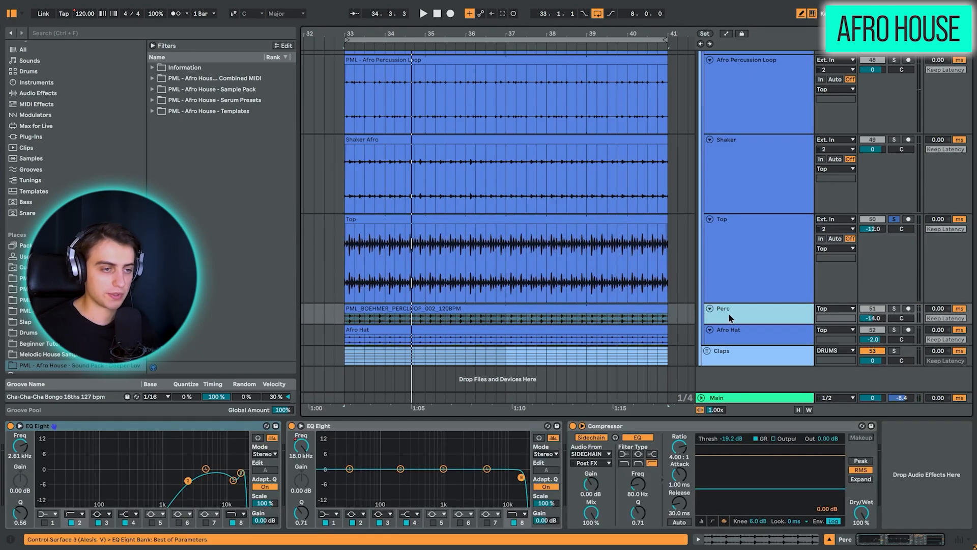
{"action": "left_click_drag", "start_coordinate": [728, 322], "coordinate": [728, 402]}
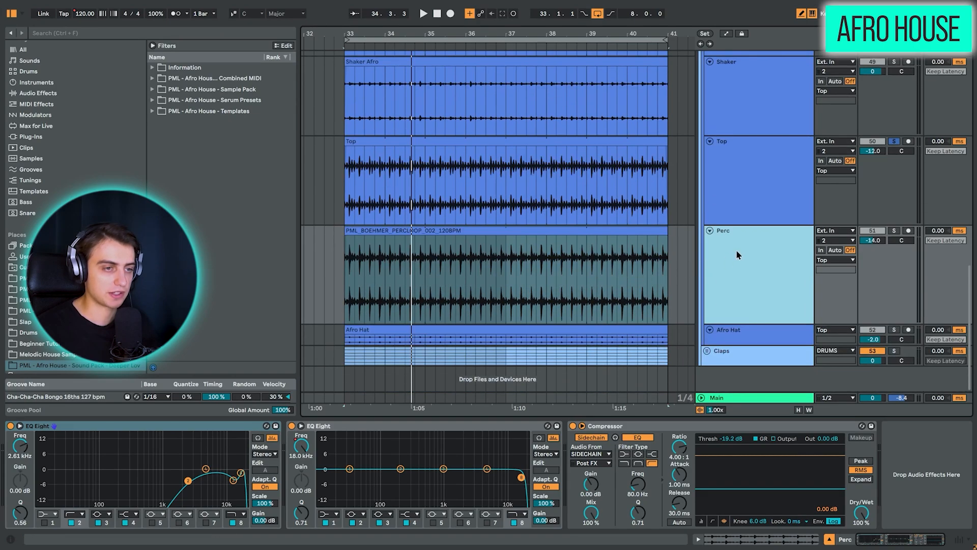
{"action": "left_click", "coordinate": [518, 230]}
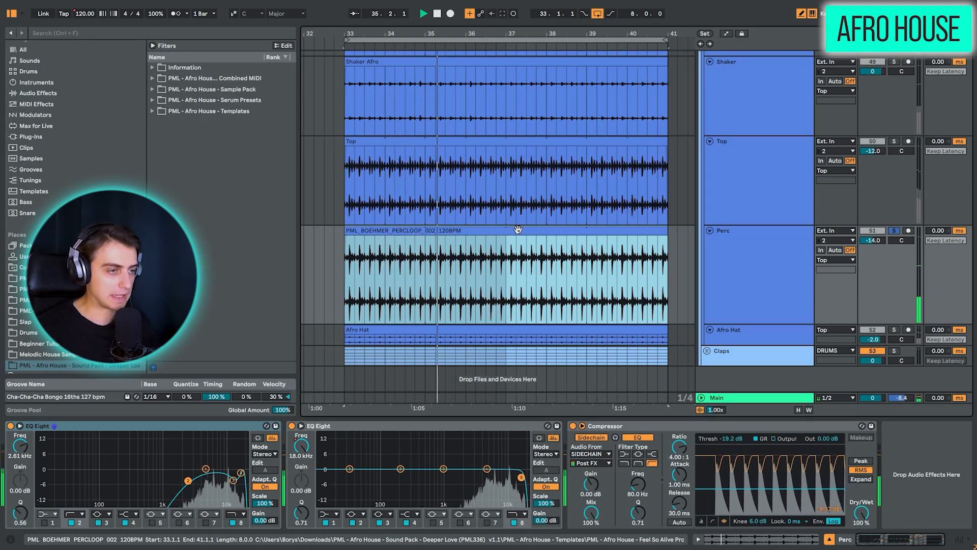
{"action": "left_click_drag", "start_coordinate": [733, 345], "coordinate": [733, 391]}
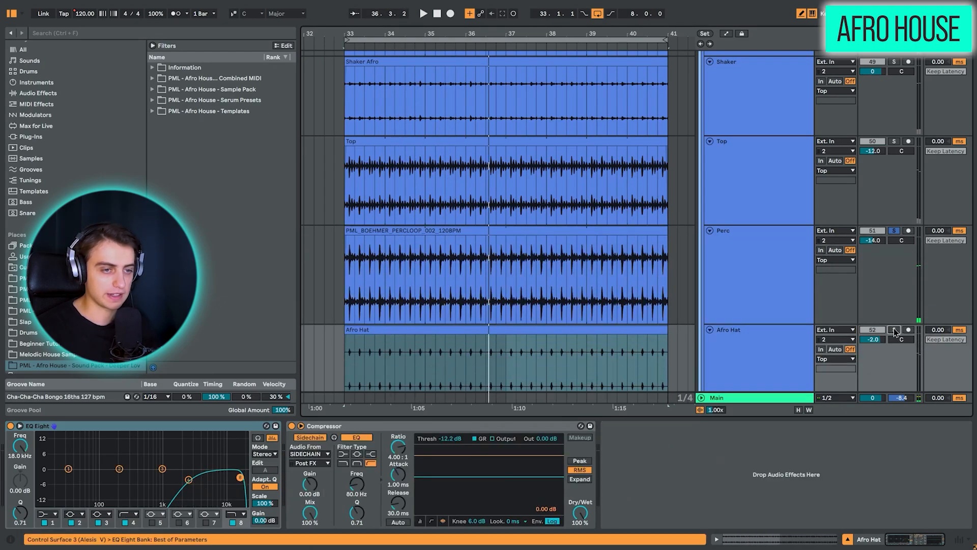
{"action": "left_click", "coordinate": [546, 330]}
Solo the whole Top group to hear its layers together, and shrink all of its tracks to the minimum height
{"action": "scroll", "coordinate": [547, 327], "scroll_direction": "up", "scroll_amount": 10}
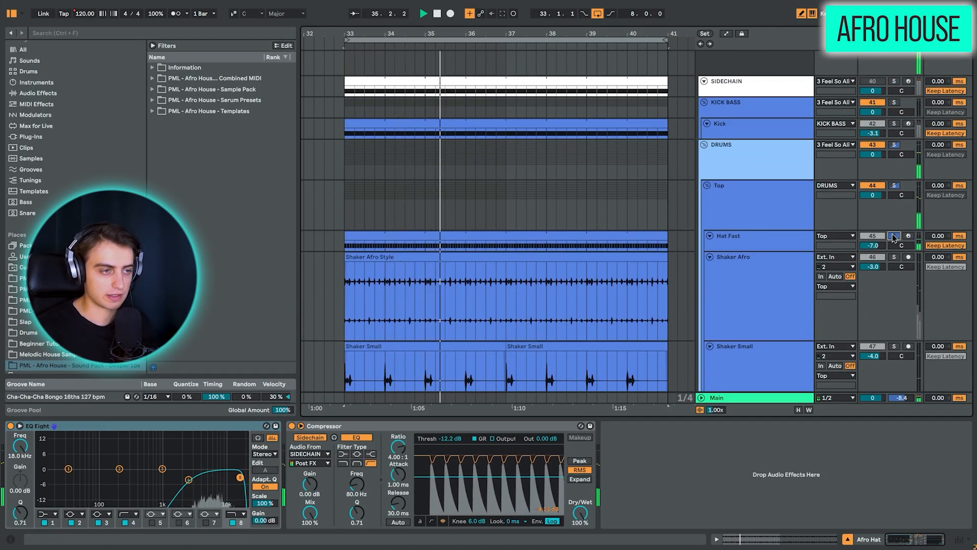
{"action": "left_click", "coordinate": [894, 236]}
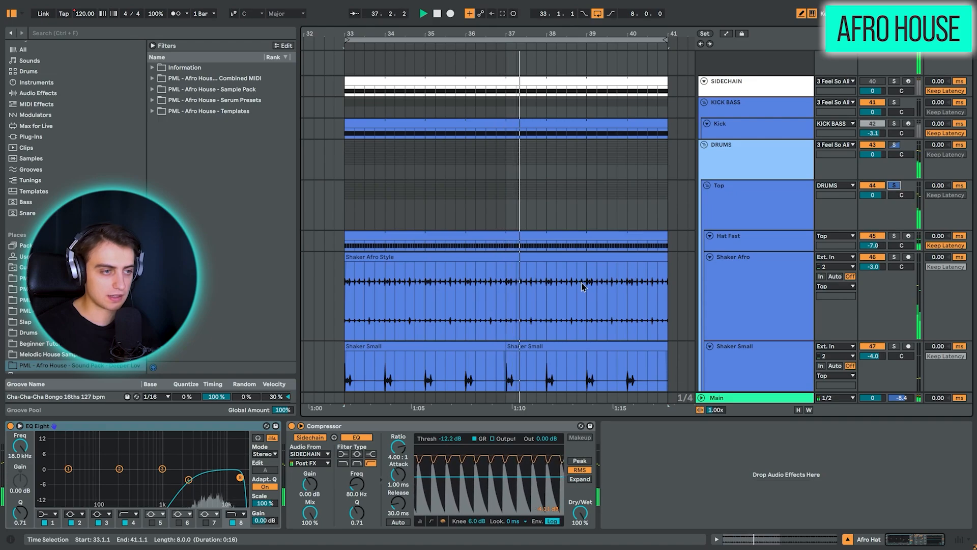
{"action": "scroll", "coordinate": [578, 282], "scroll_direction": "down", "scroll_amount": 3}
{"action": "scroll", "coordinate": [577, 281], "scroll_direction": "down", "scroll_amount": 6}
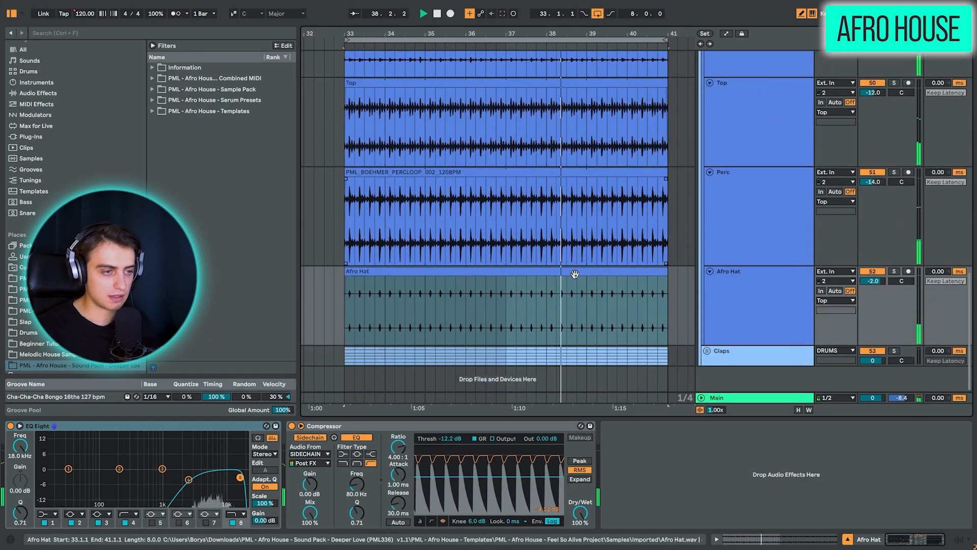
{"action": "left_click", "coordinate": [755, 303]}
{"action": "scroll", "coordinate": [743, 260], "scroll_direction": "up", "scroll_amount": 10}
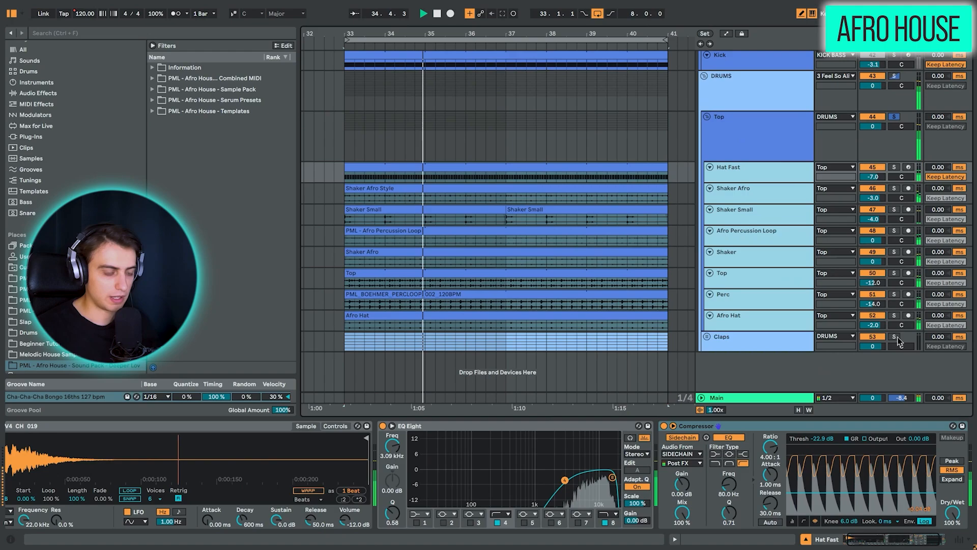
Add the Claps group to the soloed Top group, and play the full afro house groove with the kick
{"action": "left_click", "coordinate": [895, 338]}
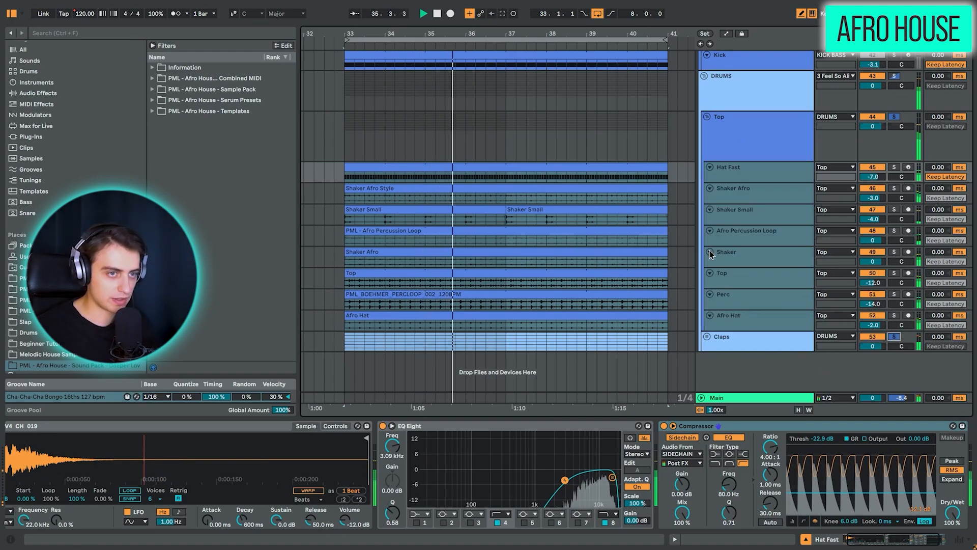
{"action": "scroll", "coordinate": [547, 211], "scroll_direction": "up", "scroll_amount": 5}
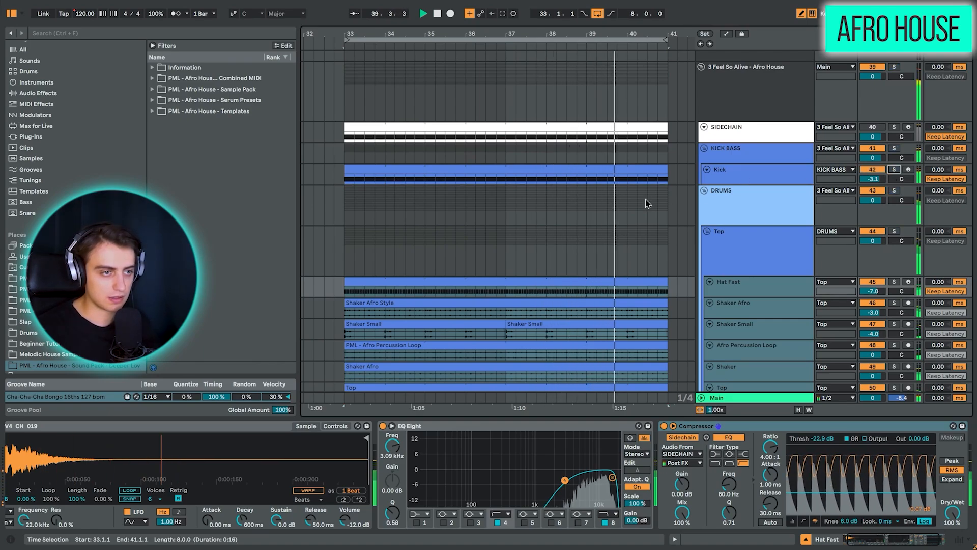
{"action": "left_click", "coordinate": [637, 155]}
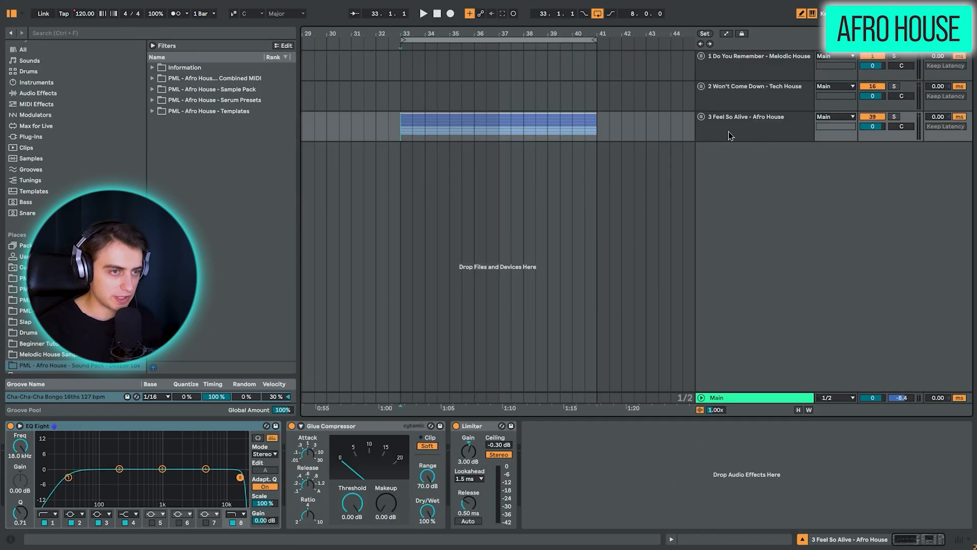
Select the folded Afro House group track, examine its EQ Eight and Glue Compressor, and play the groove from bar 33
{"action": "left_click", "coordinate": [737, 130]}
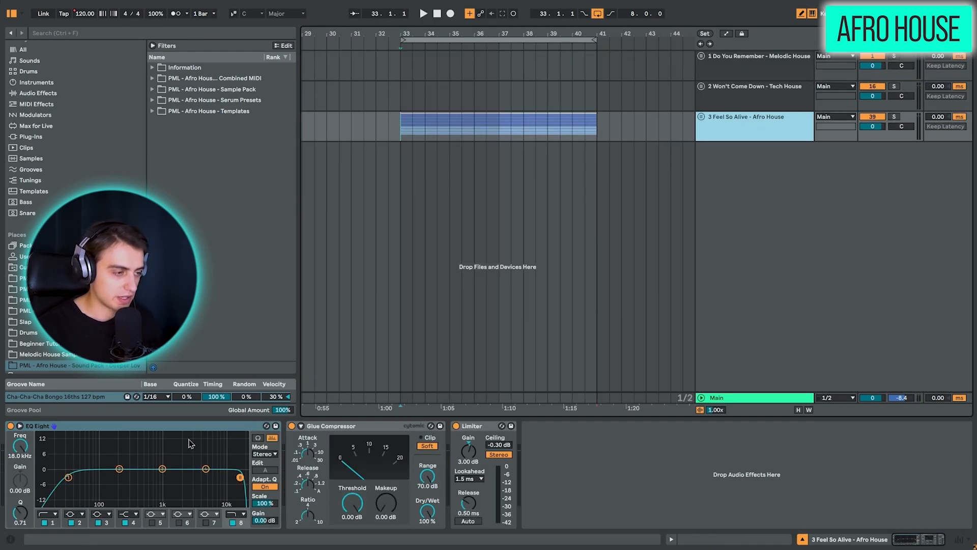
{"action": "left_click", "coordinate": [188, 430]}
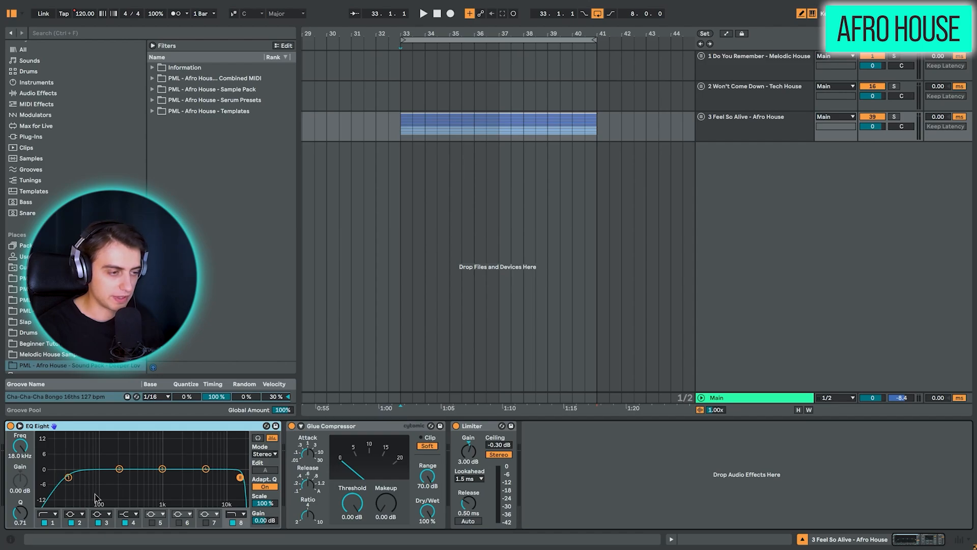
{"action": "left_click", "coordinate": [321, 431]}
{"action": "key", "text": "space"}
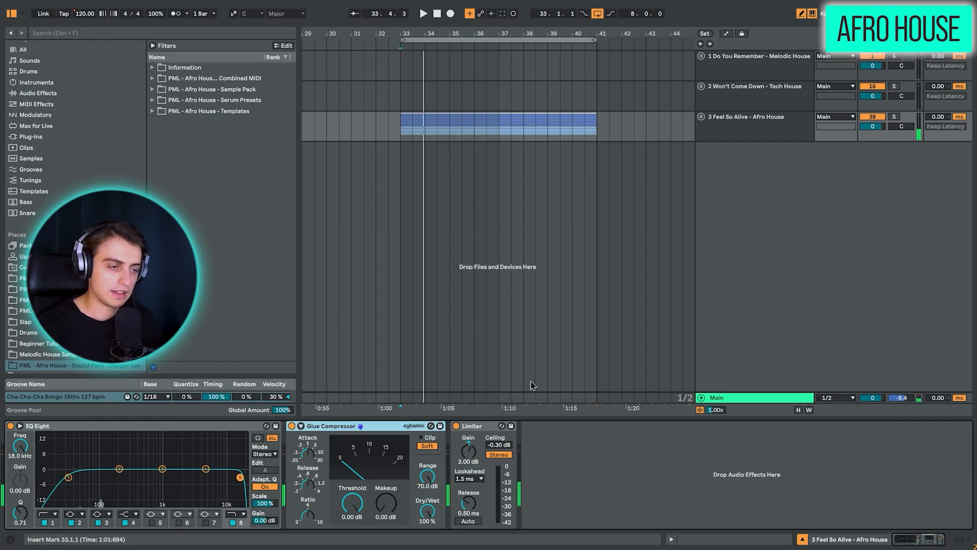